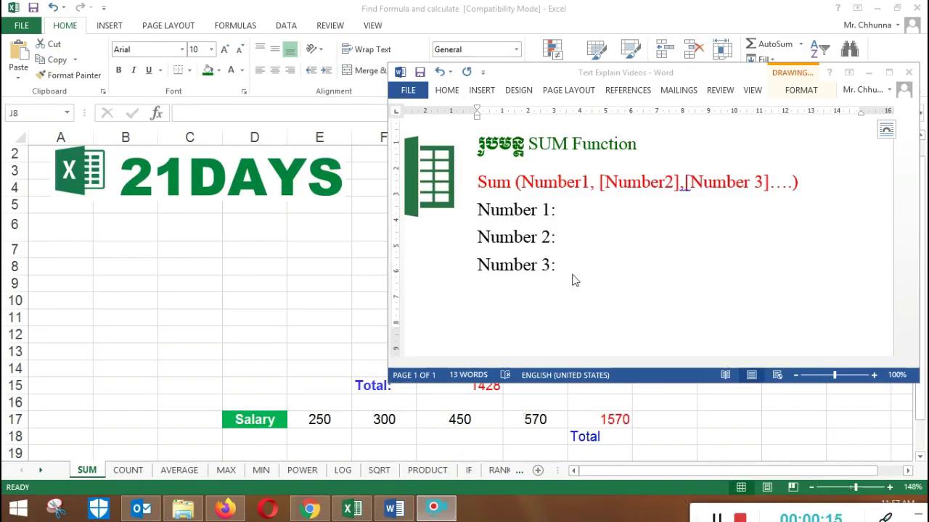
- Place the cursor after 'Number 1:' in the Word SUM Function note to begin its explanation
click(606, 234)
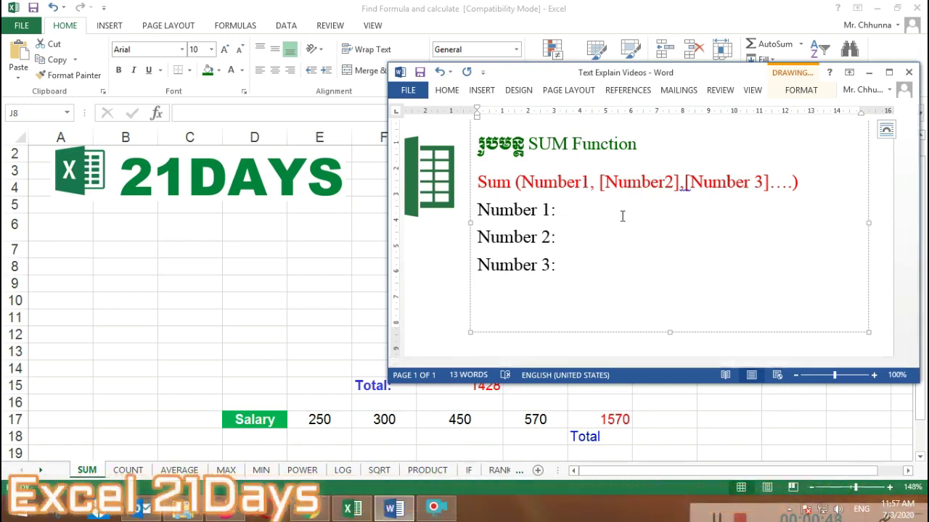
click(605, 236)
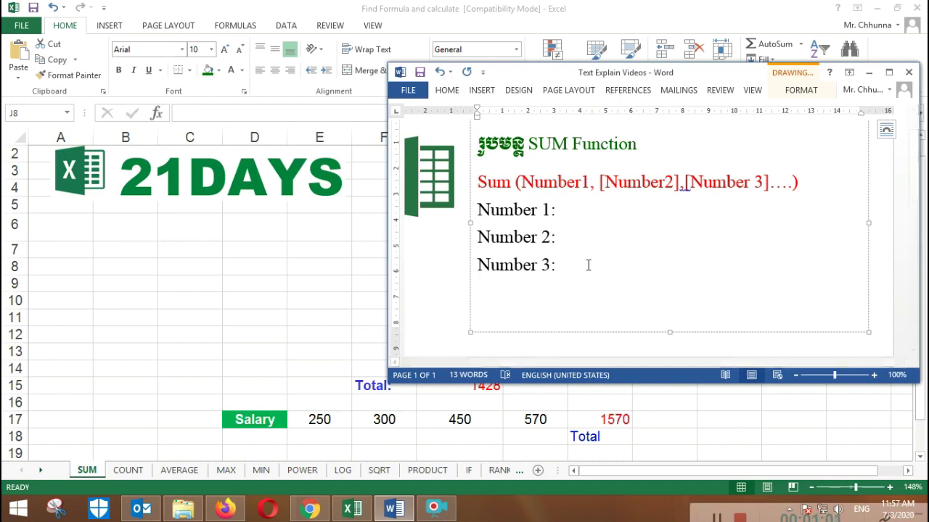
click(599, 214)
text(T)
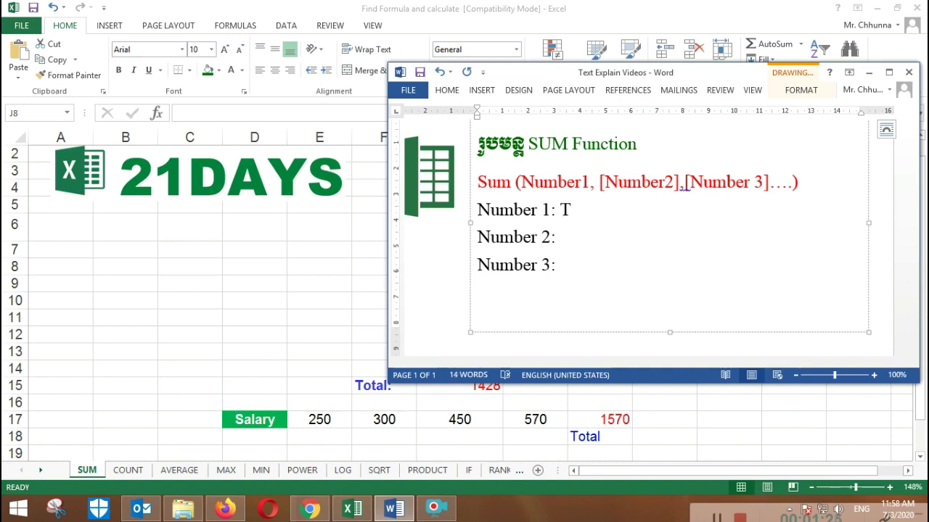
- Write 'This is the first item that we wish to sum' after Number 1
text(his is )
text(the f)
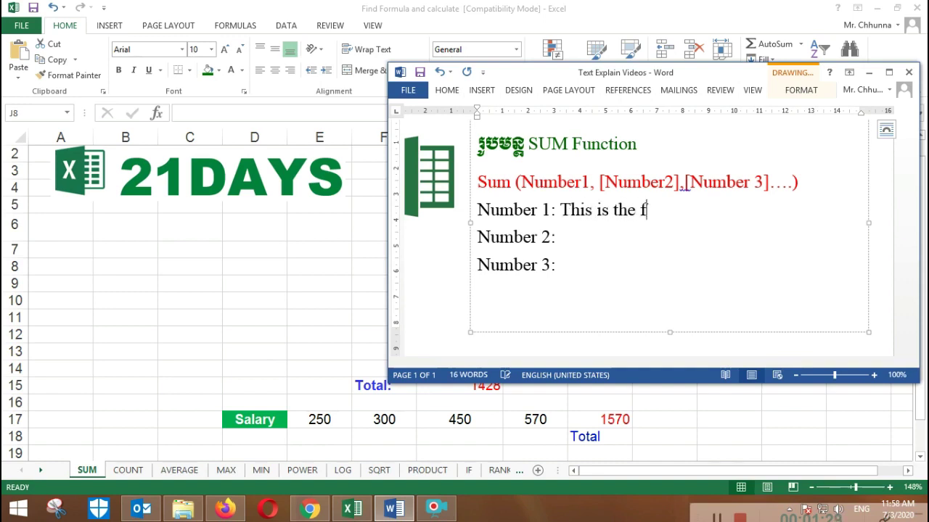
text(is)
key(BackSpace)
text(rst )
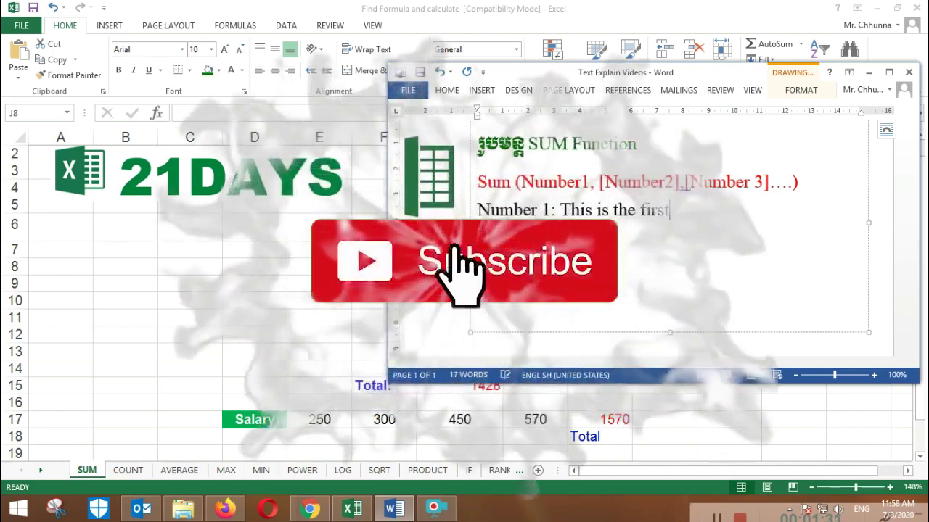
text(it)
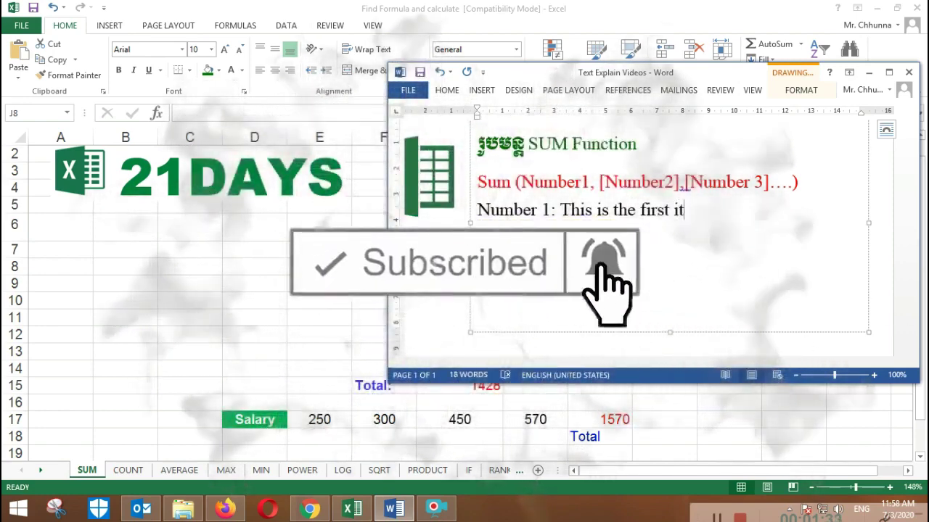
text(em that w)
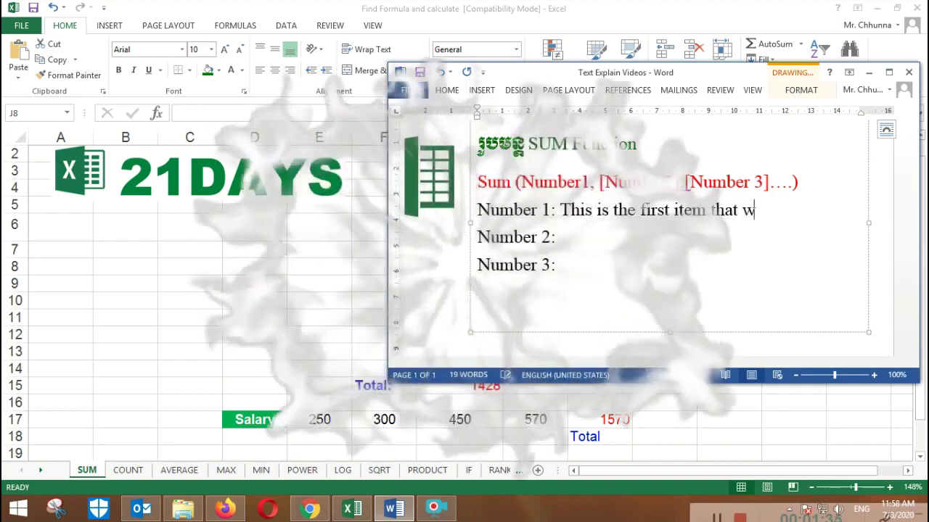
text(e wish)
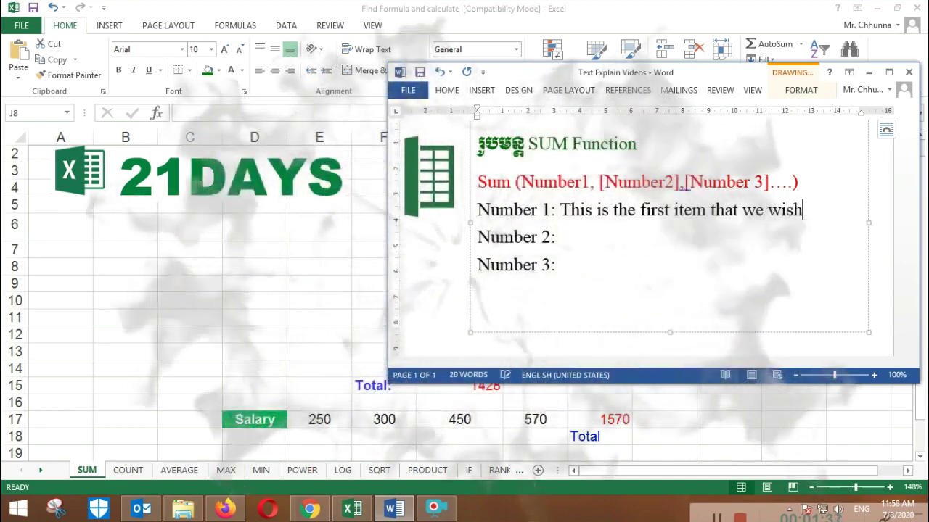
text( to sum)
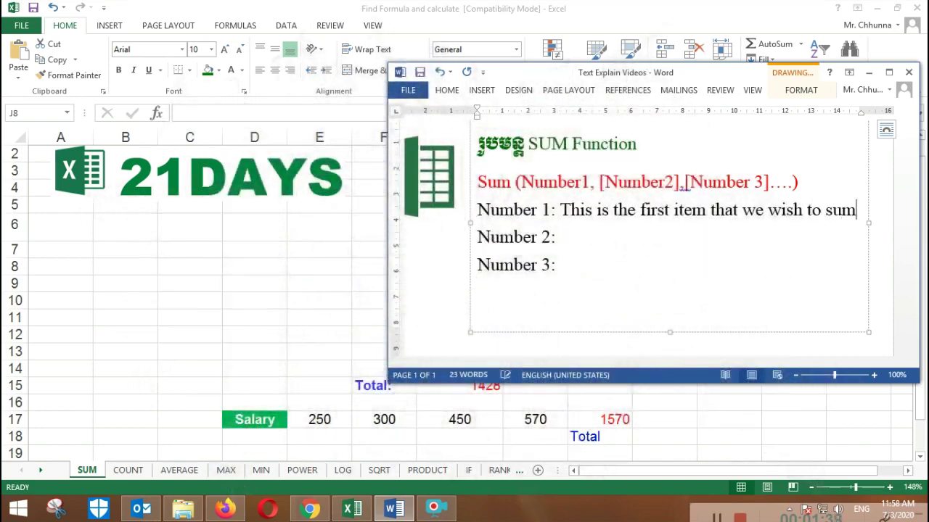
- Copy 'This is the' and complete Number 2 as 'This is the second item that we wish to sum'
click(616, 237)
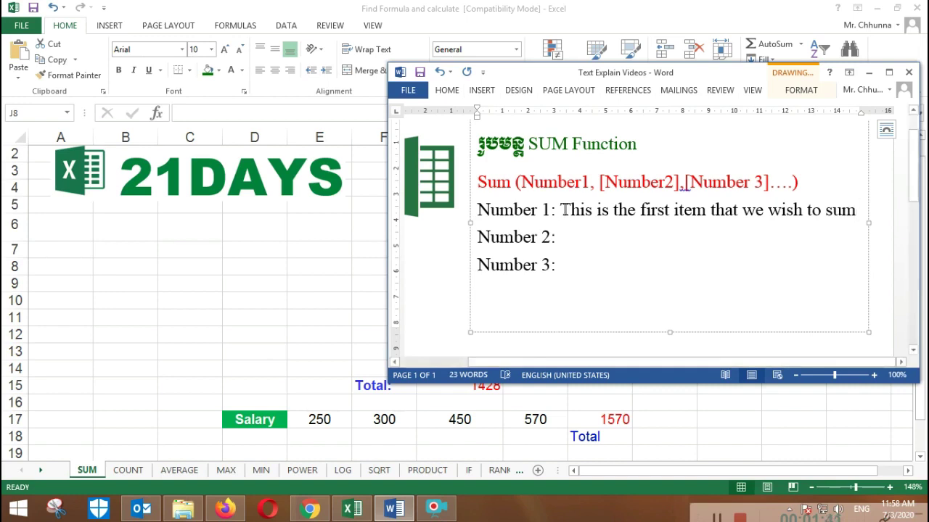
mouse_move(562, 209)
mouse_down()
mouse_move(652, 216)
mouse_move(640, 212)
mouse_up()
right_click(642, 212)
click(725, 233)
click(608, 232)
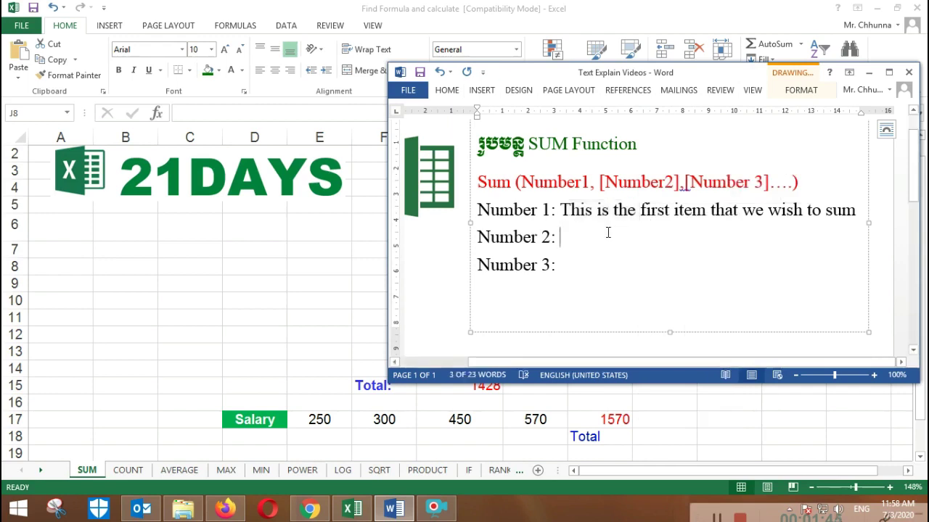
key(ctrl+v)
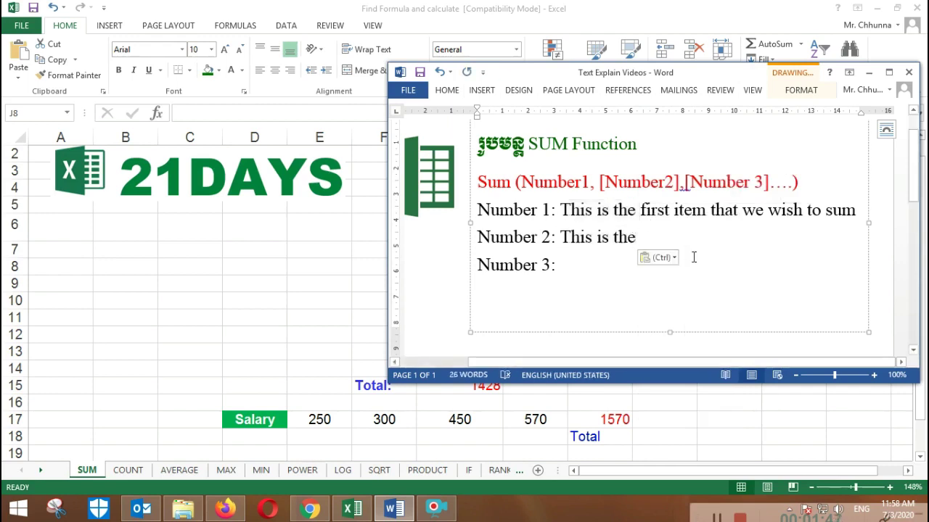
text(second)
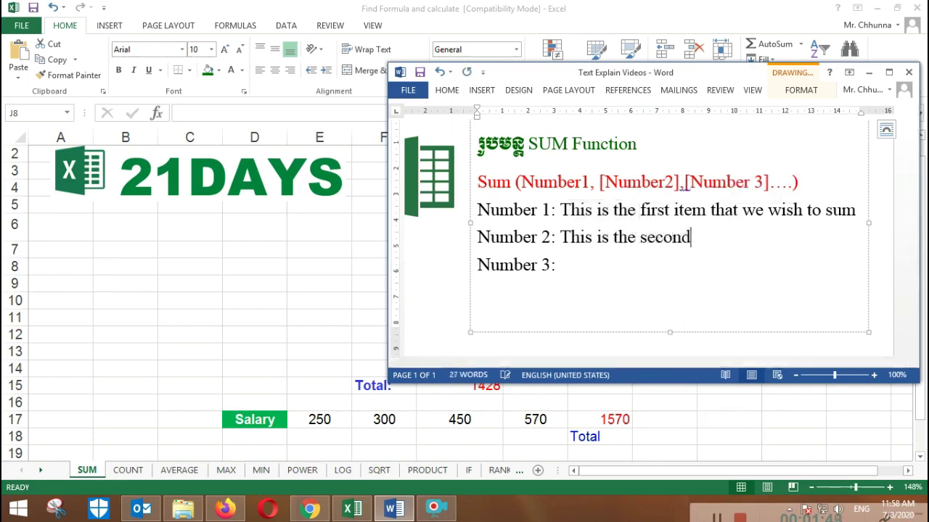
text( i)
text(tem tha)
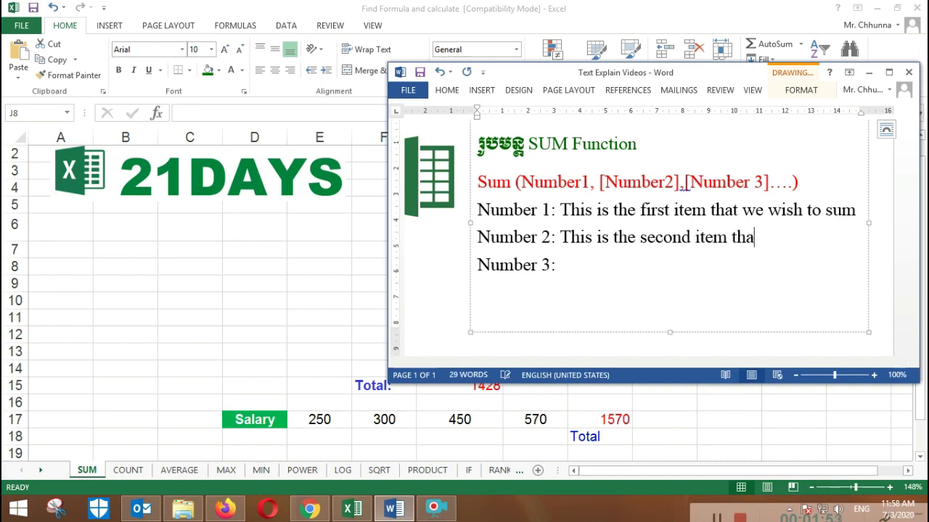
text( w)
key(BackSpace)
key(BackSpace)
text(t )
text(we si)
key(BackSpace)
key(BackSpace)
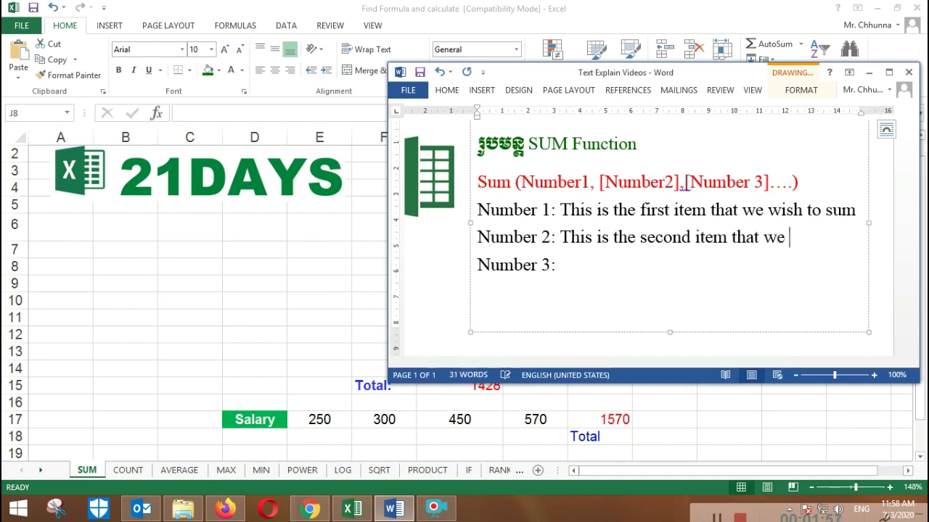
text(w)
key(BackSpace)
text(wish t)
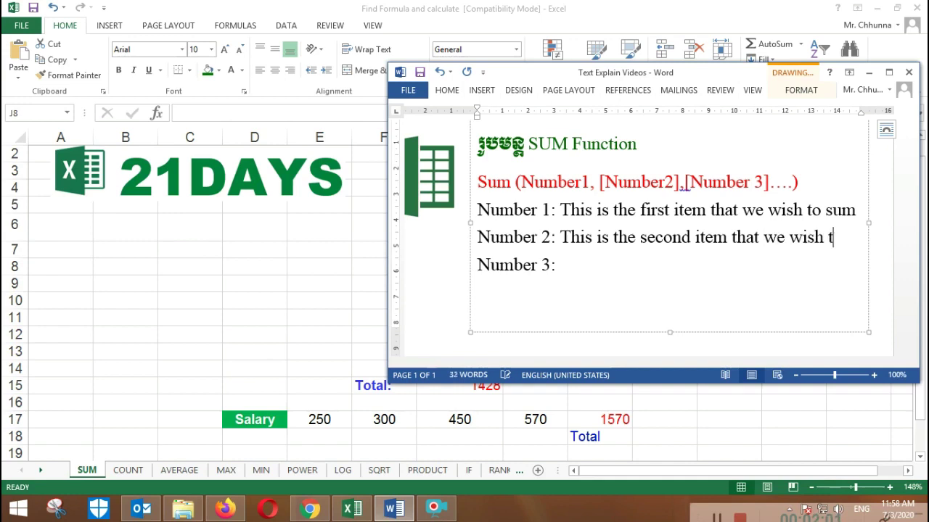
text(o sum)
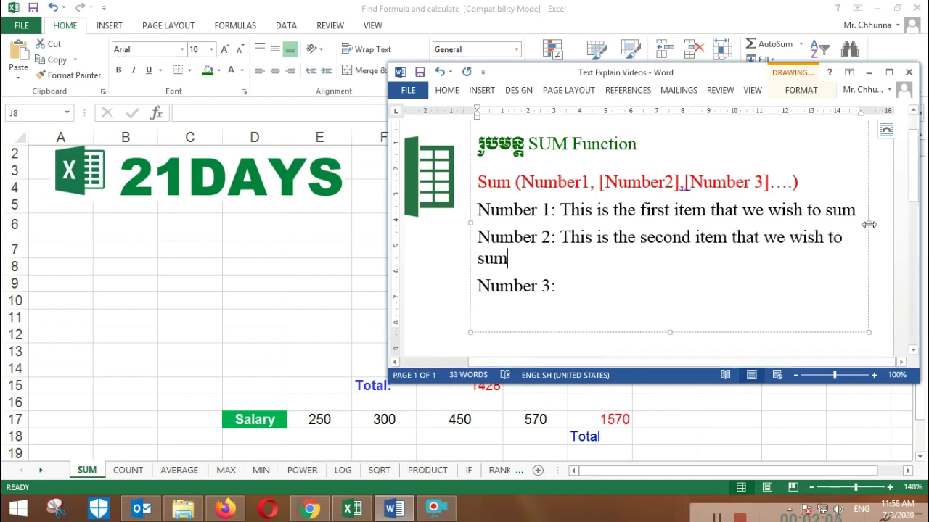
- Widen the text box and write 'This is the third item that we wish to sum' after Number 3
drag(869, 224, 889, 224)
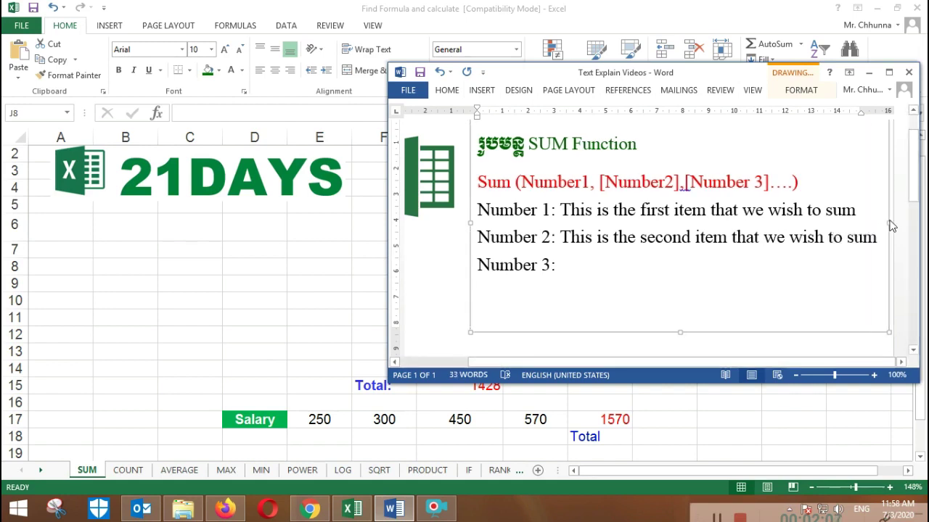
click(643, 265)
key(ctrl+v)
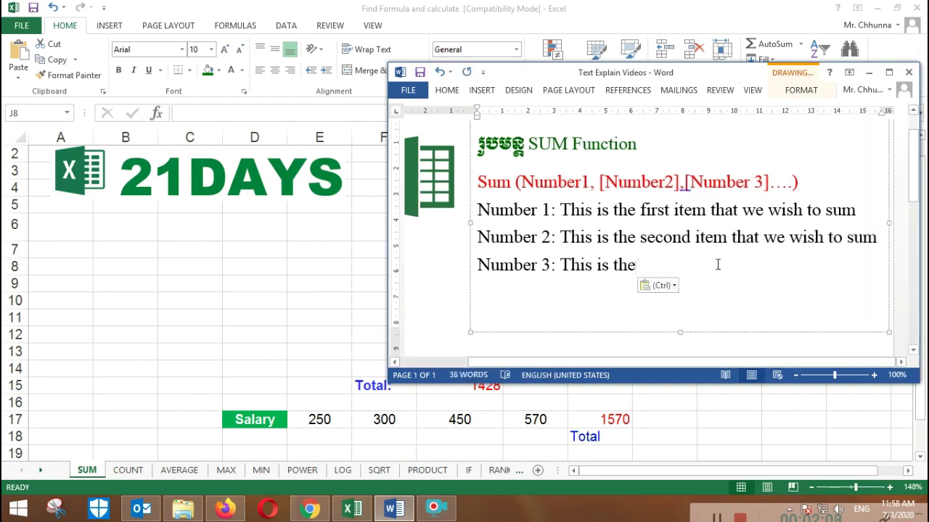
text(thir)
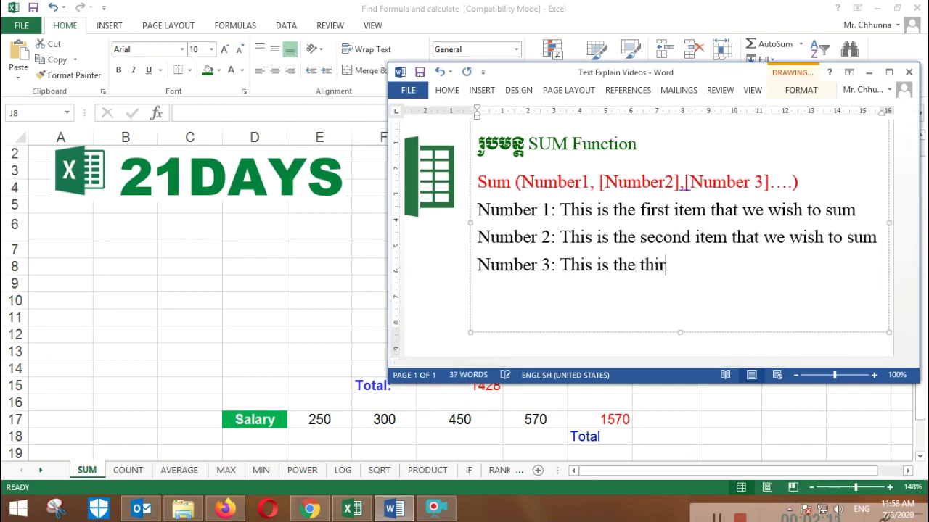
text(d it)
text(em that)
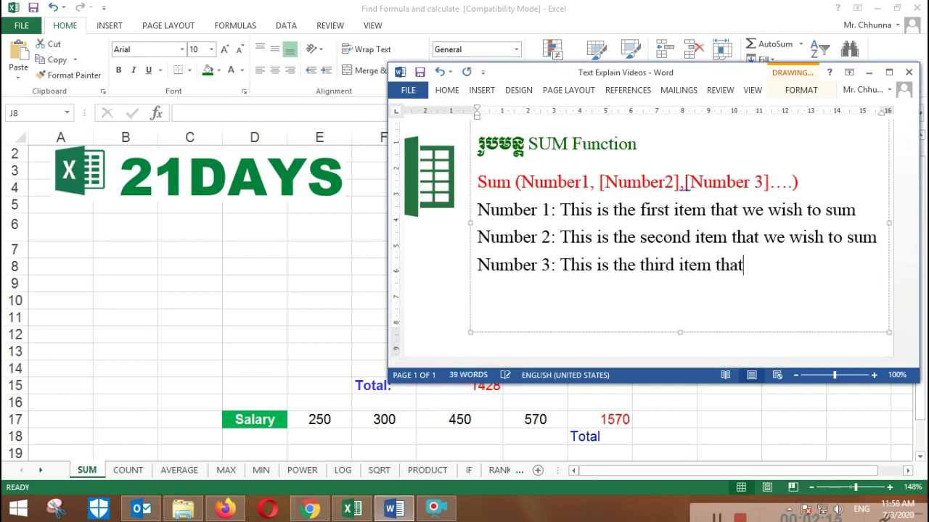
text( we wish)
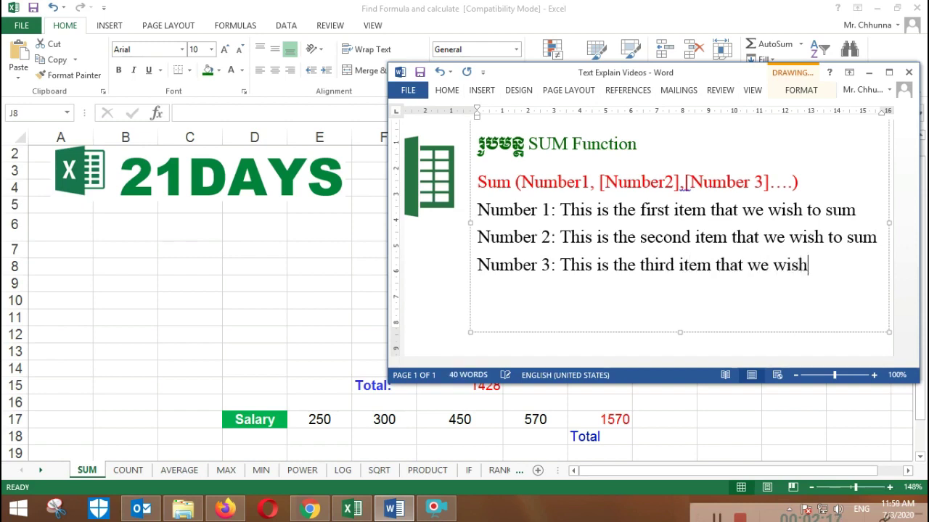
text( to sum)
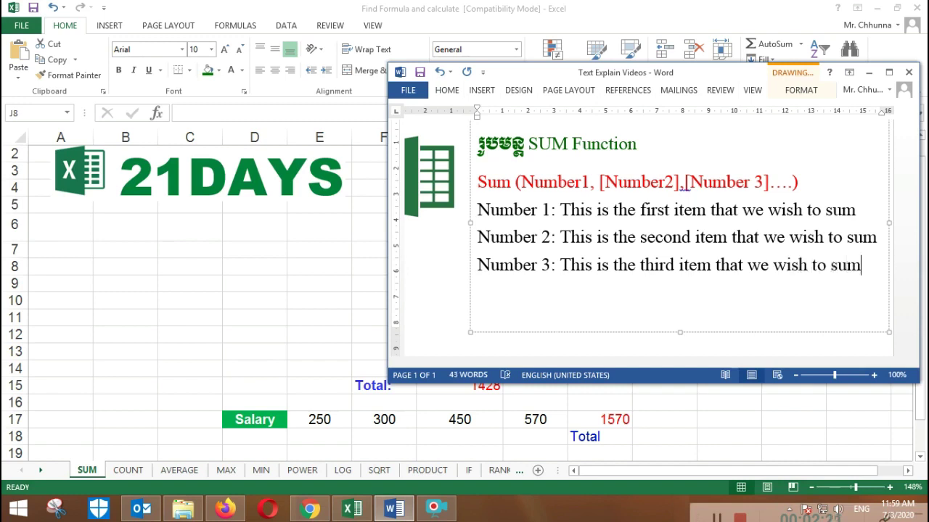
key(alt+Tab)
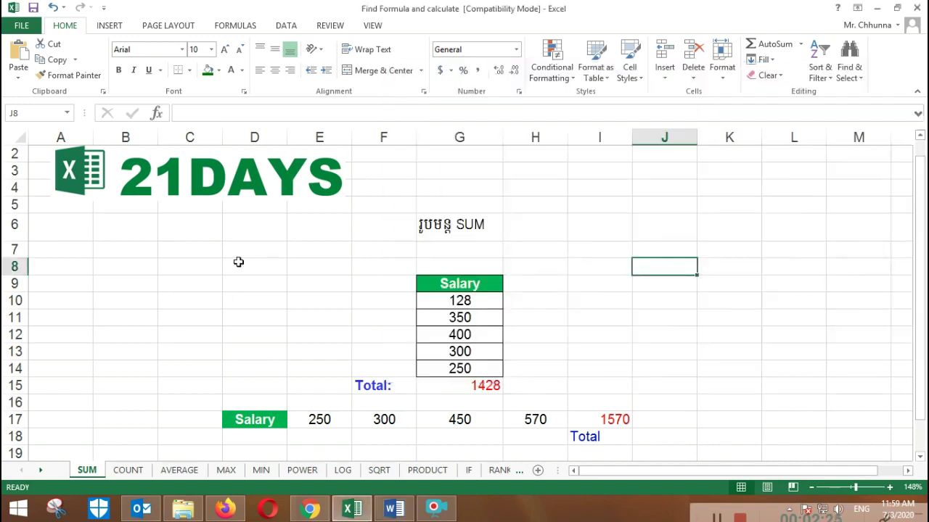
- Review the Salary values in G10:G14 and the existing total formula in G15
scroll(238, 262, down, 1)
scroll(238, 262, up, 1)
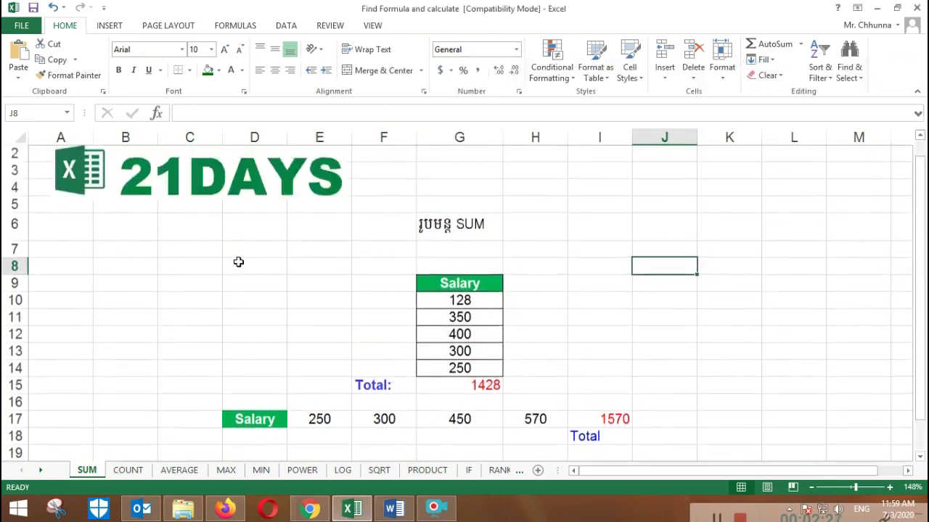
click(441, 305)
click(446, 318)
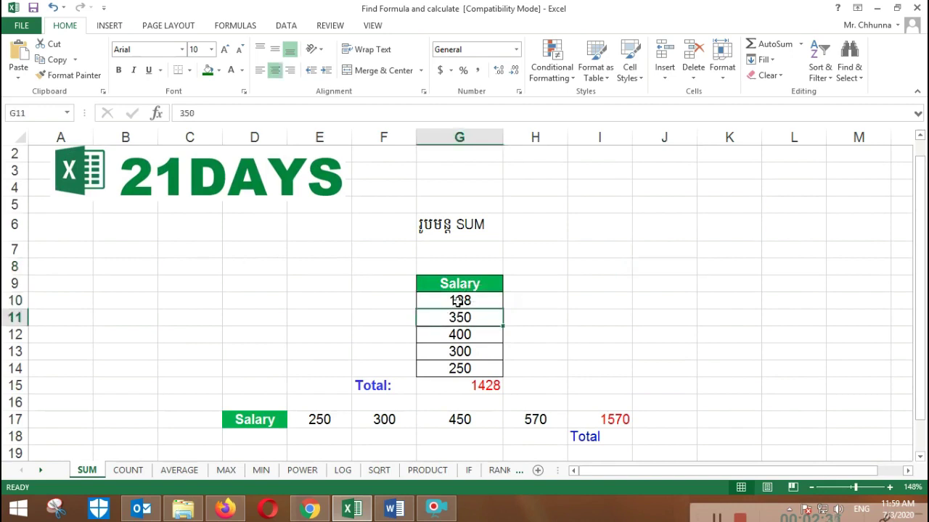
click(459, 300)
click(461, 318)
click(462, 334)
click(464, 351)
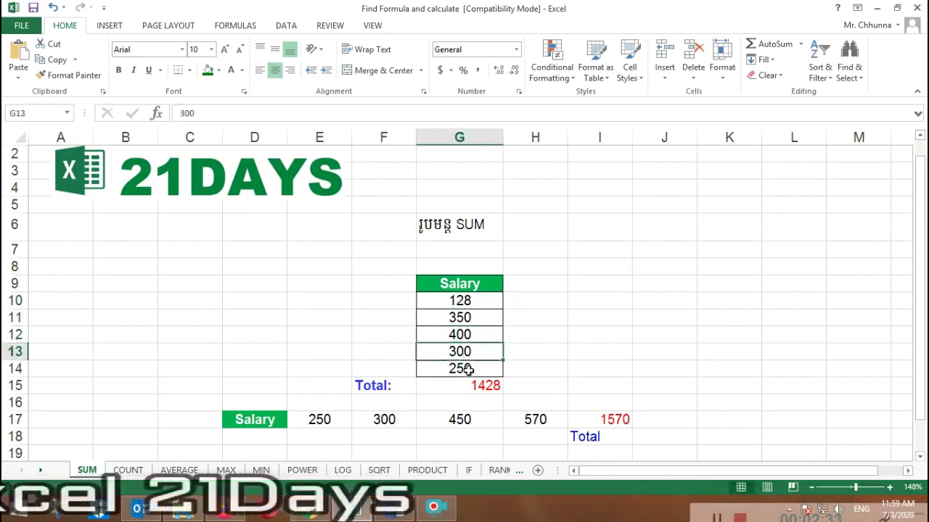
click(469, 370)
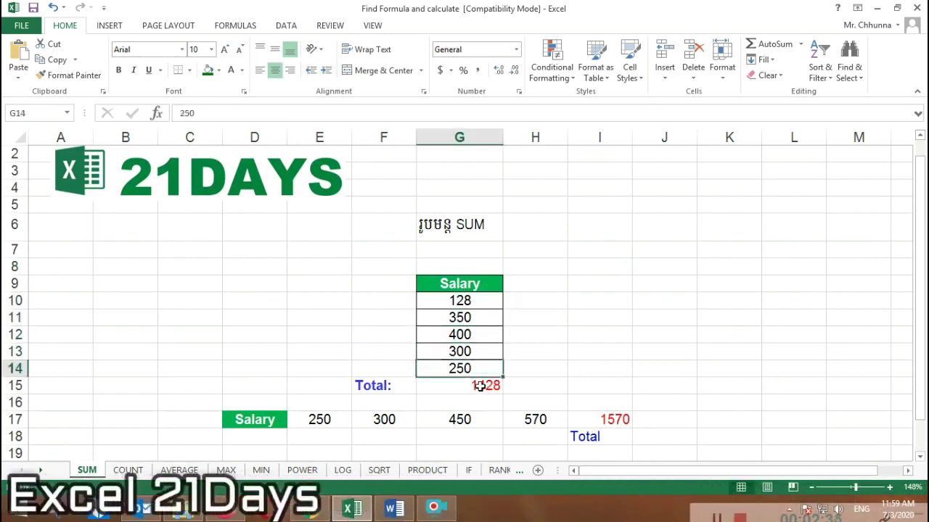
click(480, 385)
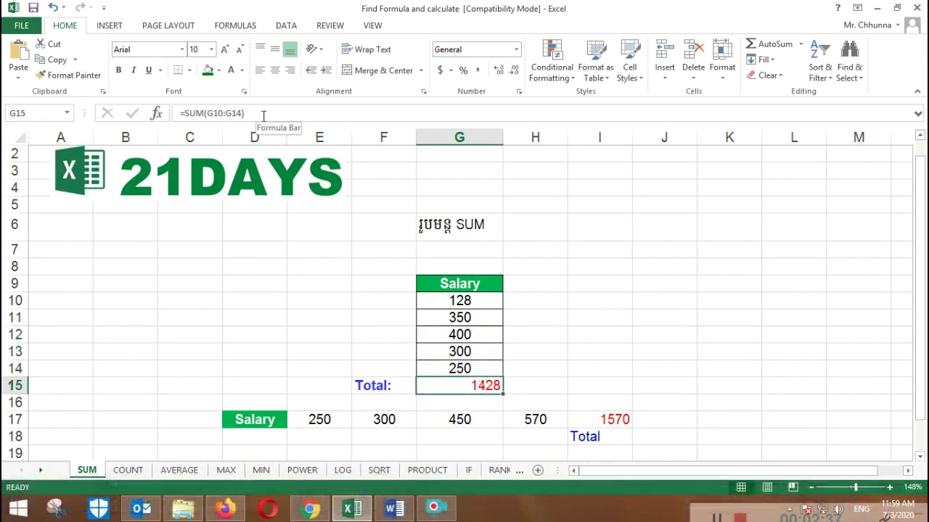
click(239, 113)
- Replace G15's formula with =SUM(G10:G14), giving a salary total of 1428
drag(196, 113, 182, 114)
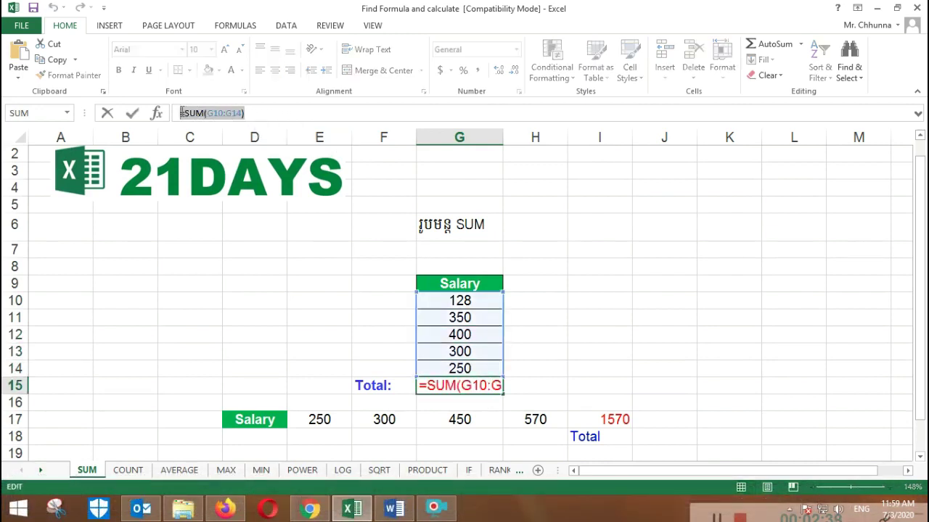
text(=)
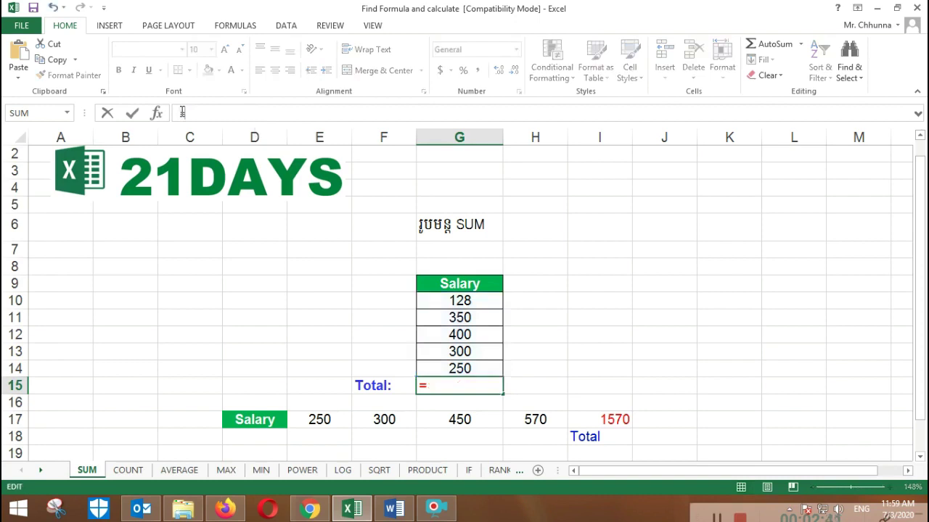
text(sum)
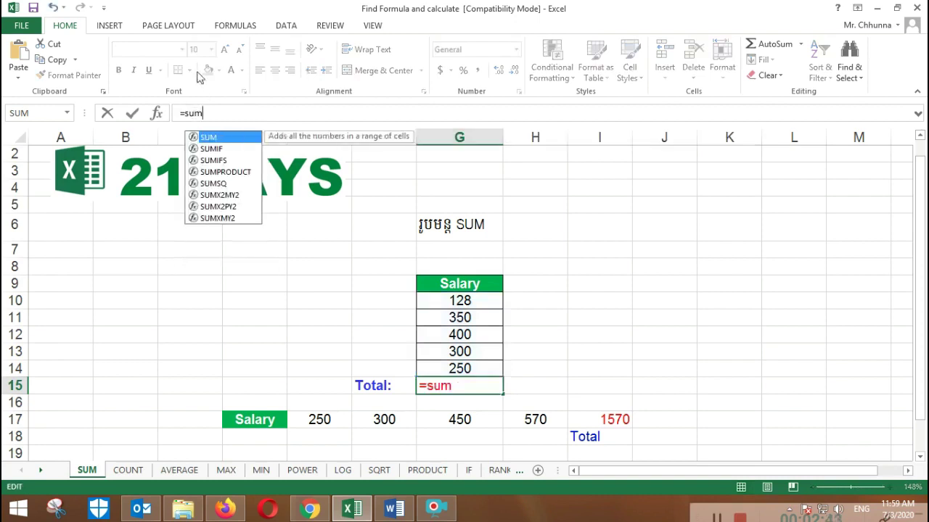
double_click(212, 140)
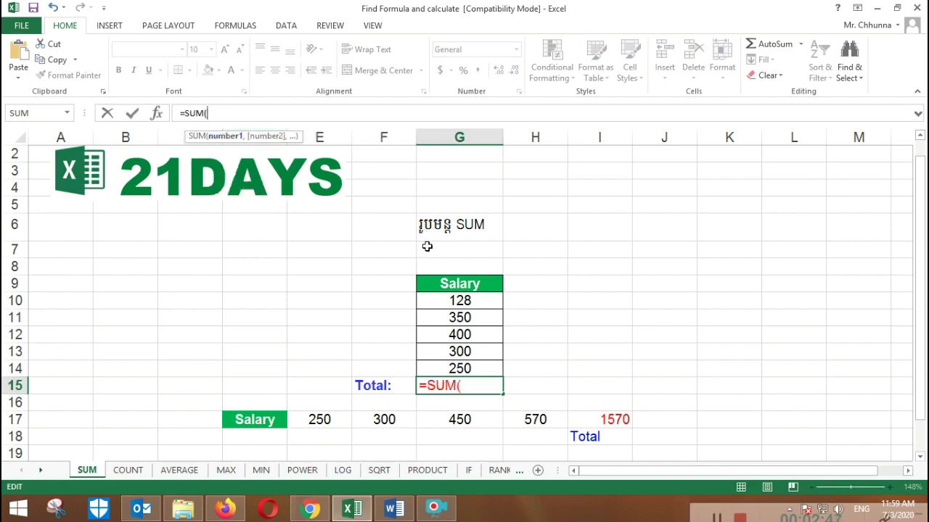
click(444, 299)
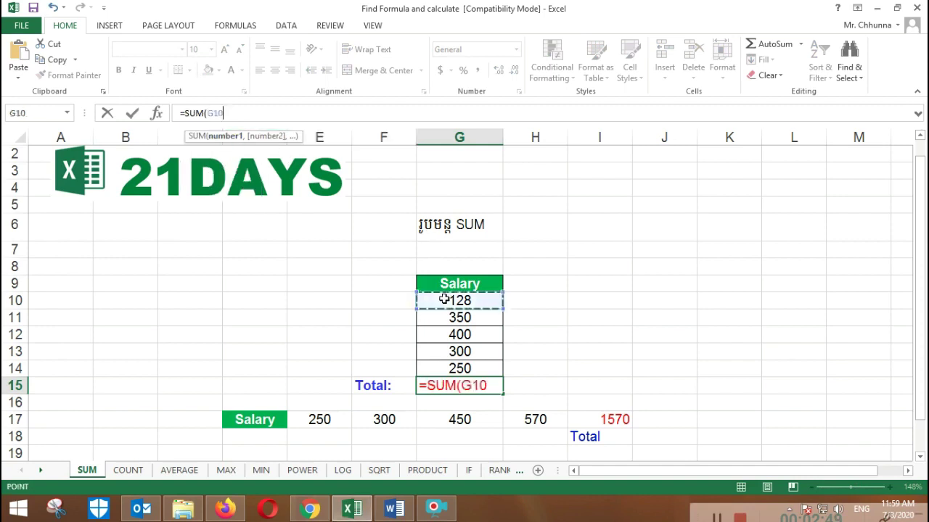
drag(443, 307, 438, 361)
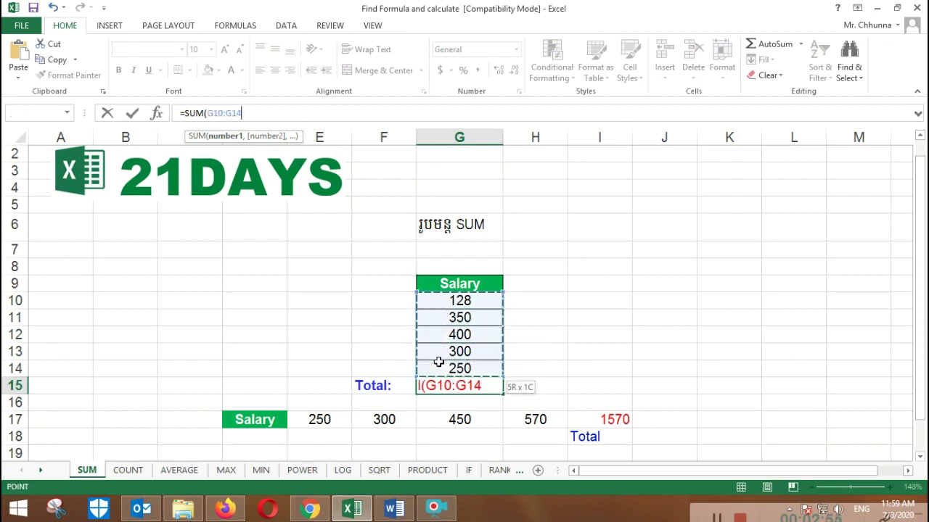
drag(438, 362, 438, 362)
text())
key(Return)
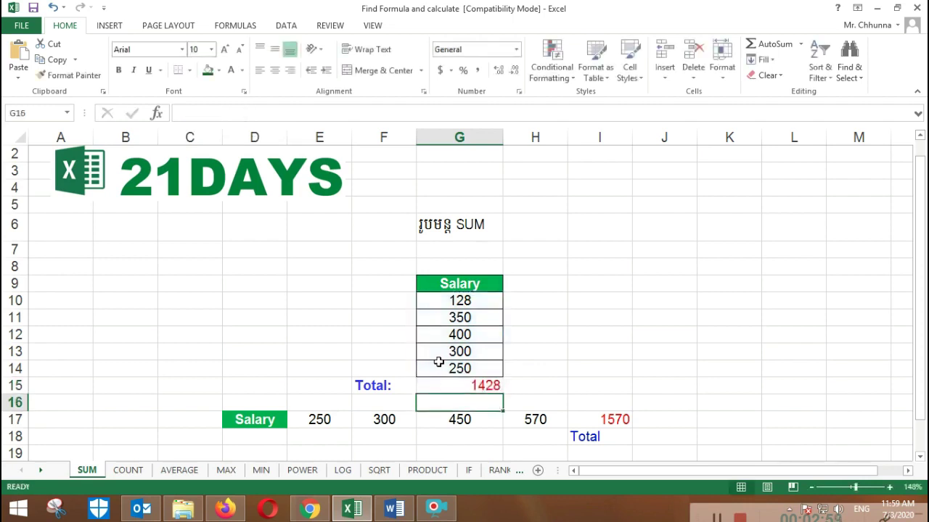
- Clear I17 and retype =SUM(E17:H17) there, totalling the row 17 salaries as 1570
click(492, 390)
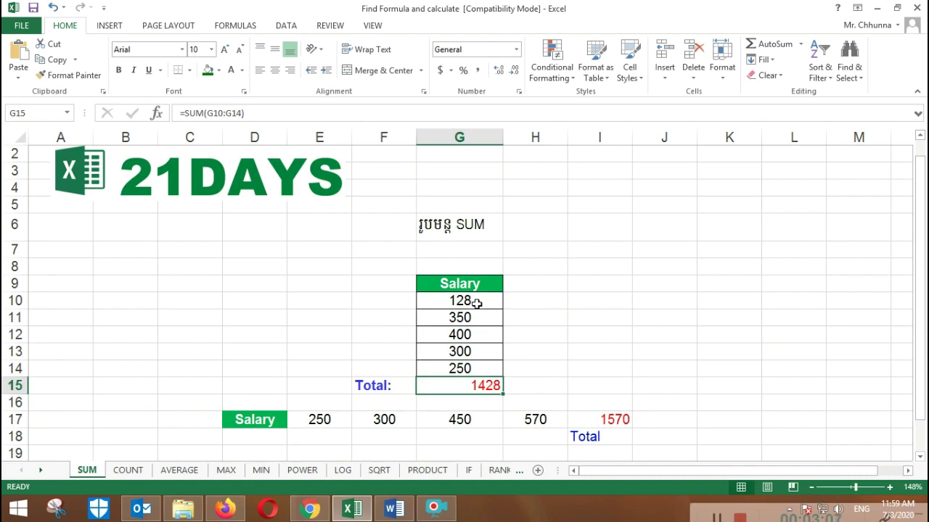
click(605, 419)
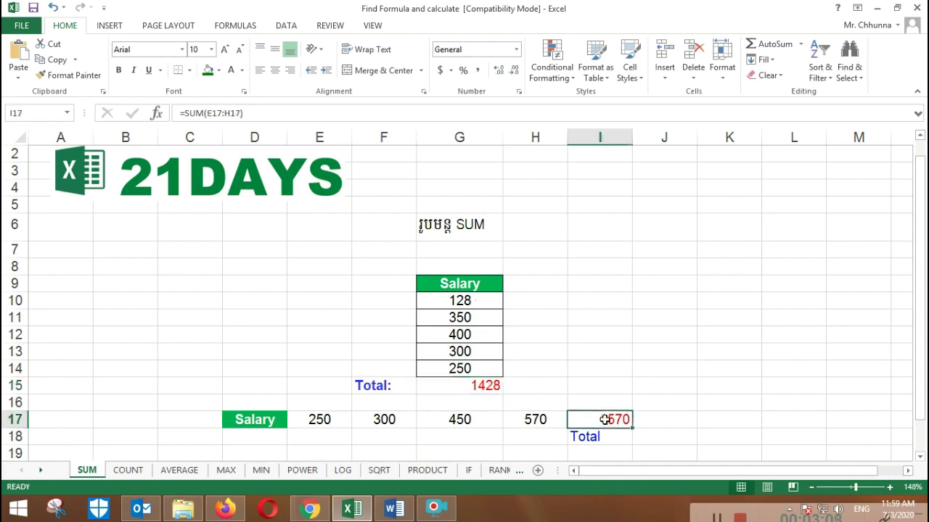
key(Delete)
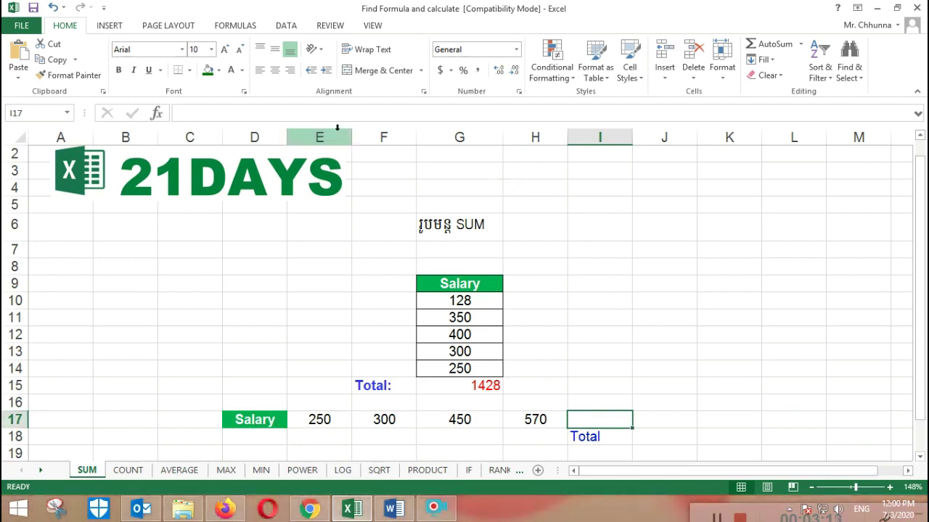
click(262, 108)
text(=)
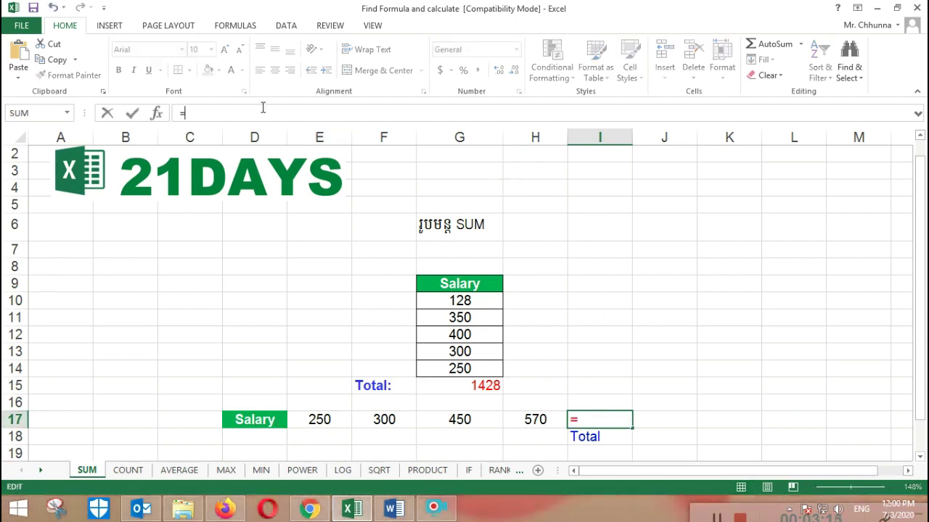
text(sum)
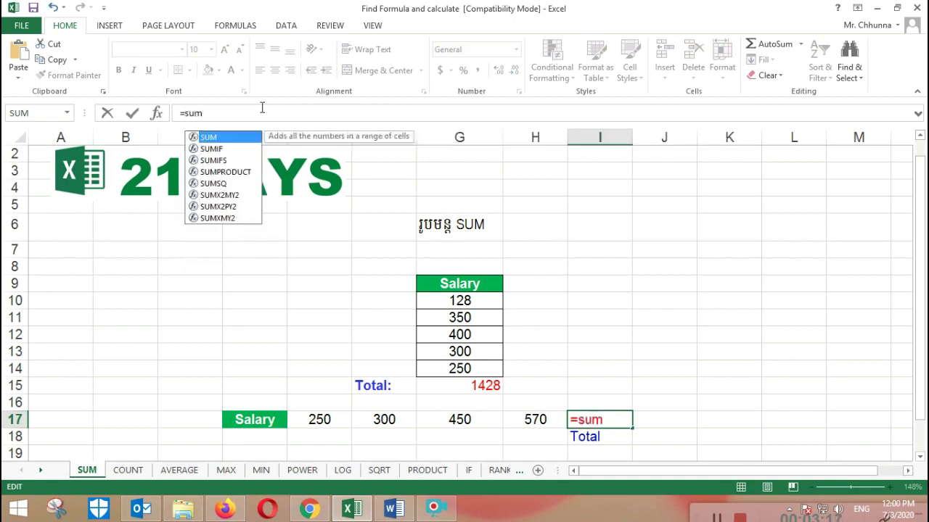
double_click(211, 138)
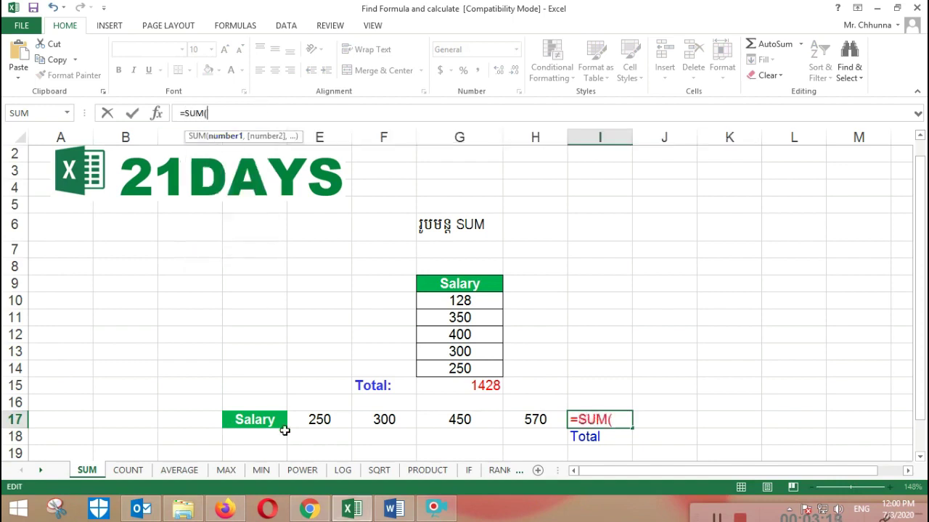
drag(316, 421, 518, 419)
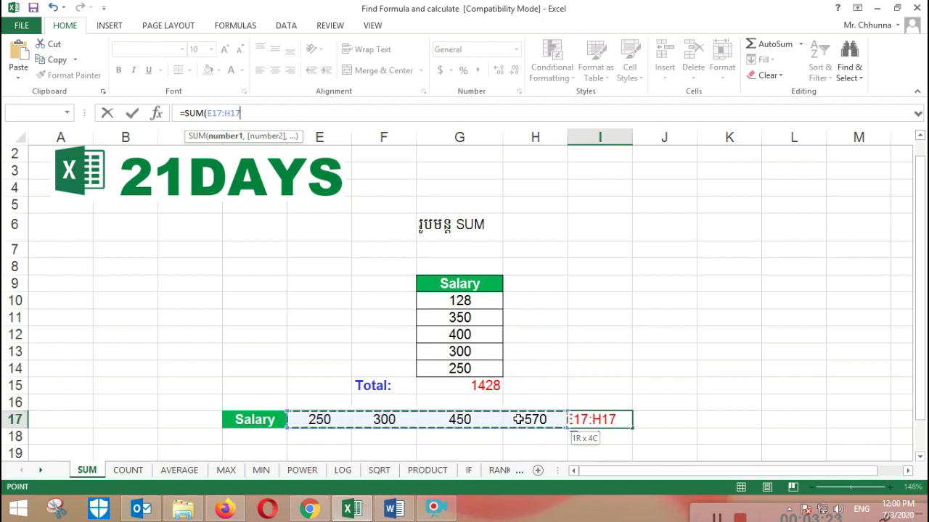
text())
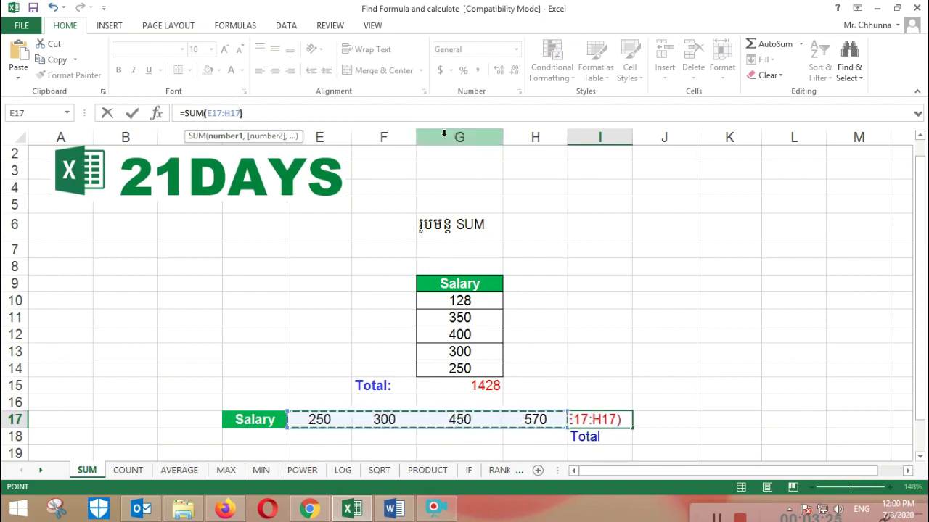
key(Return)
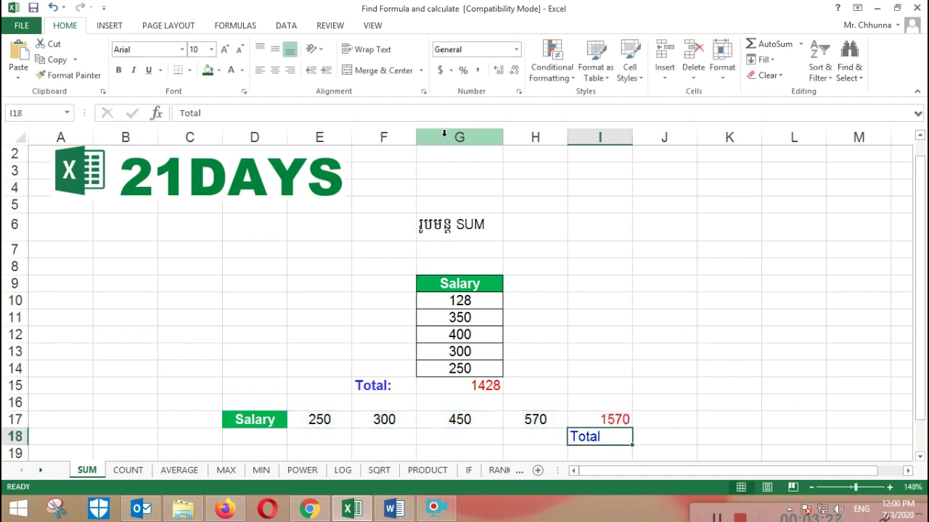
click(471, 390)
- Clear G15 and I17, then AutoSum the salaries G10:G14 into G15
key(Delete)
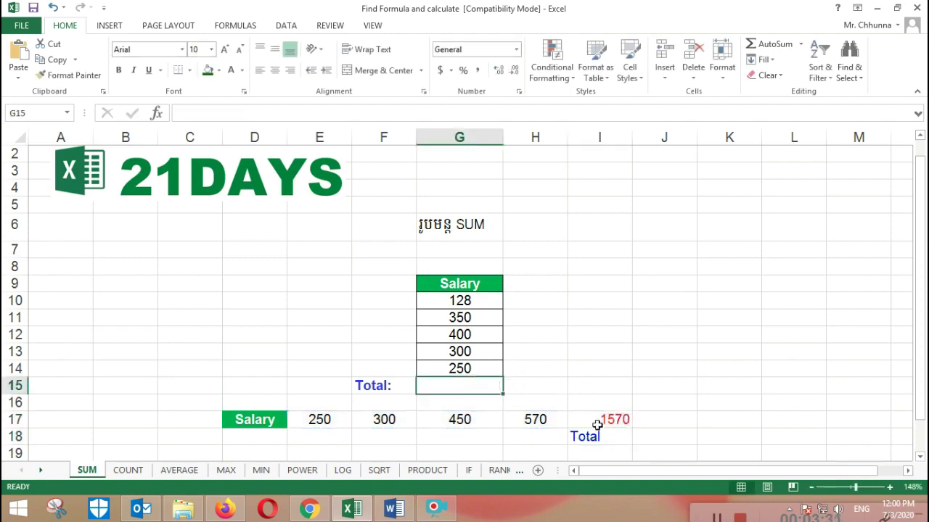
click(596, 422)
key(Delete)
click(474, 385)
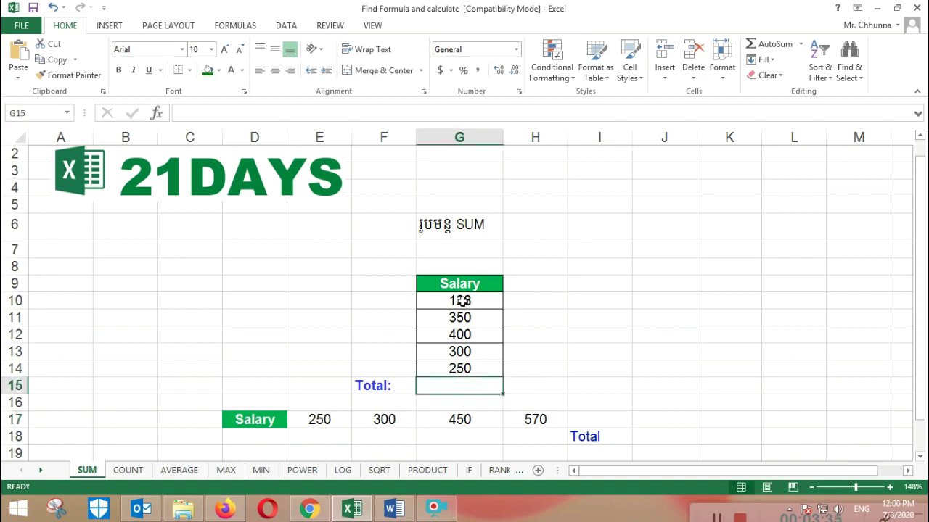
drag(458, 301, 451, 369)
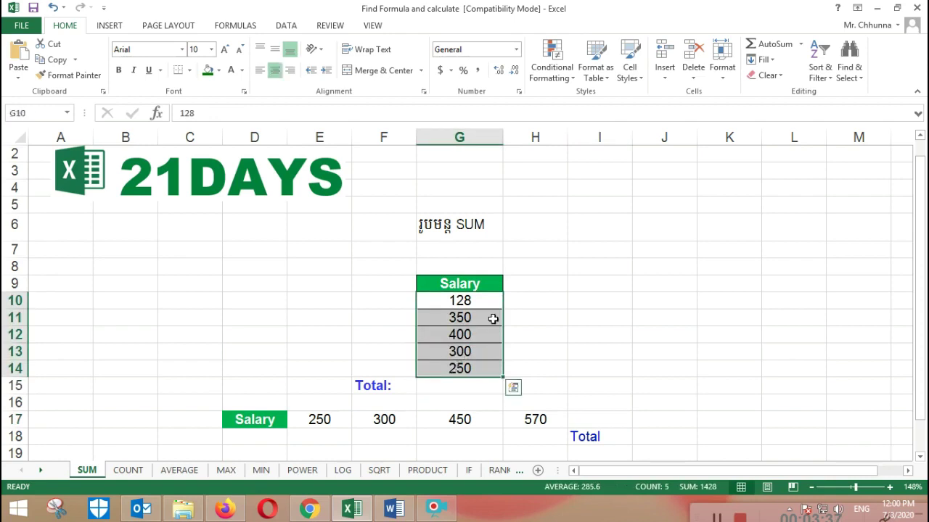
click(774, 45)
click(464, 388)
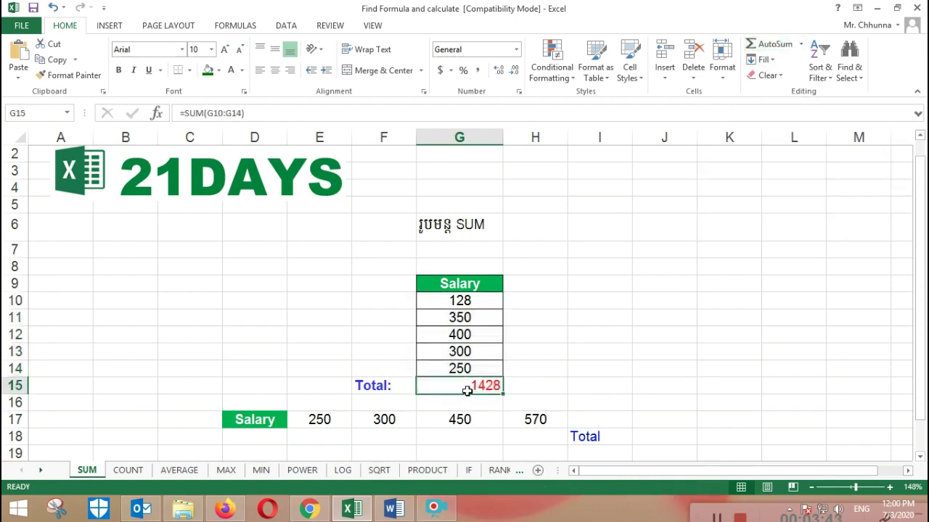
- AutoSum the row values E17:H17 into I17
click(596, 418)
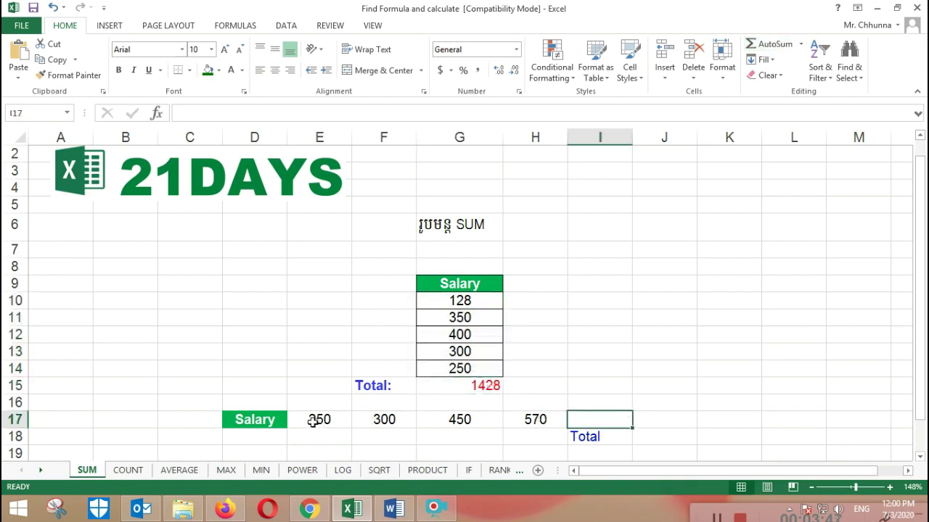
drag(316, 420, 518, 419)
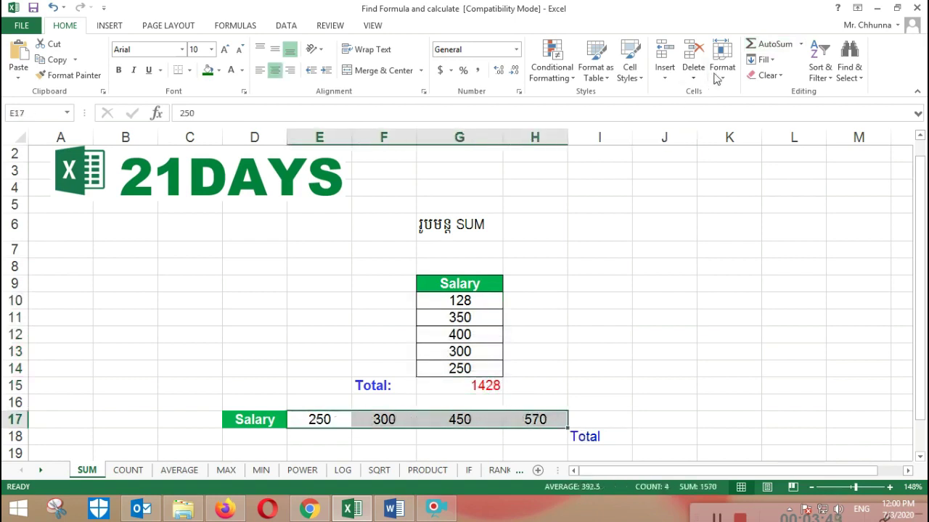
click(772, 44)
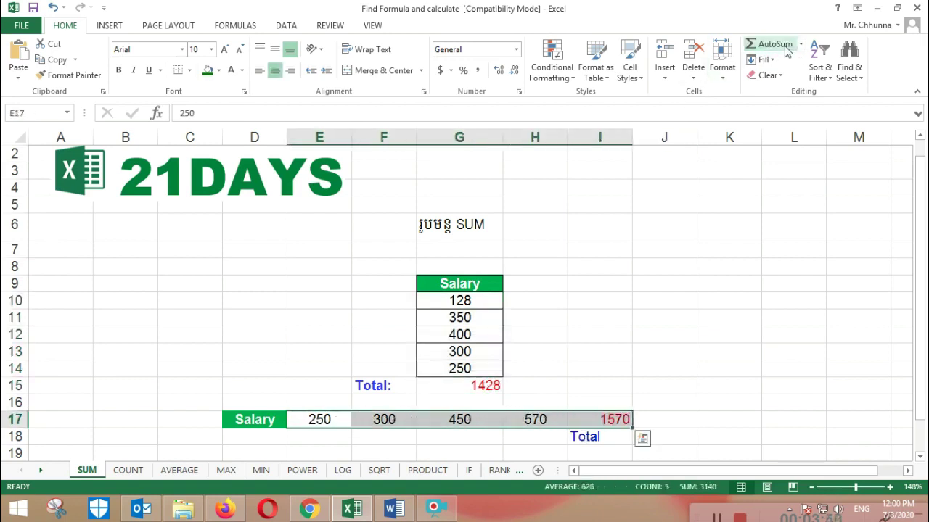
click(592, 418)
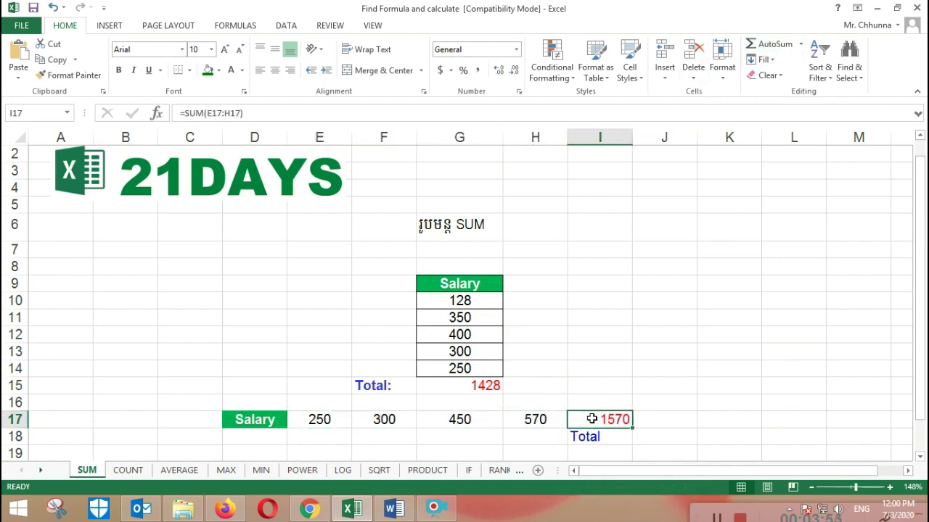
click(496, 388)
- Clear the totals in G15 and I17
key(Delete)
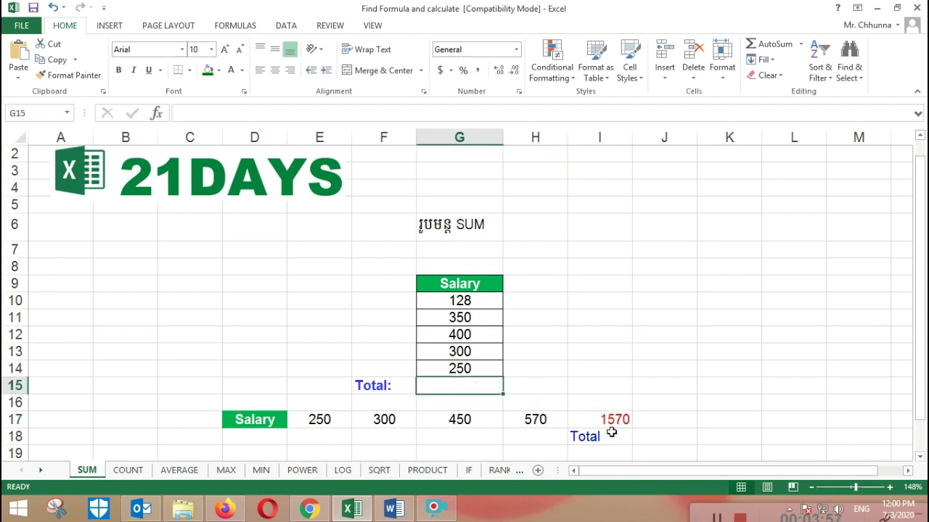
click(613, 420)
key(Delete)
- Retype =SUM(G10:G14) in G15 to total the salaries as 1428
click(472, 386)
click(233, 114)
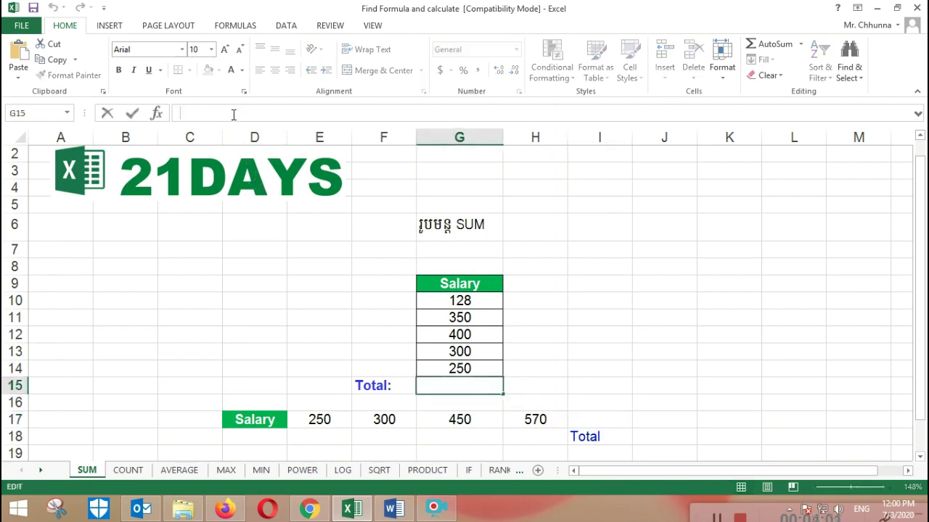
text(=sum)
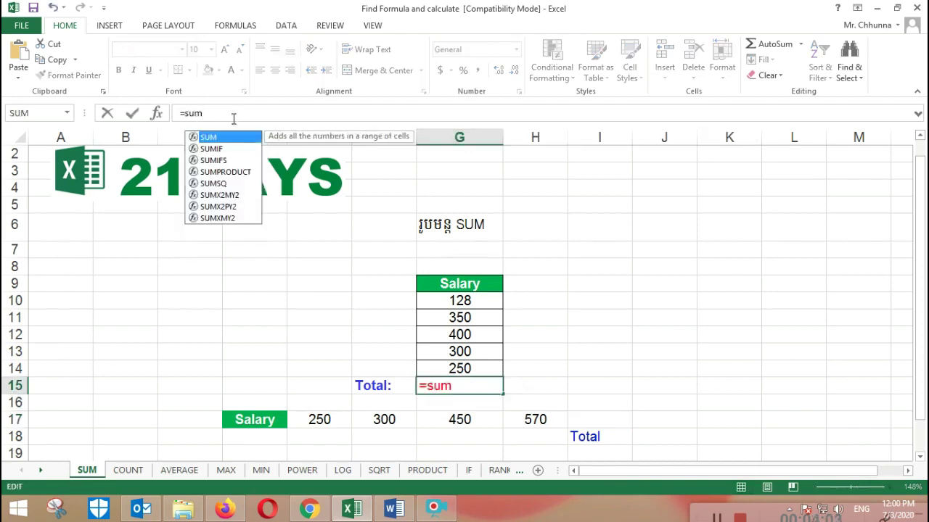
double_click(230, 138)
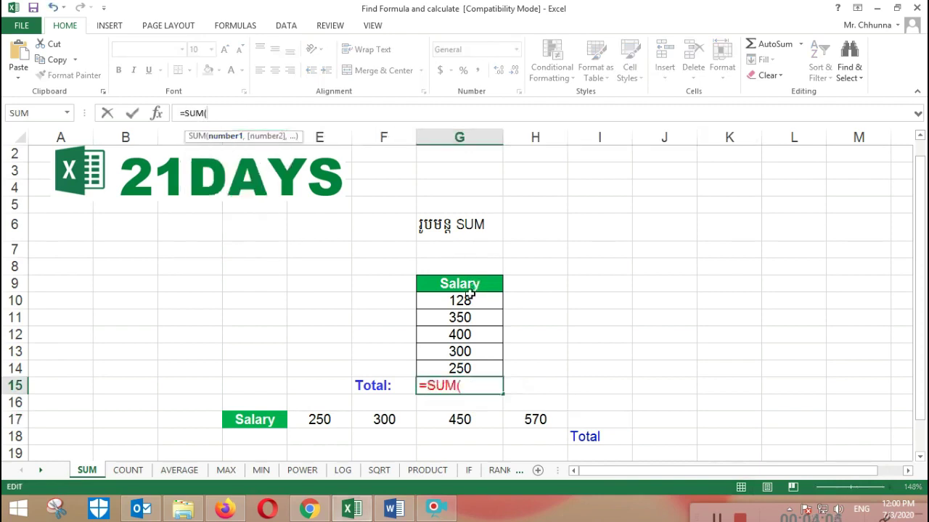
drag(470, 293, 465, 367)
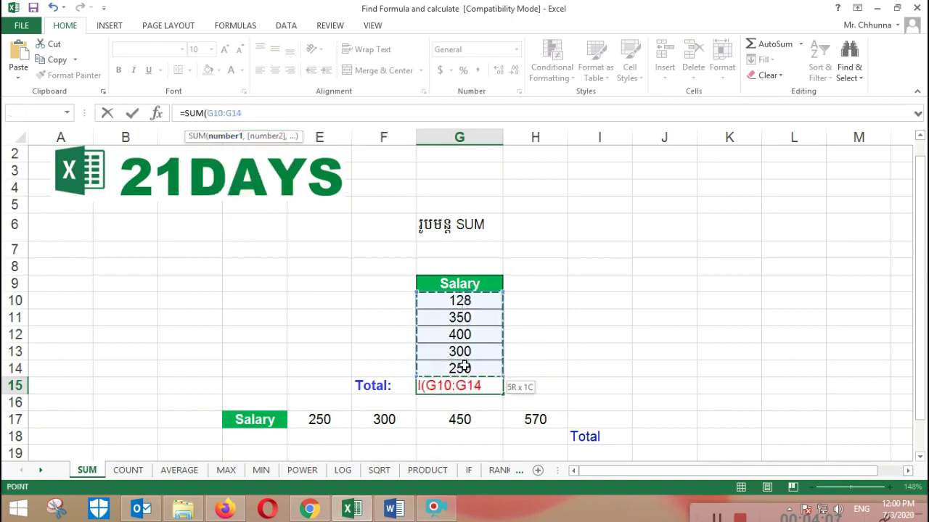
text())
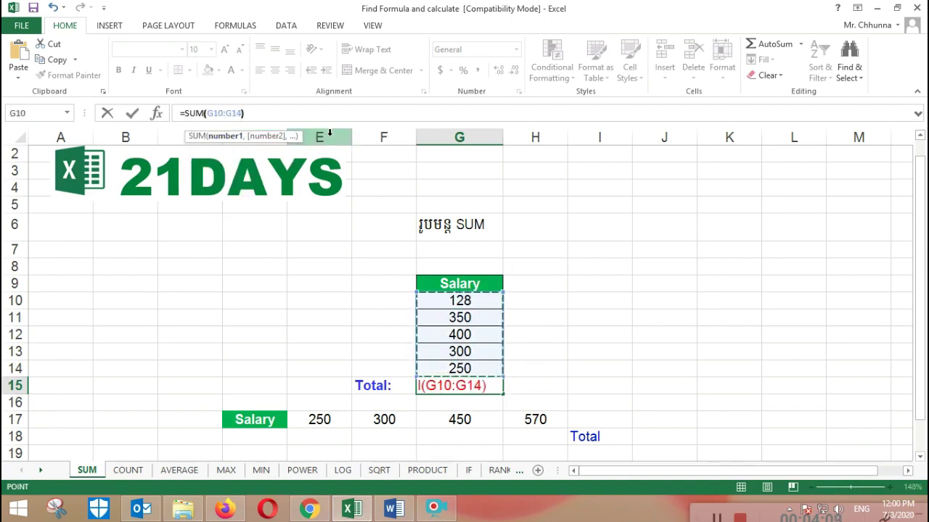
key(Return)
click(464, 296)
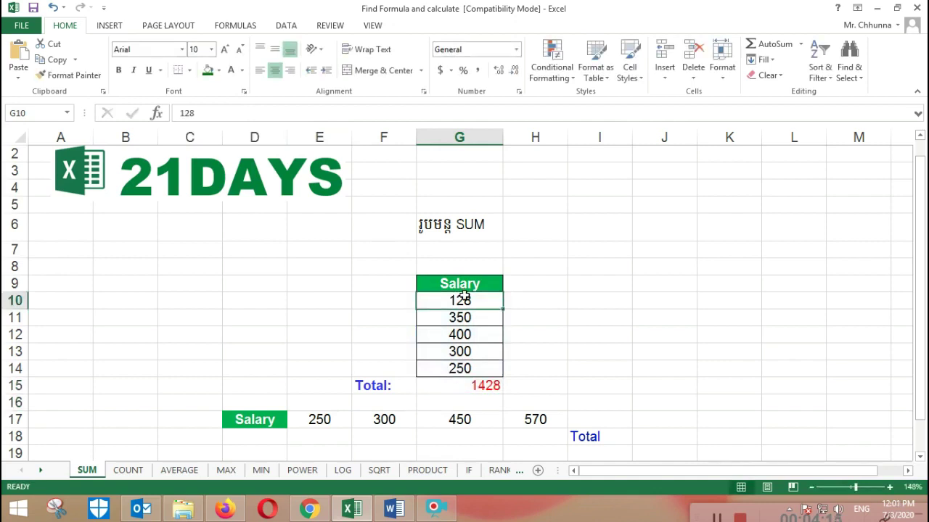
- Enter =SUM(E17:H17) in I17 to total the row 17 salaries as 1570
click(615, 419)
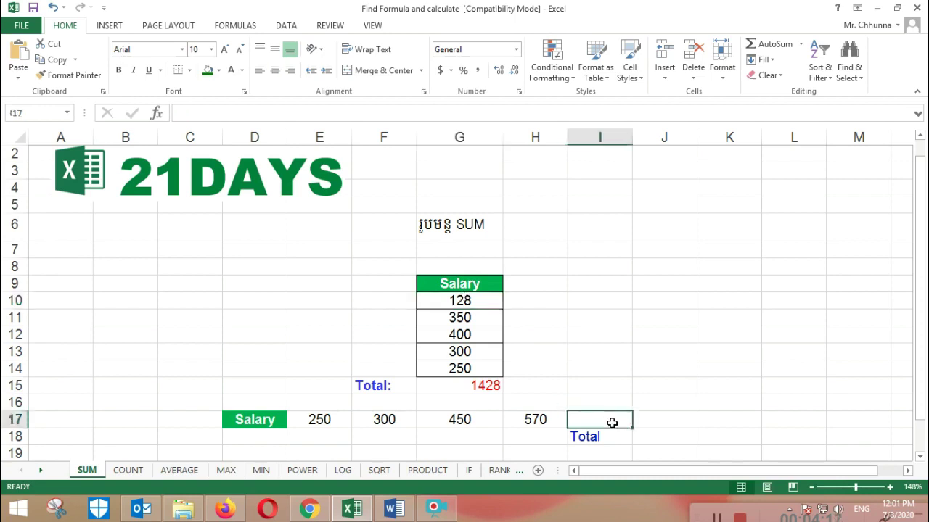
click(205, 116)
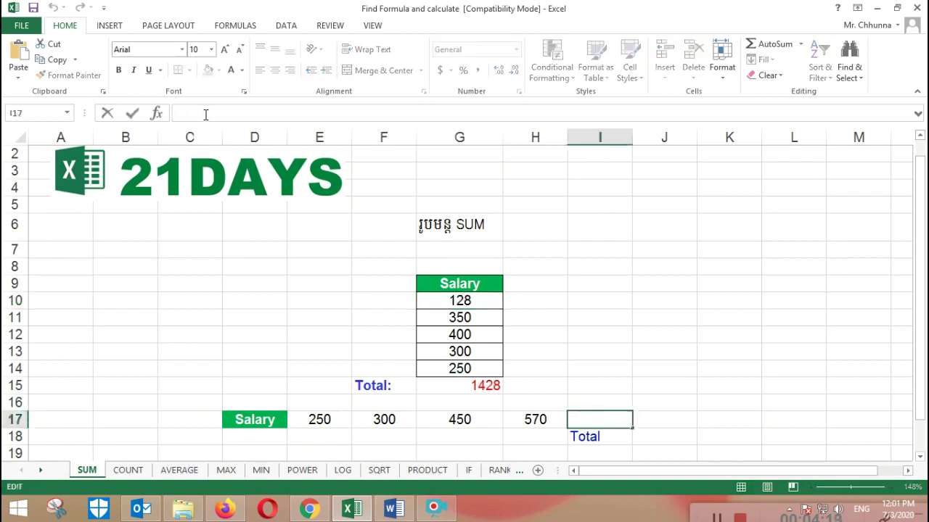
text(=sum)
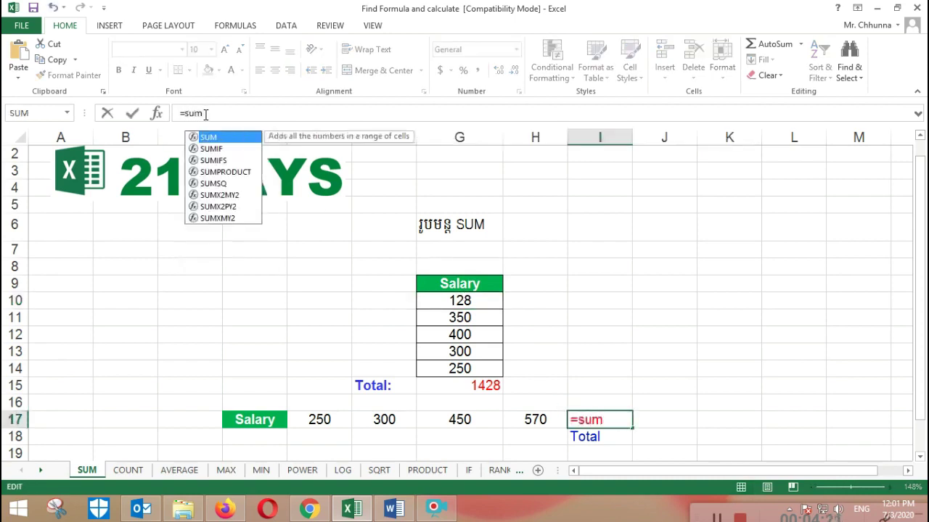
double_click(210, 137)
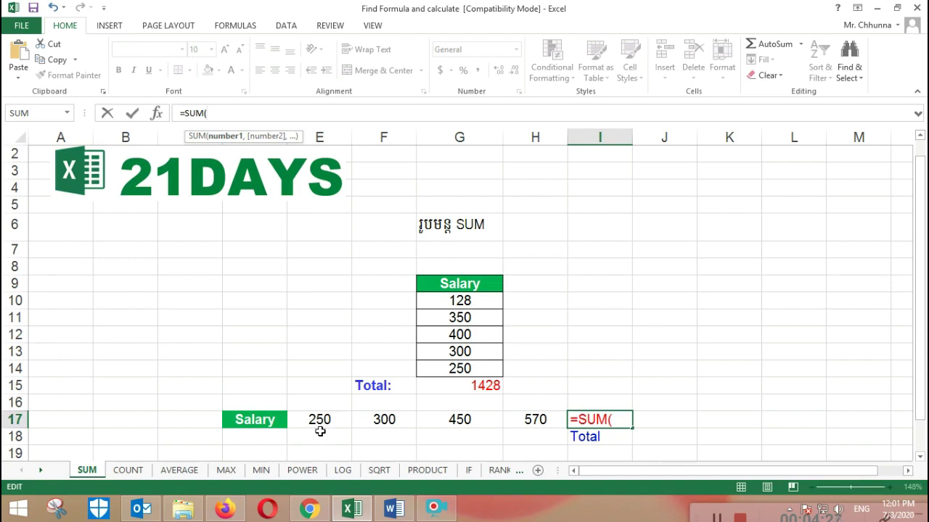
drag(311, 421, 511, 420)
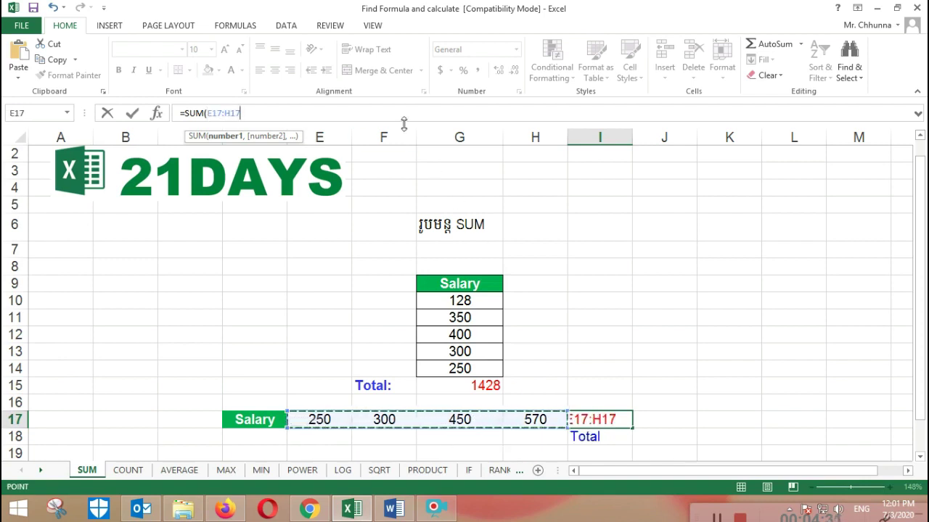
text())
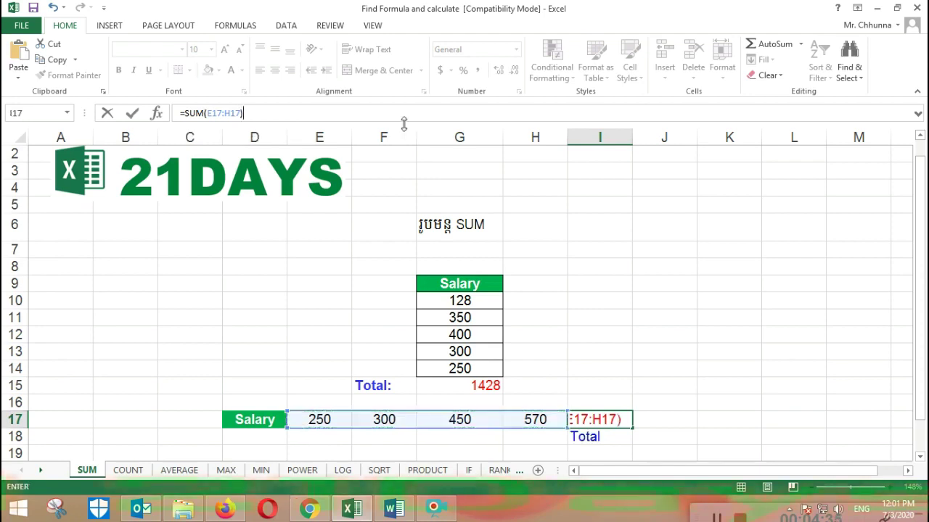
key(Return)
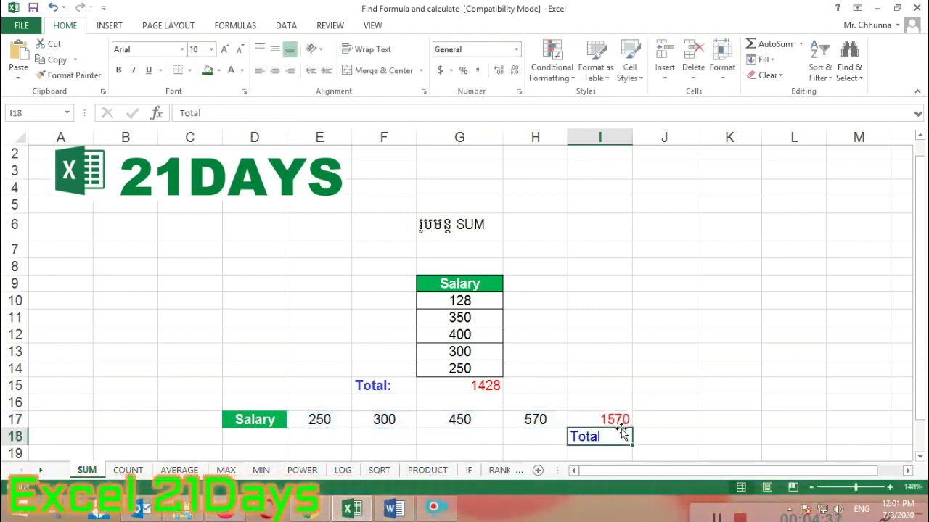
- Check the row total formula in cell I17
click(616, 420)
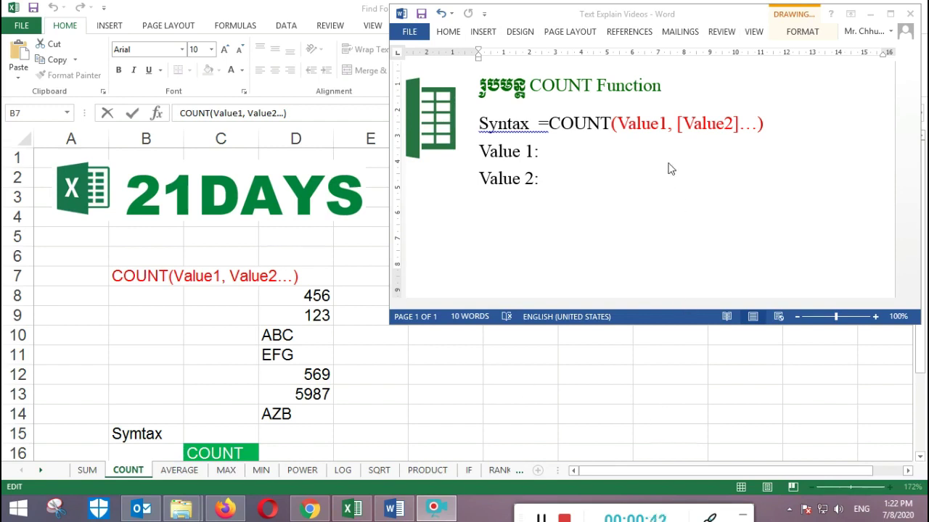
click(622, 162)
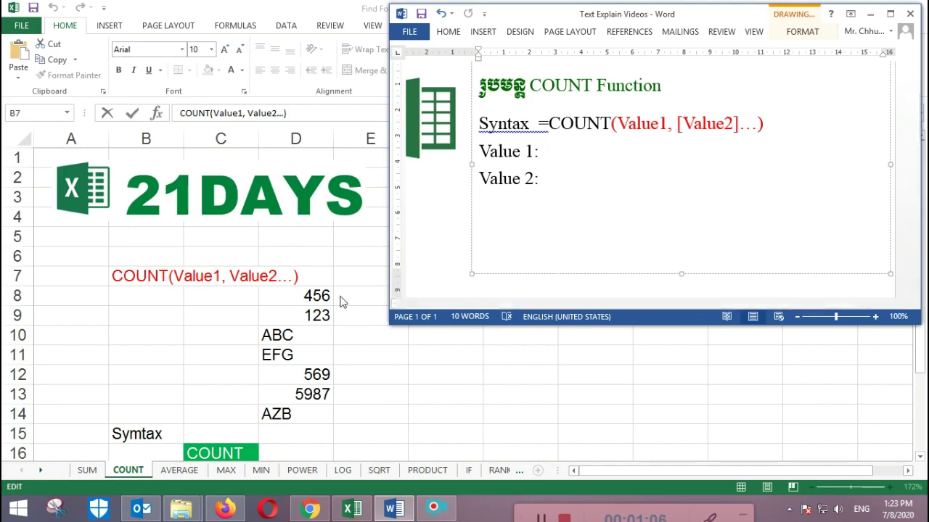
- Enter =COUNT(D8:D14) in D16 on the COUNT sheet
click(306, 302)
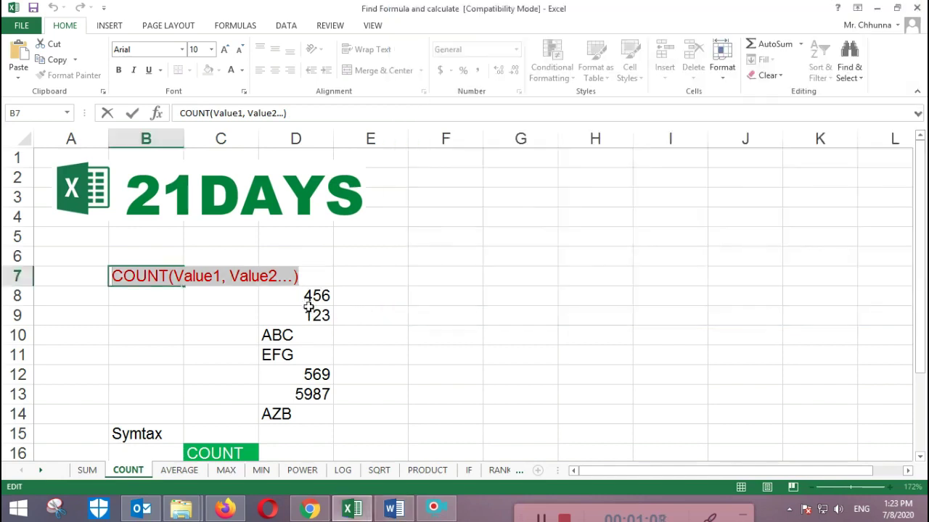
click(308, 308)
click(309, 302)
scroll(310, 302, down, 1)
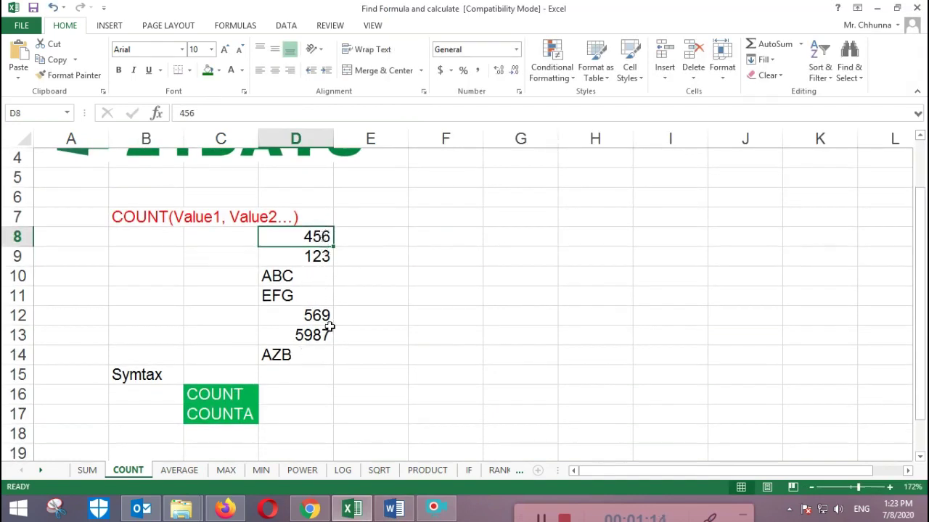
click(322, 394)
click(229, 110)
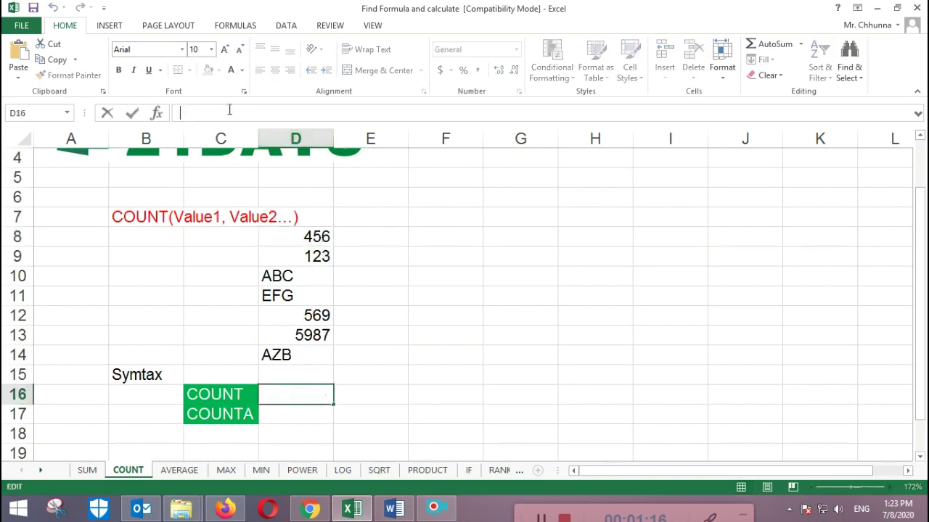
text(=co)
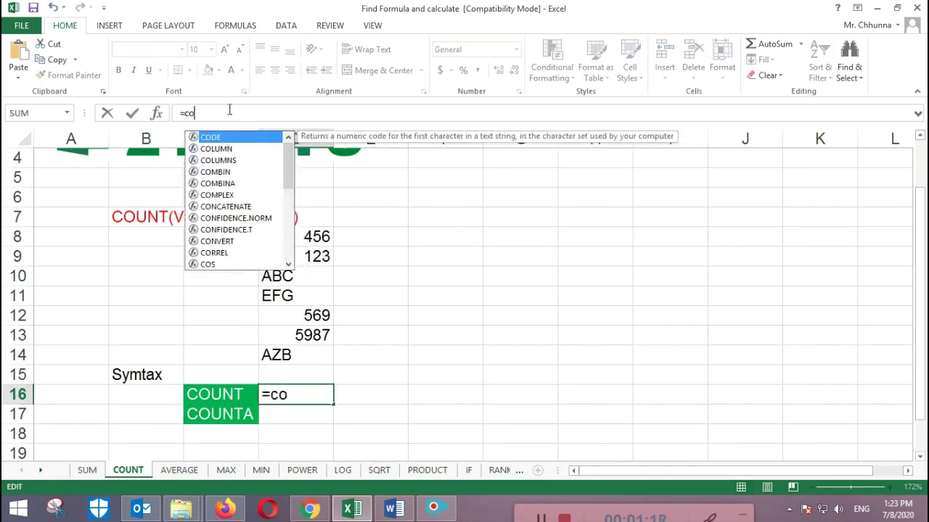
text(unt)
double_click(233, 138)
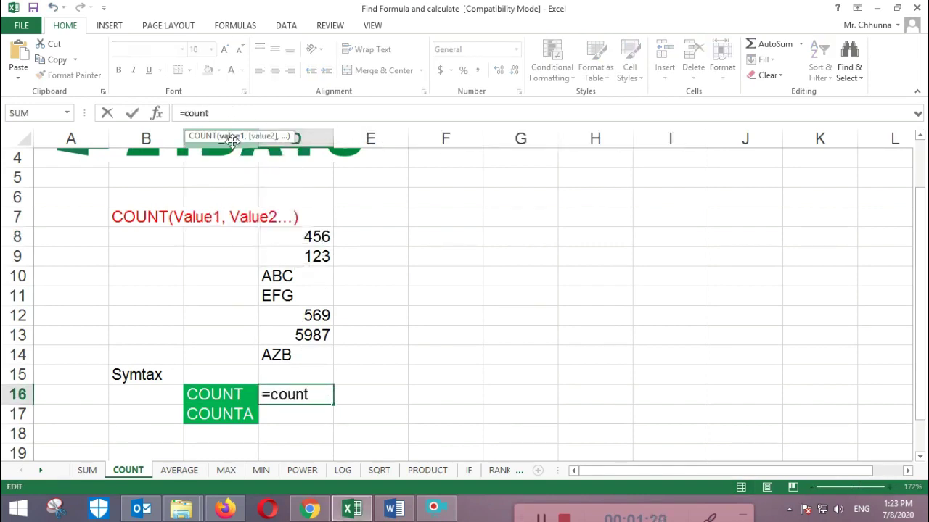
drag(307, 237, 317, 355)
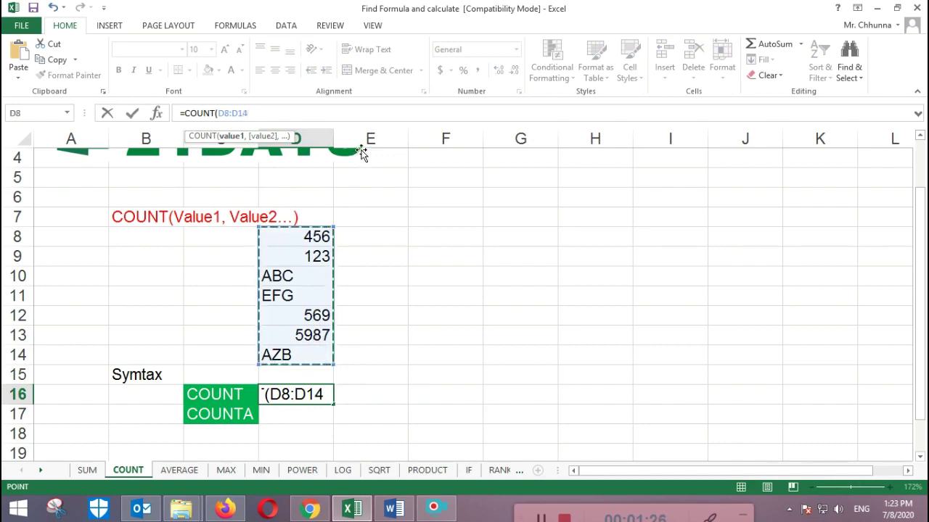
text())
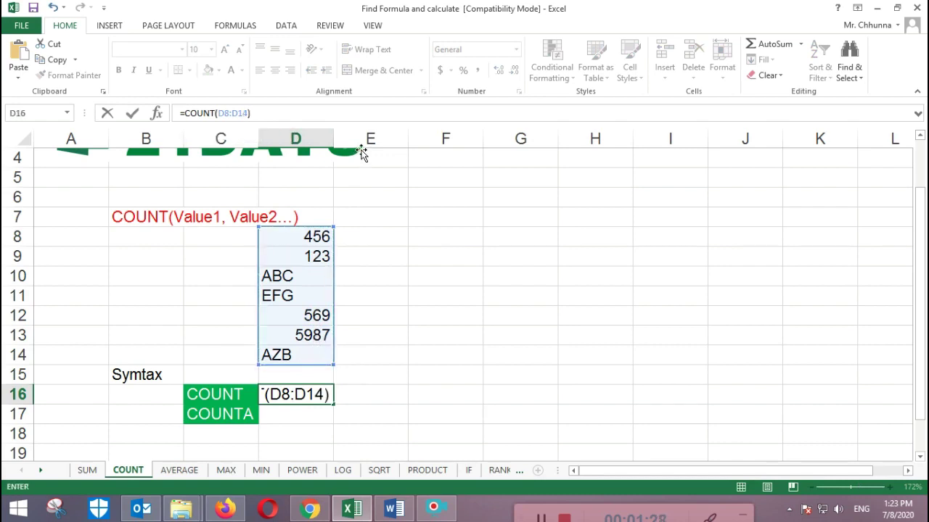
key(Return)
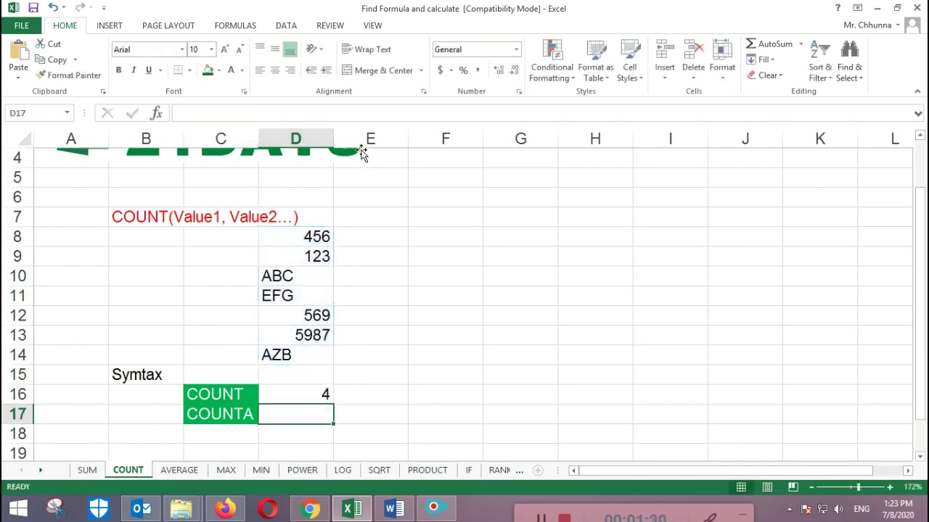
- Verify D16's result of 4 against the numeric entries 456, 123, 569 and 5987
click(326, 394)
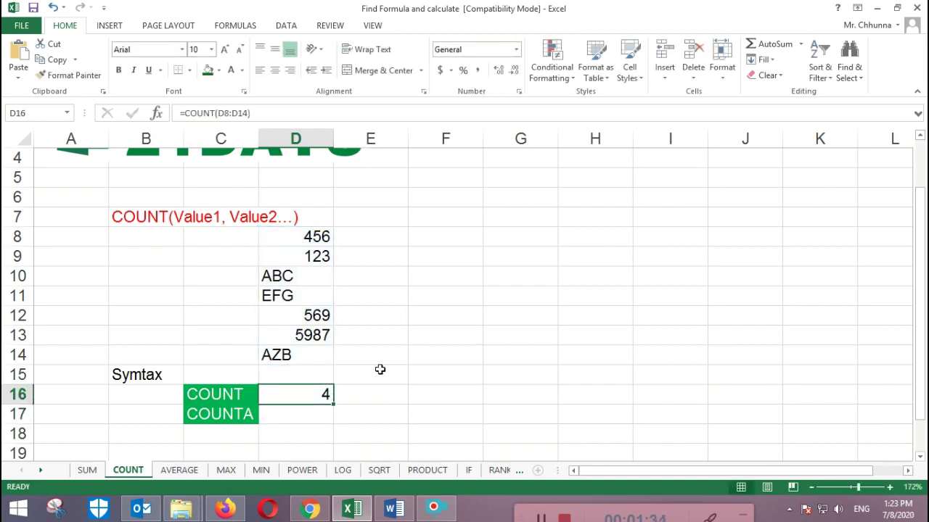
click(320, 252)
click(320, 240)
click(320, 254)
click(321, 311)
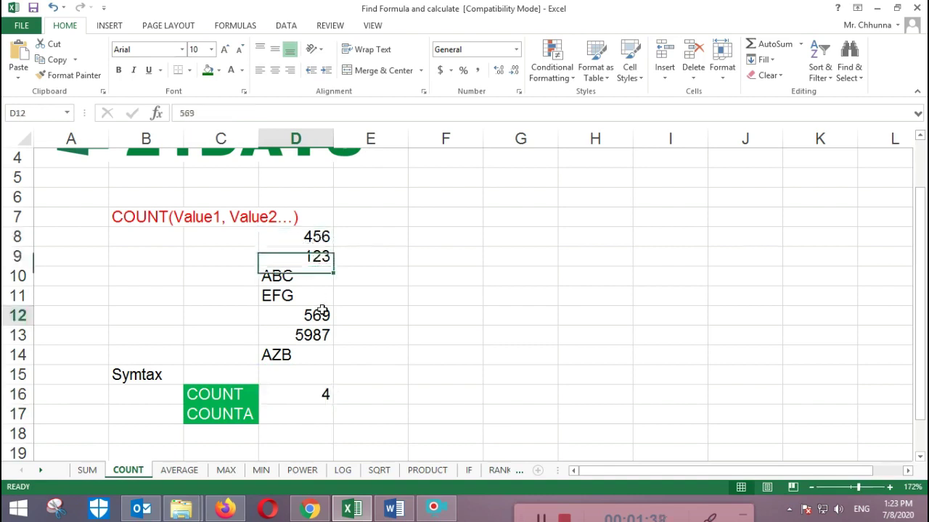
click(321, 333)
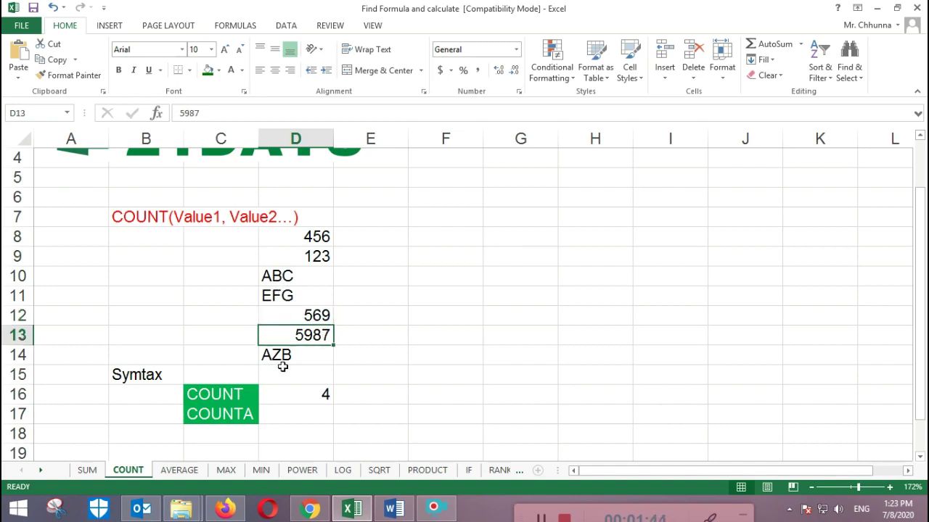
scroll(284, 366, up, 1)
scroll(286, 364, down, 1)
click(318, 392)
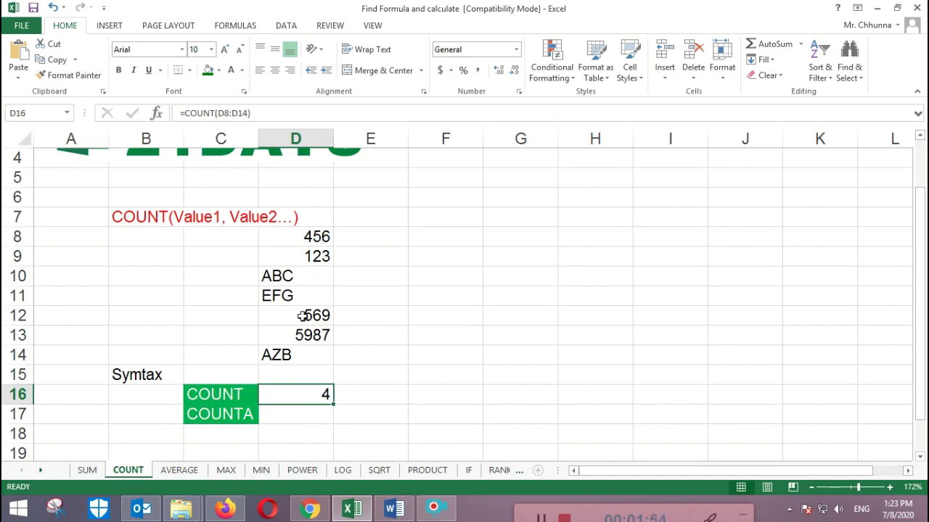
click(305, 419)
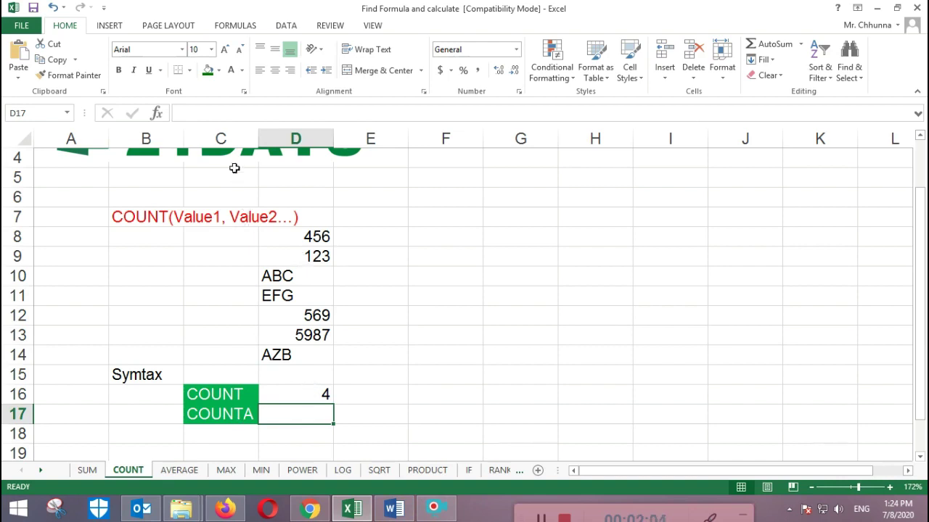
click(232, 116)
text(=c)
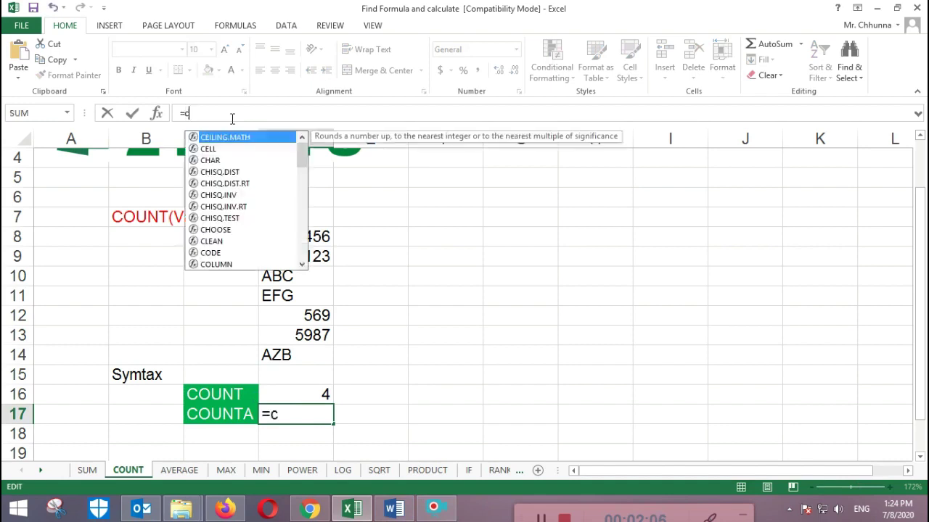
text(ount)
key(Down)
text(a)
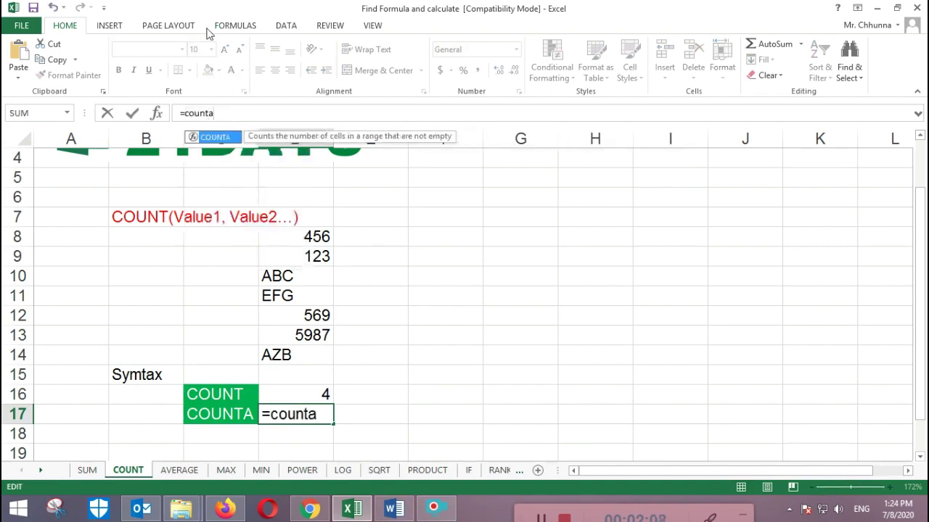
double_click(230, 137)
drag(310, 245, 302, 358)
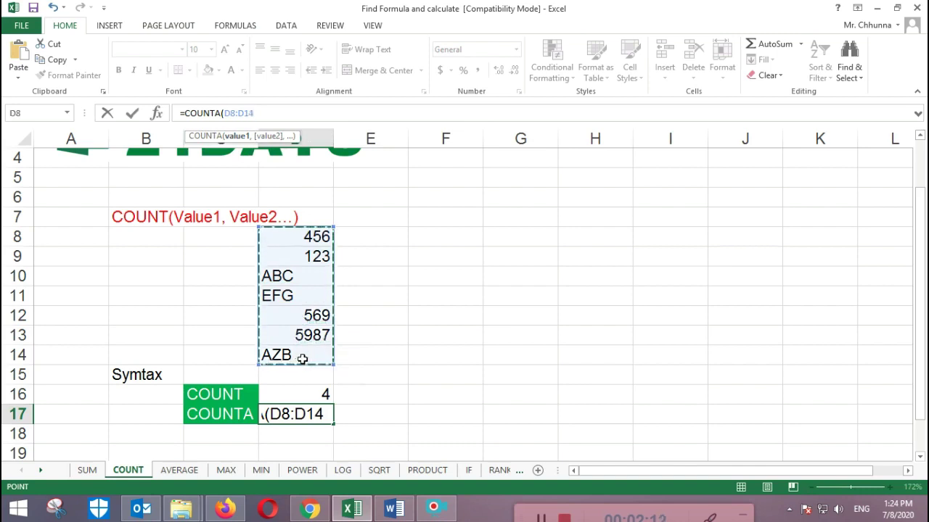
text())
key(Return)
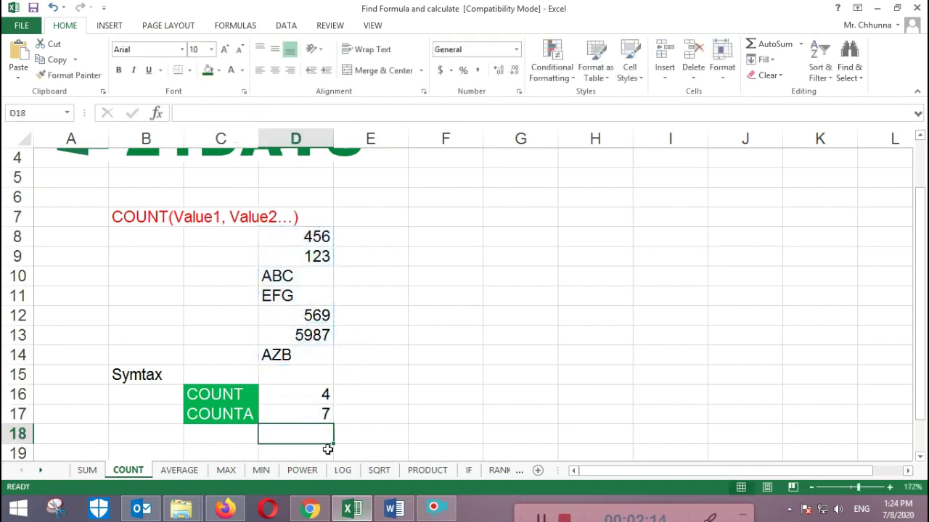
click(320, 414)
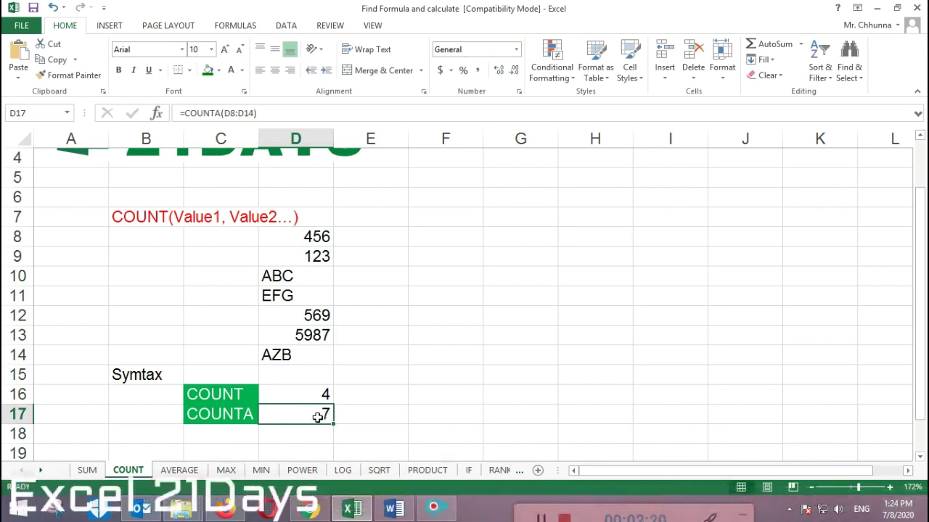
click(247, 413)
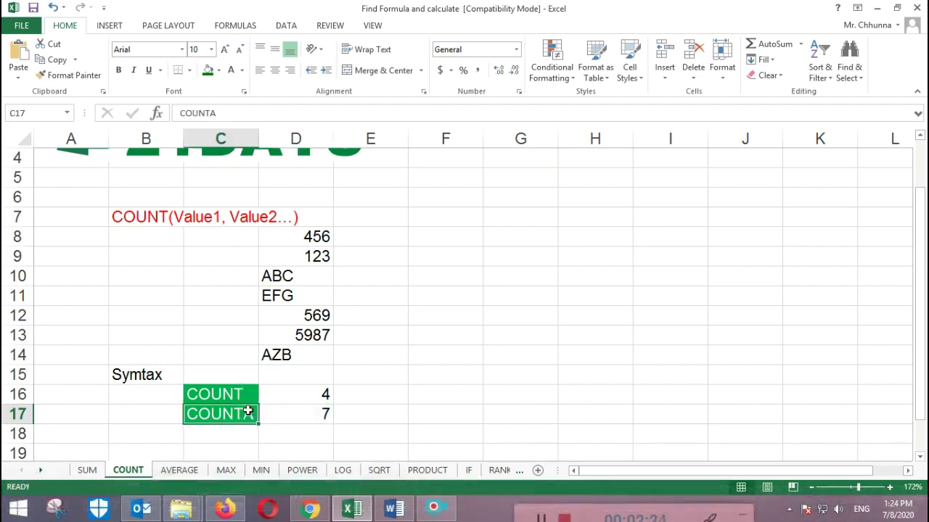
click(305, 415)
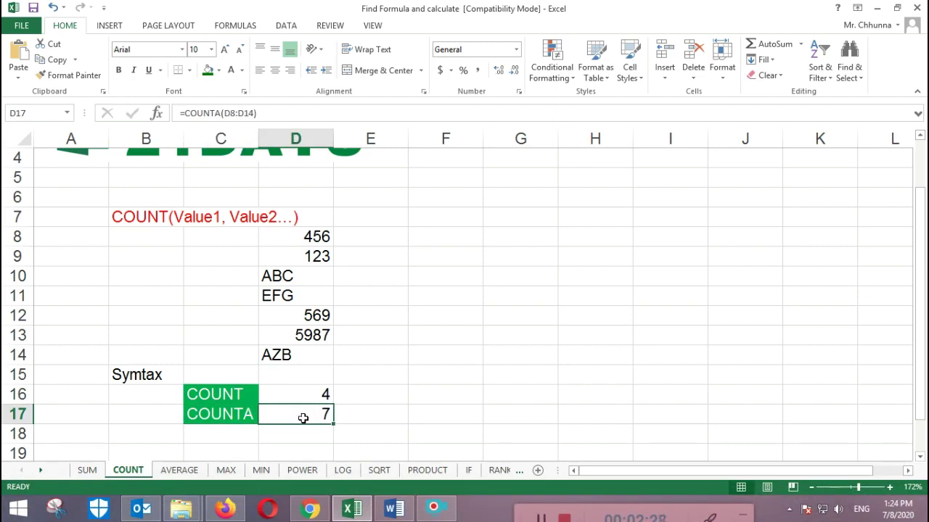
click(592, 516)
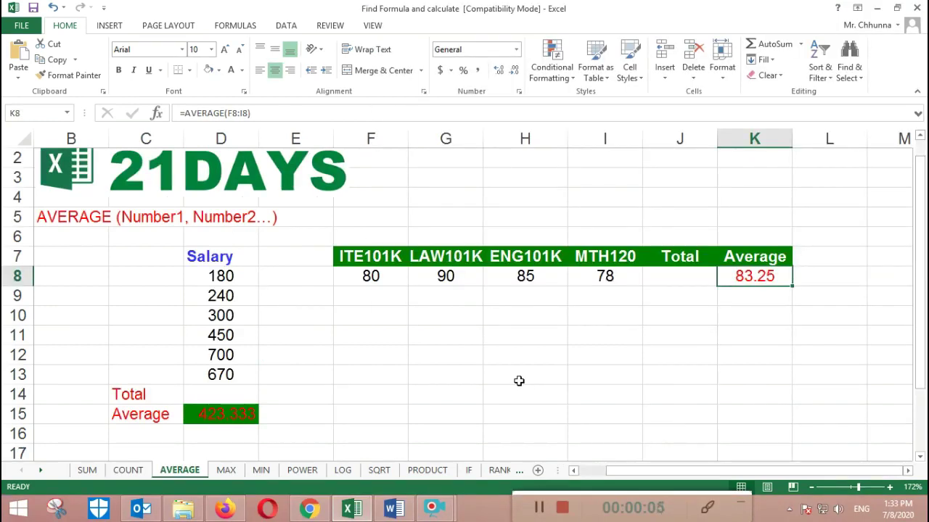
- Bring the Word AVERAGE Function notes in front of Excel and resize the window
scroll(519, 380, down, 1)
scroll(519, 381, up, 2)
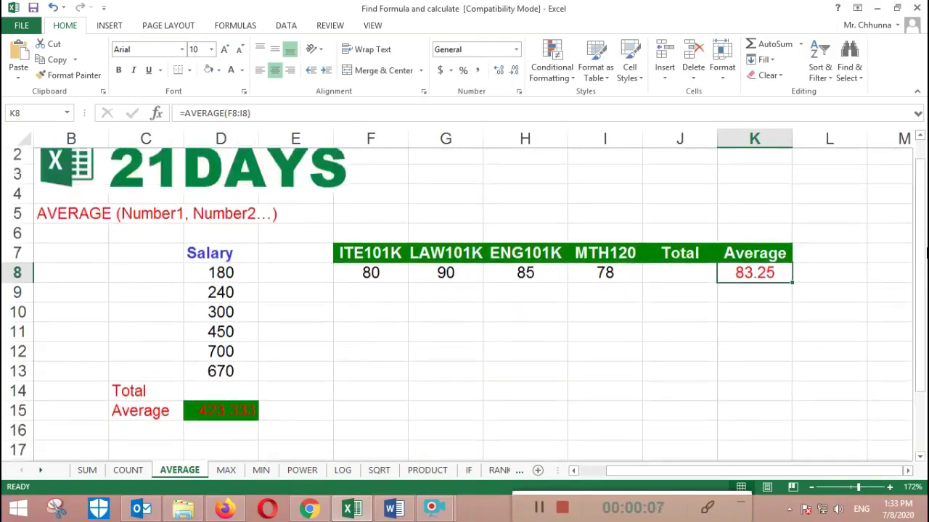
click(393, 508)
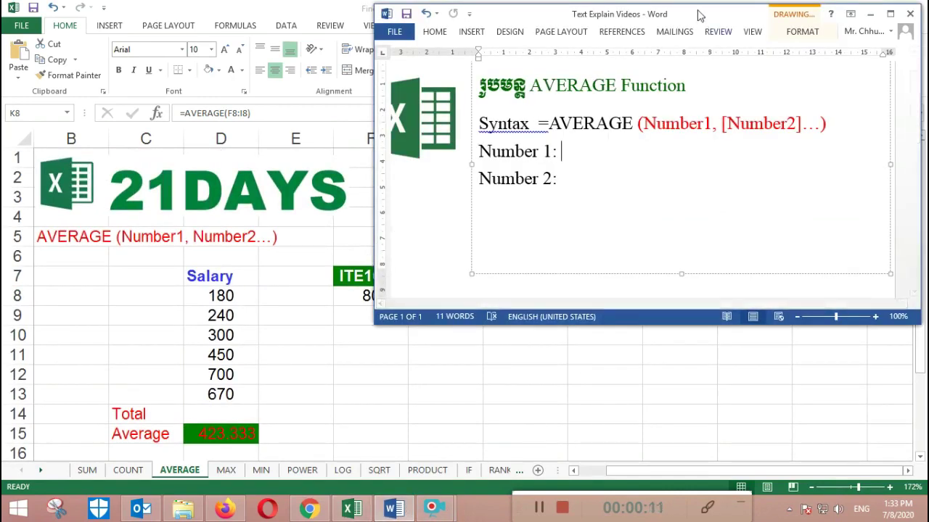
drag(372, 243, 401, 243)
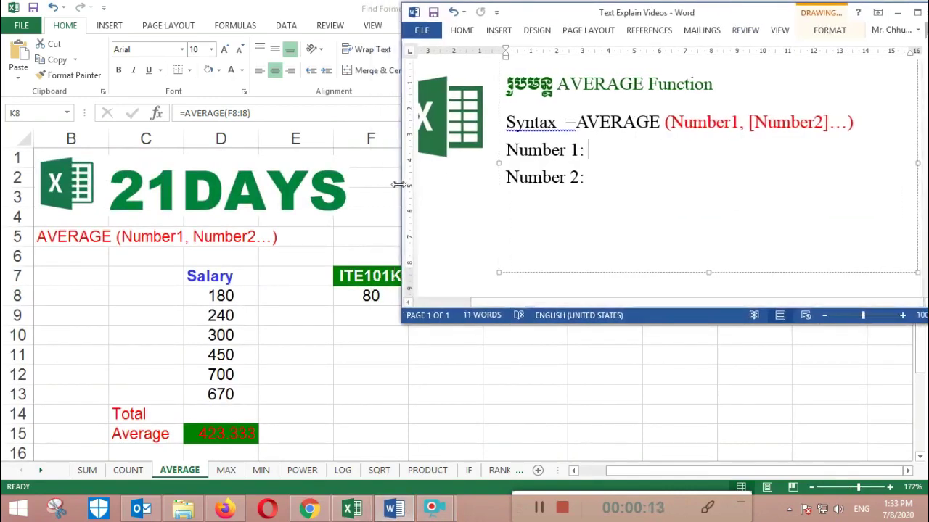
drag(403, 185, 394, 184)
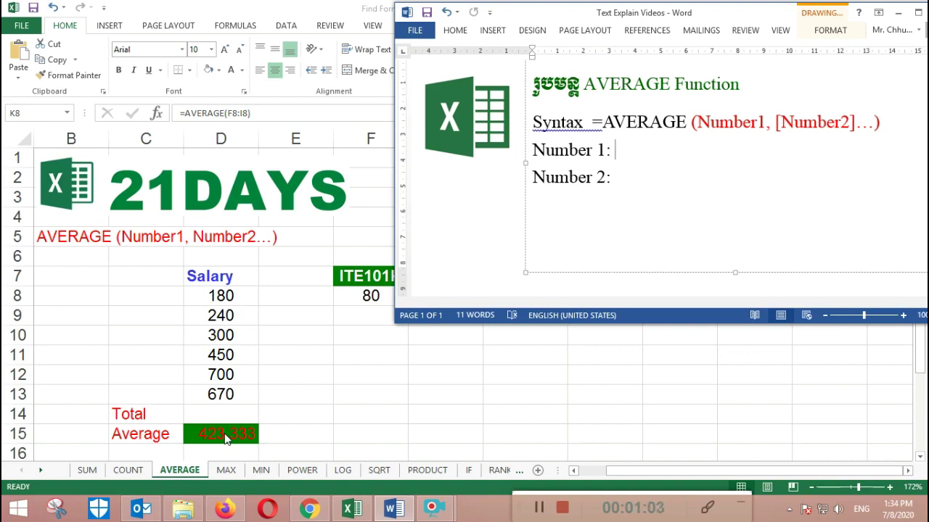
- After Number 1, write 'A number or cell reference that refers to numeric values', fixing the typo
click(650, 124)
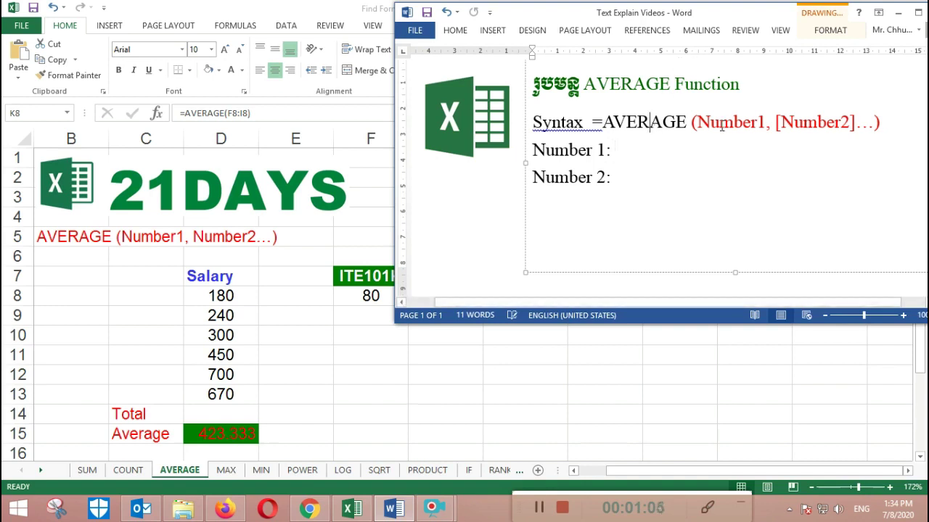
click(645, 146)
text(A nu)
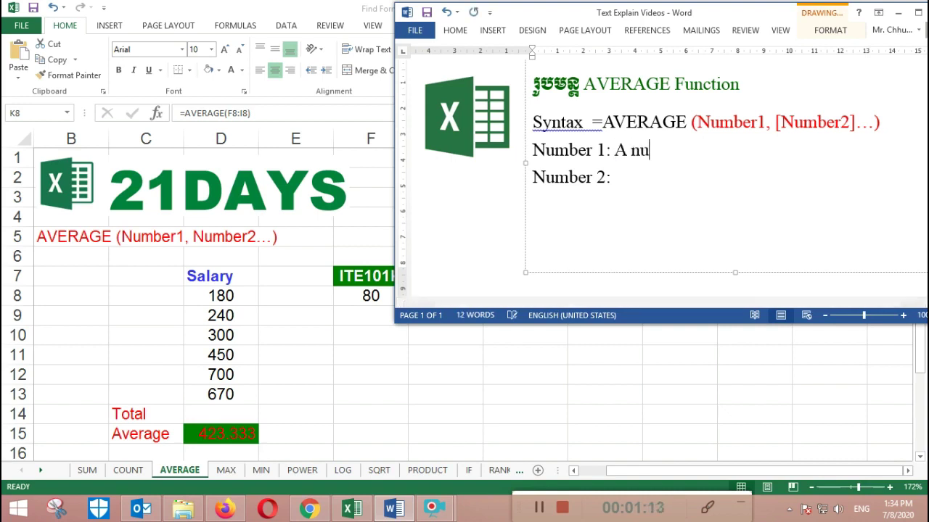
text(mber)
text( or cell )
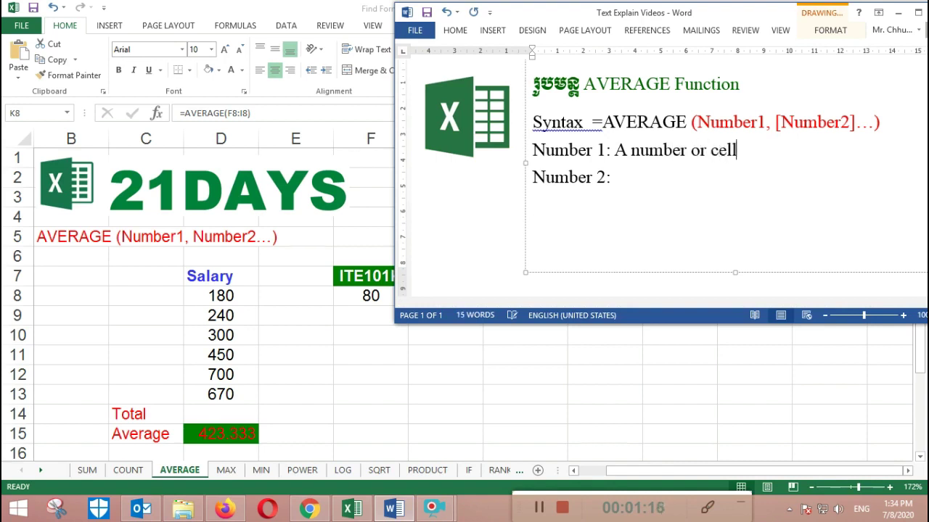
text(refer)
text(ence )
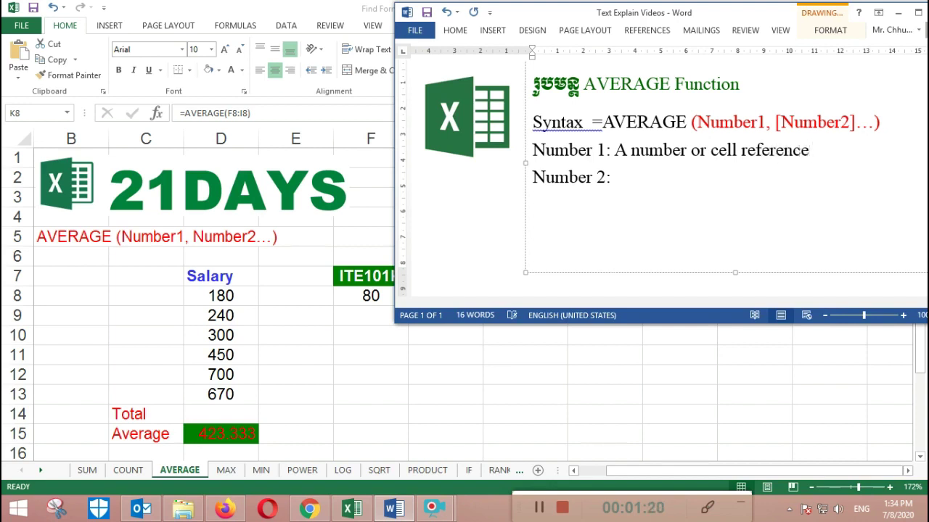
text(that ref)
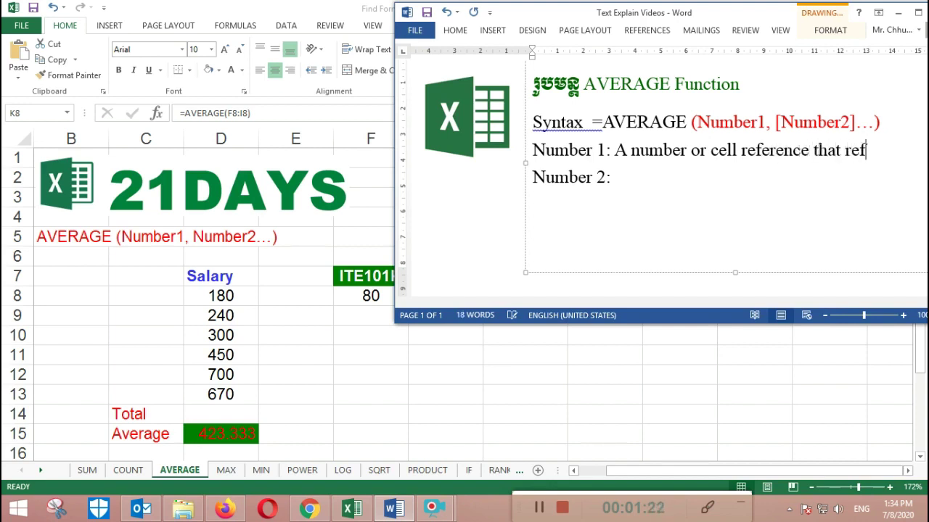
text(ers to )
text(num)
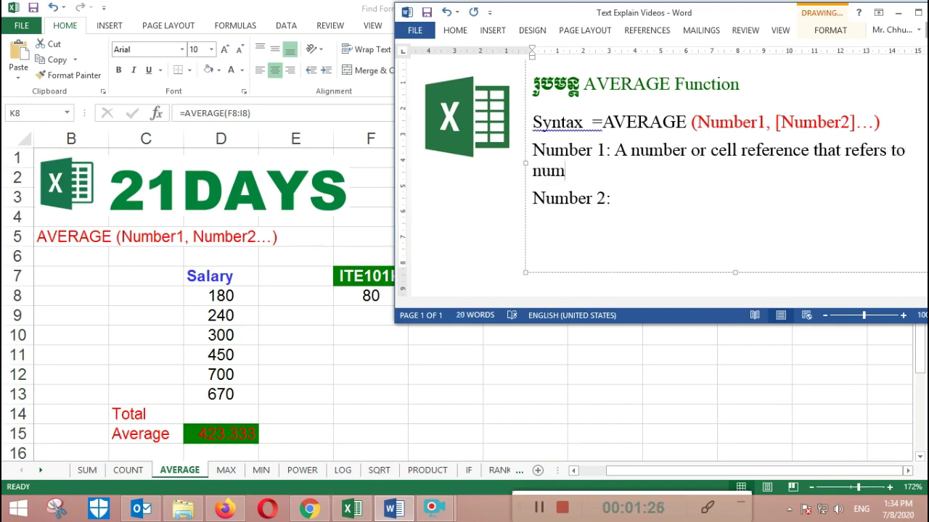
text(eric v)
text(alie)
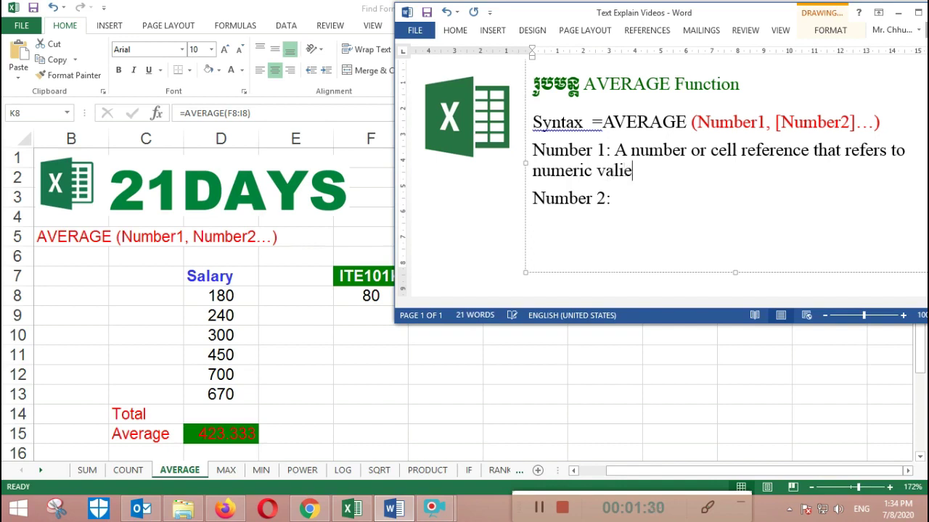
key(BackSpace)
text(ues)
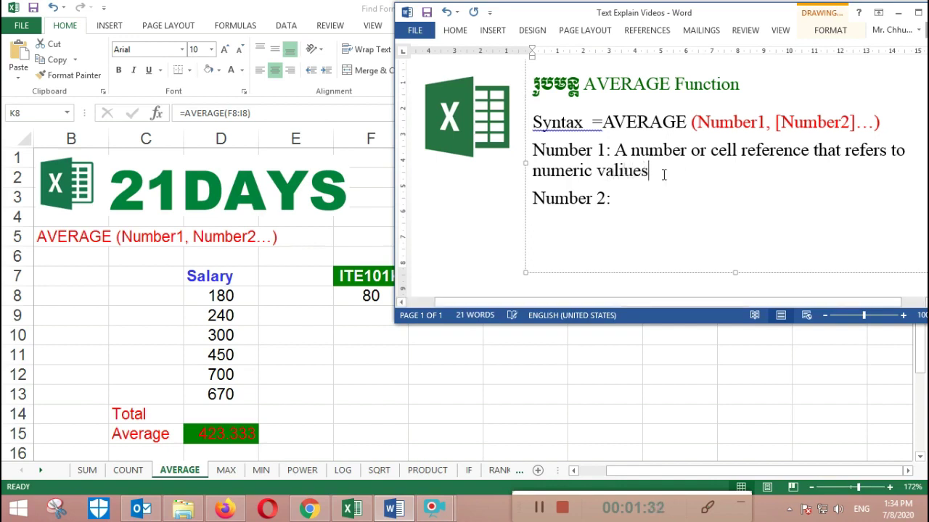
click(645, 204)
double_click(622, 172)
click(613, 171)
key(BackSpace)
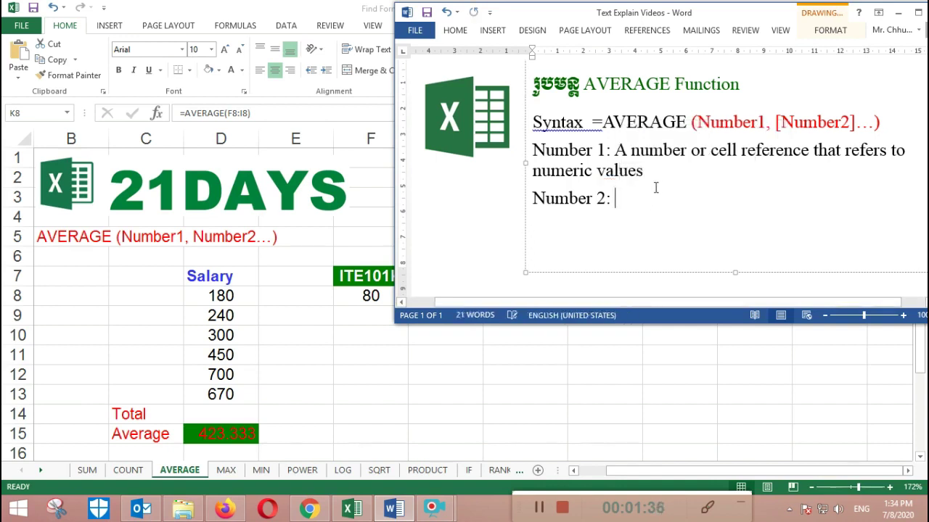
- Mark Number 2 as [Optional] and copy the same description after it
mouse_move(614, 149)
mouse_down()
mouse_move(620, 170)
mouse_move(594, 172)
mouse_up()
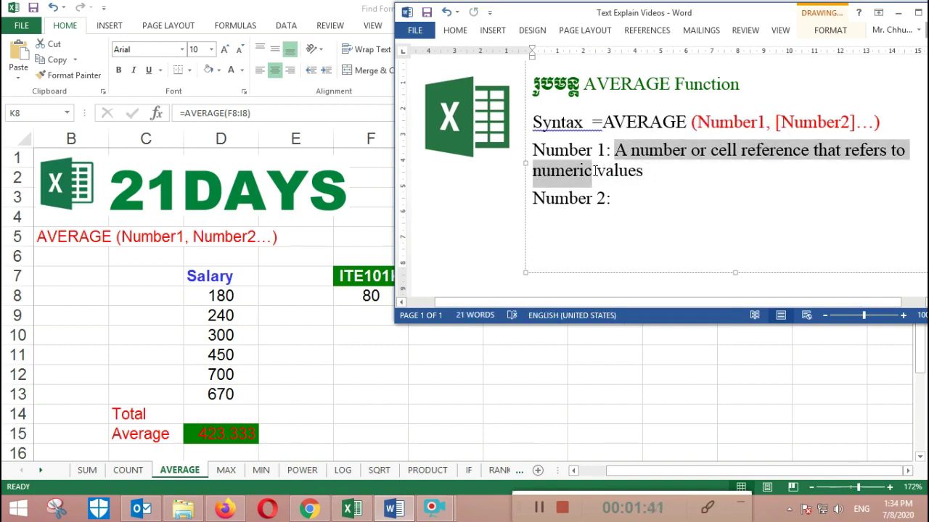
click(617, 198)
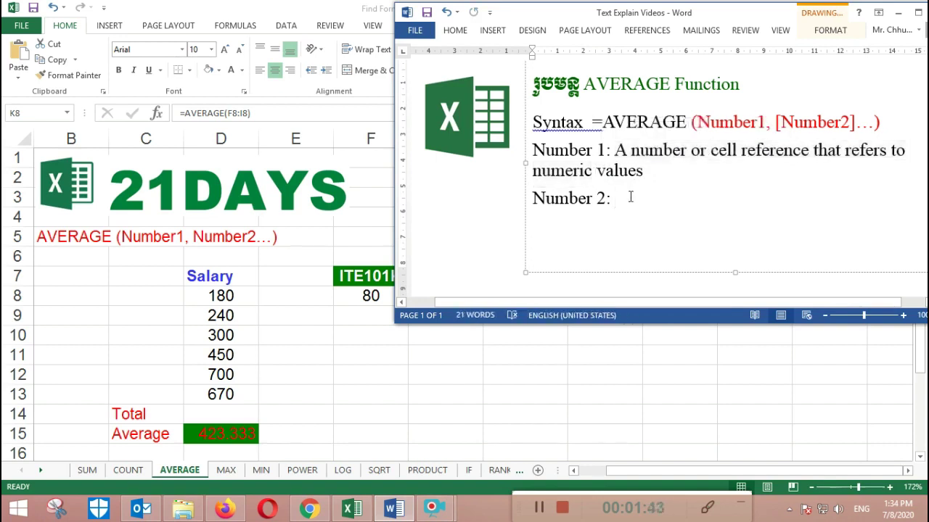
text([Opt)
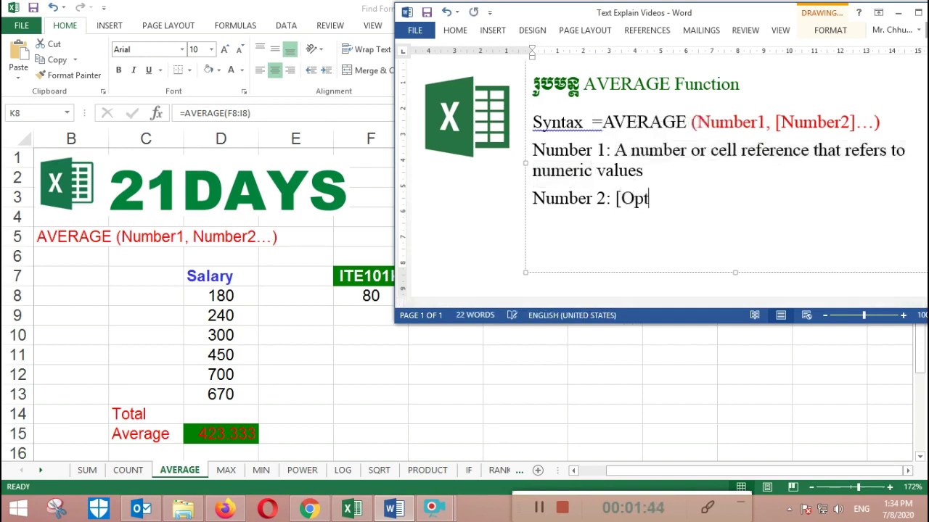
text(ional)
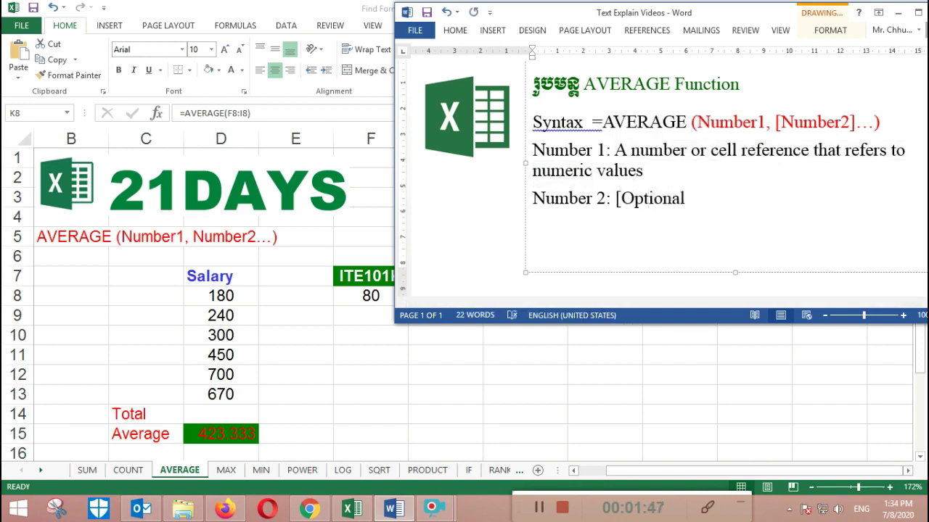
text(])
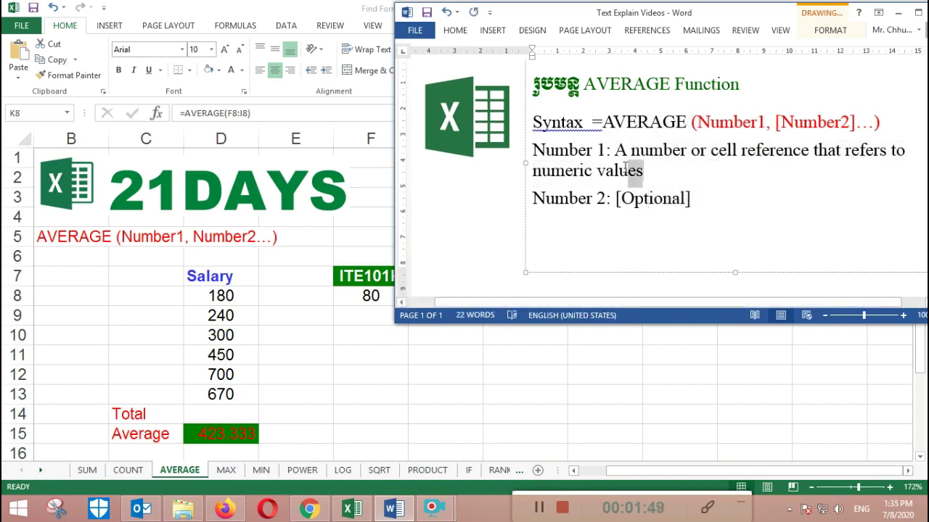
drag(643, 171, 616, 153)
right_click(630, 156)
click(673, 182)
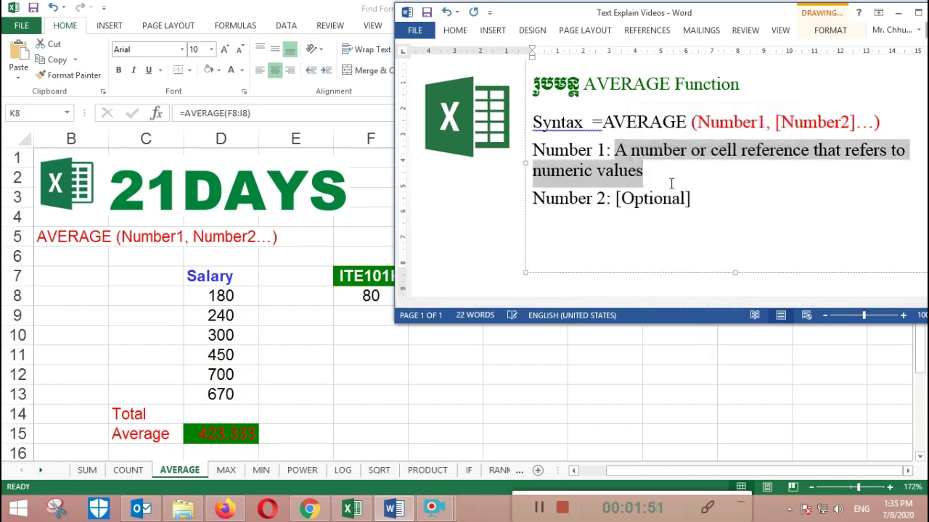
click(707, 205)
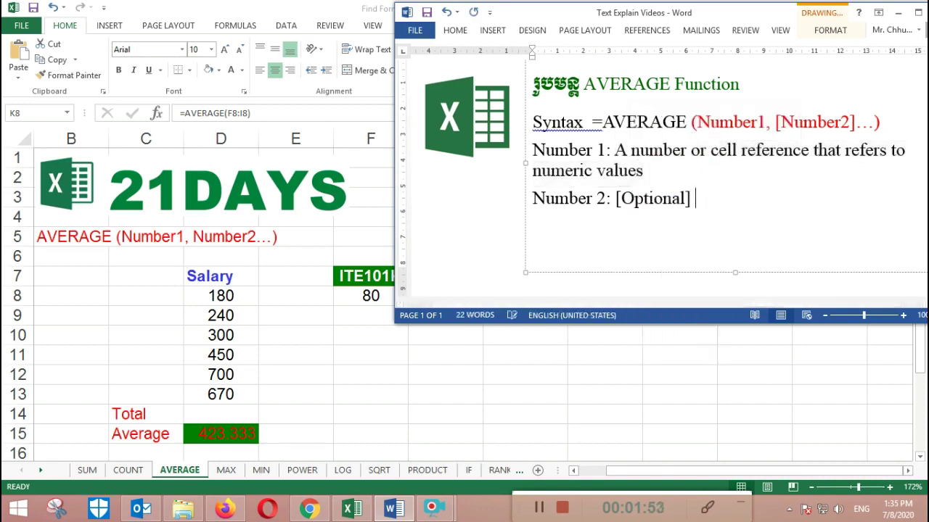
key(ctrl+v)
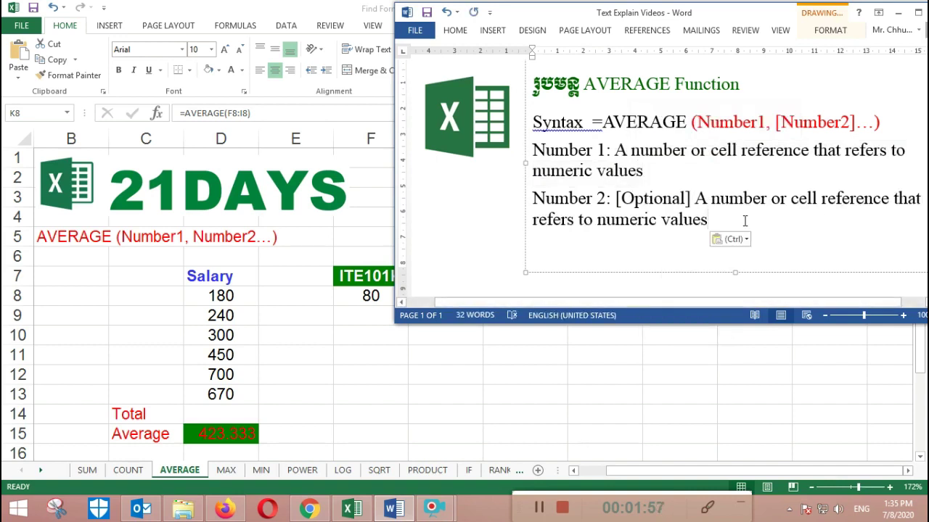
key(alt+Tab)
- Replace D15's formula with =AVERAGE(D8:D13), giving the salary average 423.333
click(222, 294)
click(233, 434)
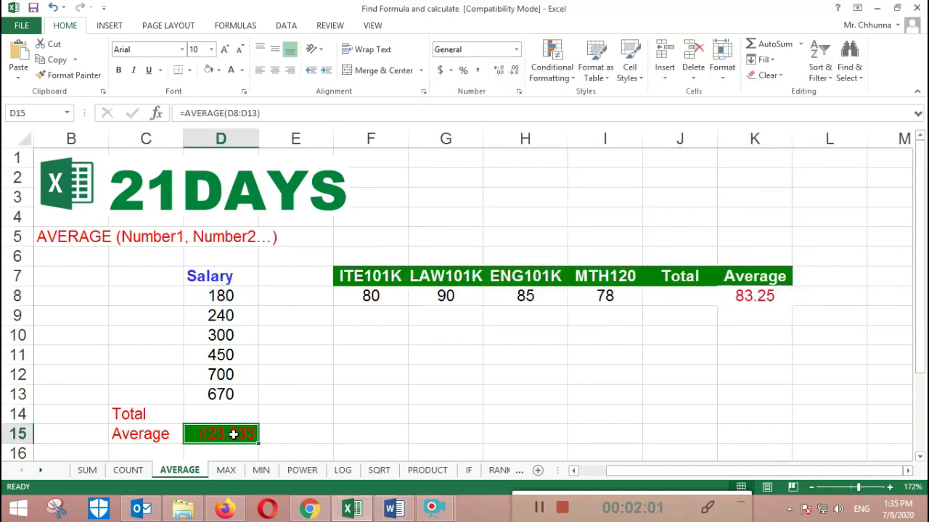
key(Delete)
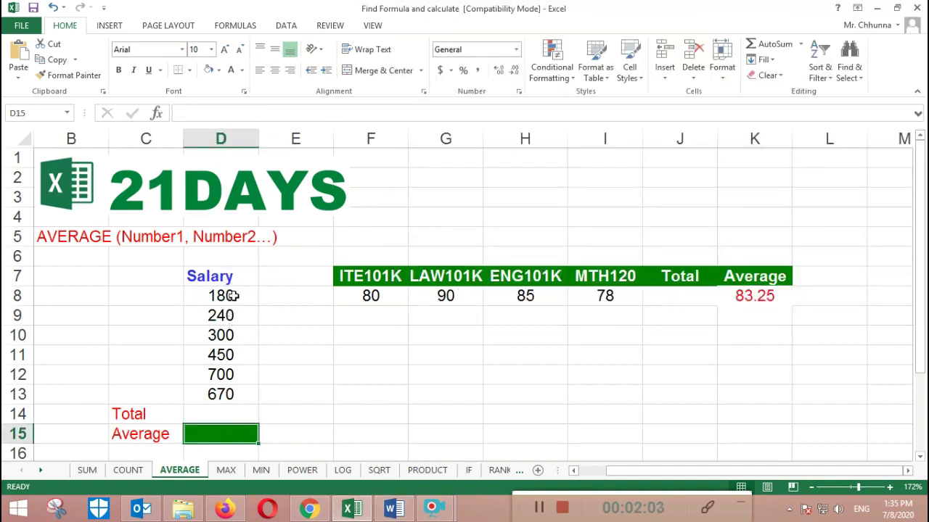
click(209, 108)
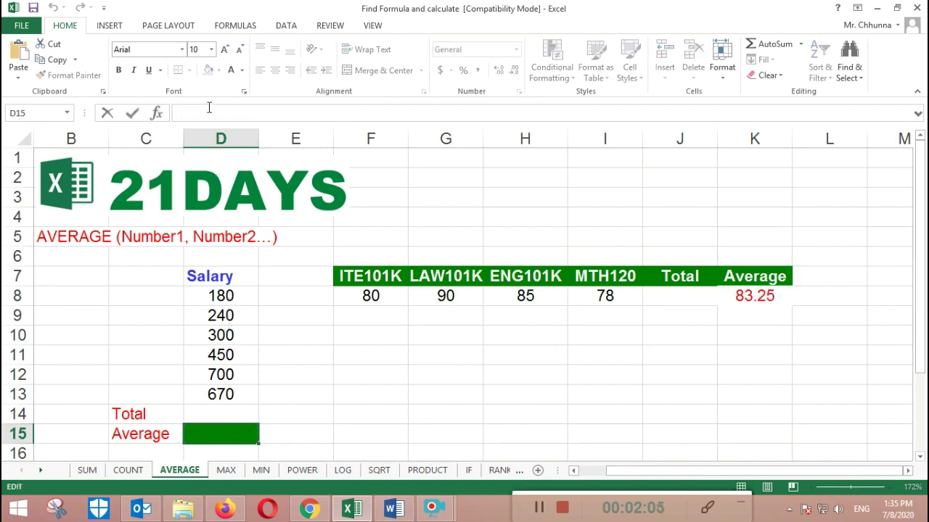
text(=avera)
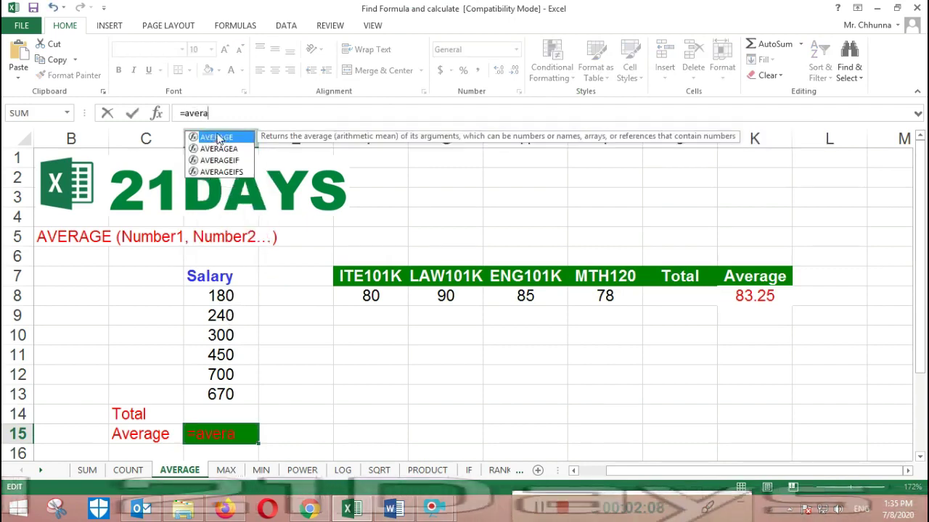
double_click(217, 137)
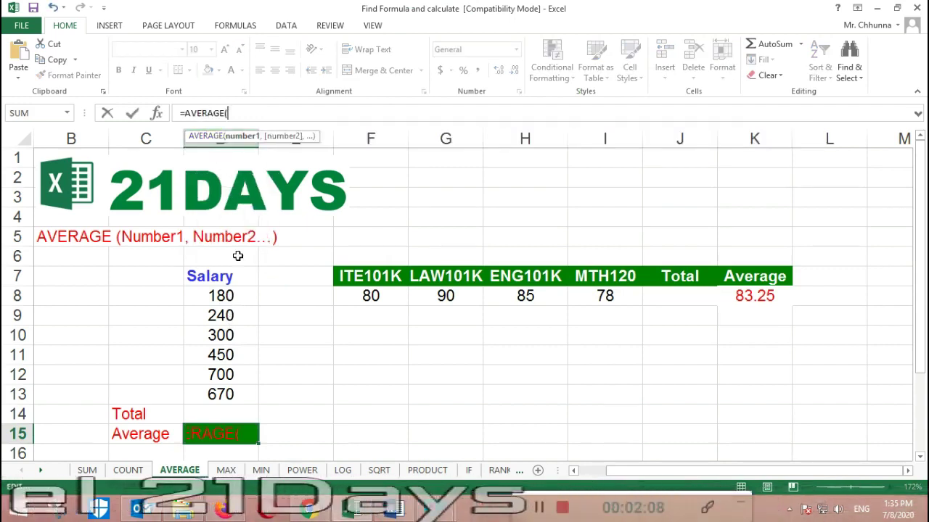
drag(221, 295, 229, 394)
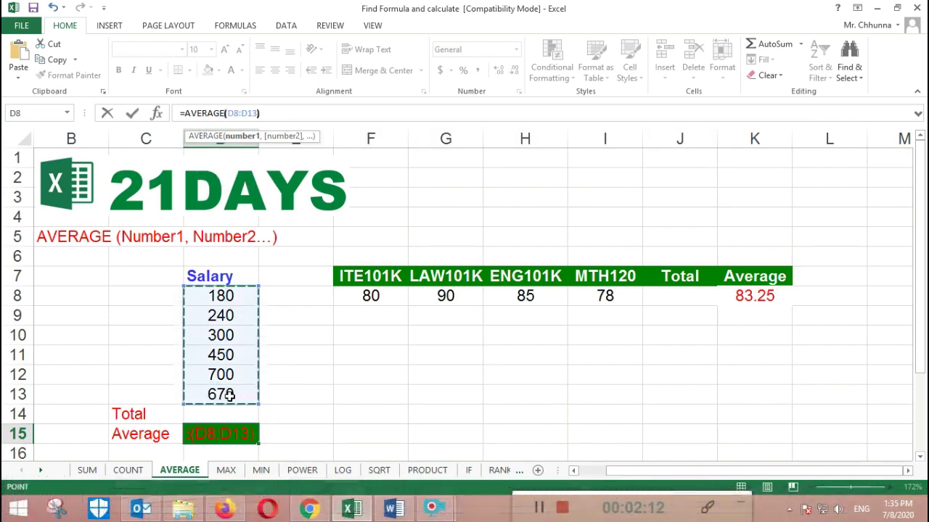
key(Return)
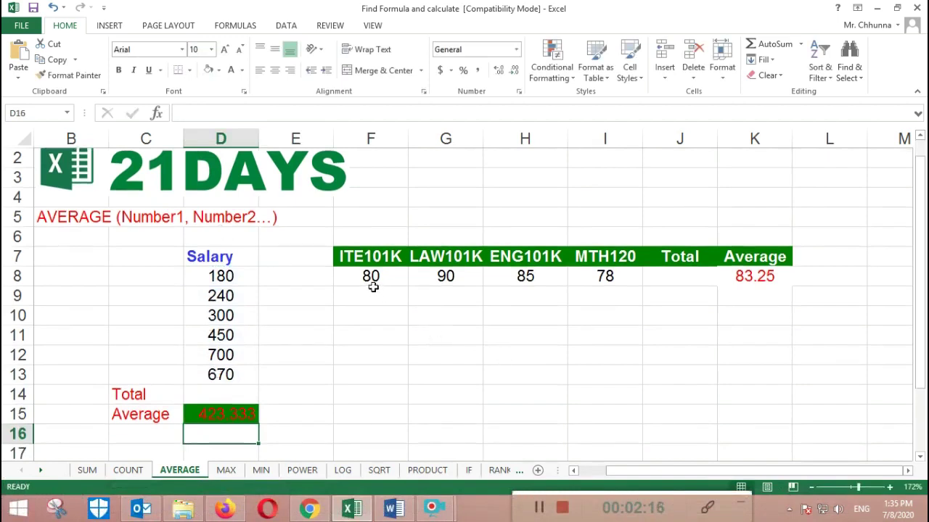
click(772, 275)
- Clear K8 and re-enter =AVERAGE(F8:I8) to average the four course marks
key(Delete)
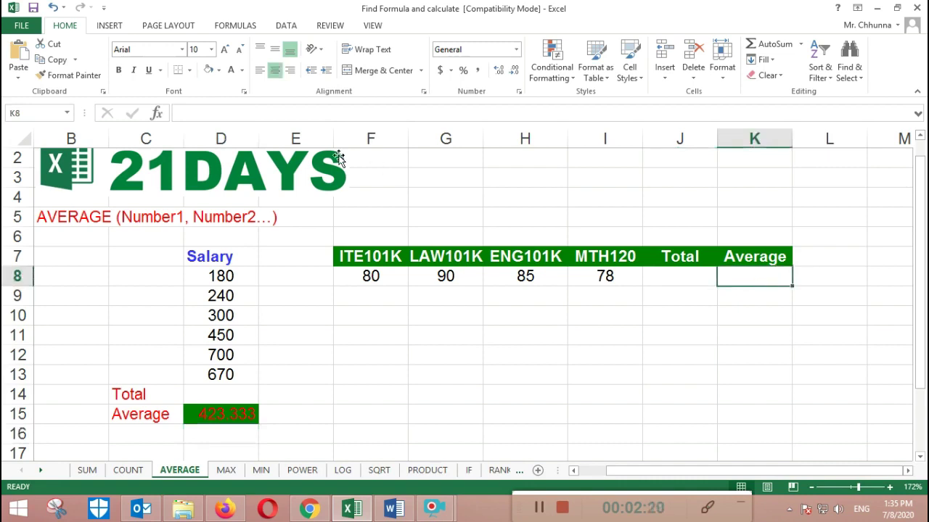
text(=va)
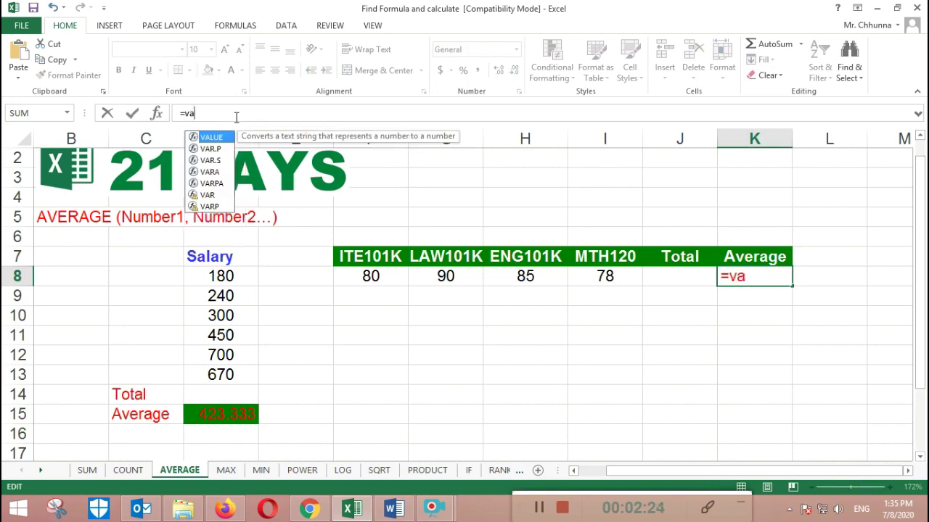
text(e)
key(BackSpace)
key(BackSpace)
text(e)
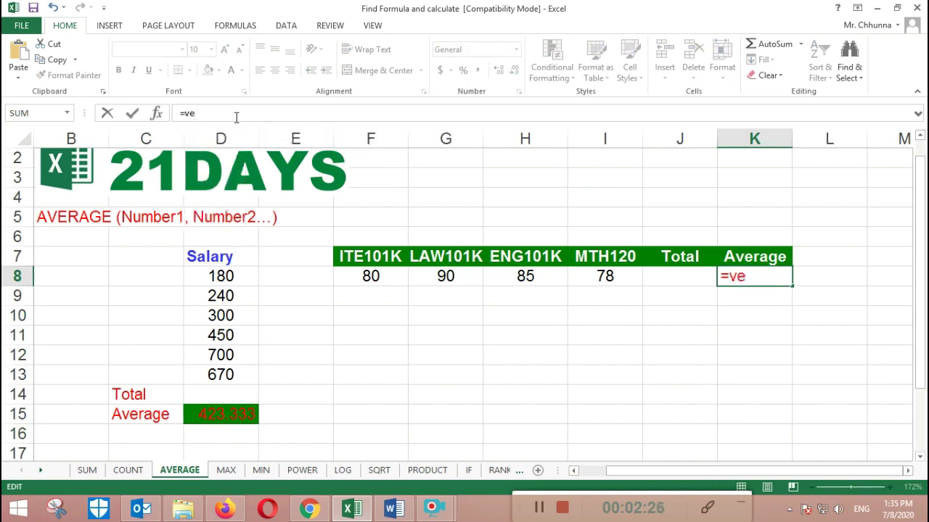
key(BackSpace)
key(BackSpace)
text(aver)
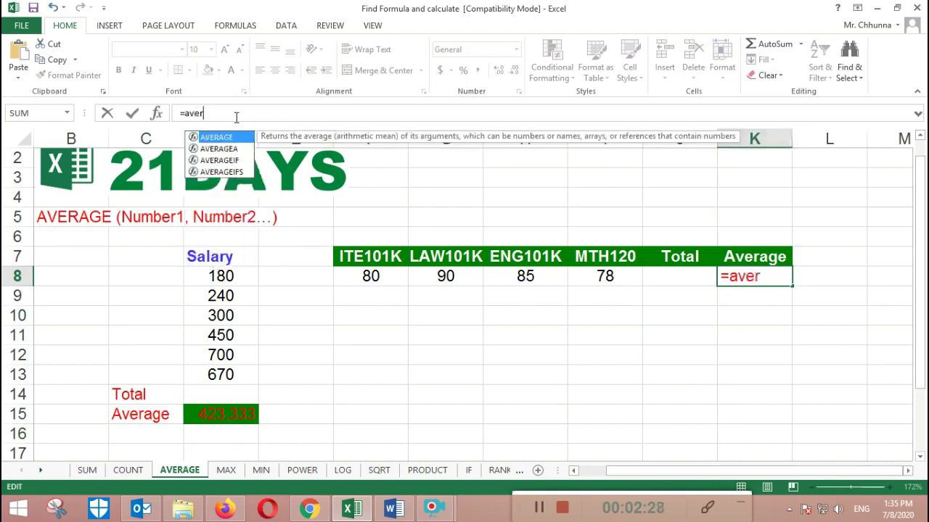
text(a)
double_click(227, 142)
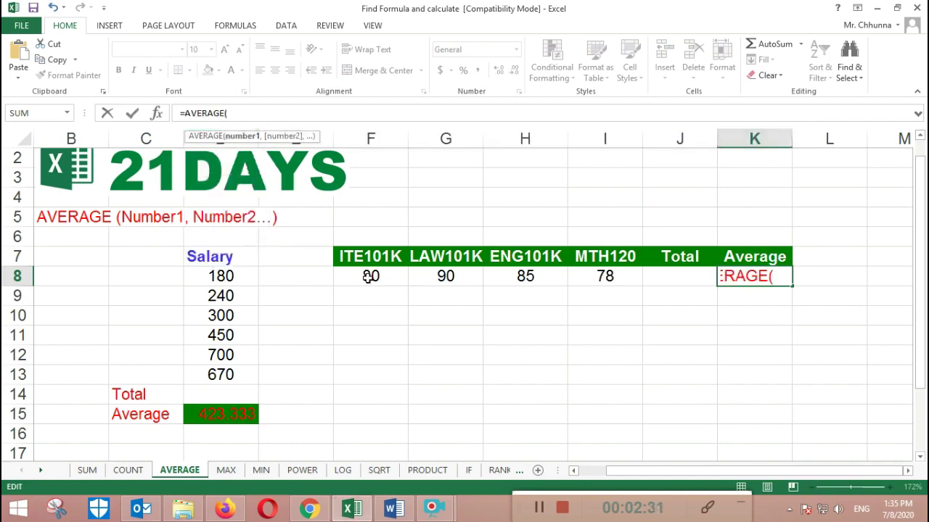
drag(367, 277, 589, 273)
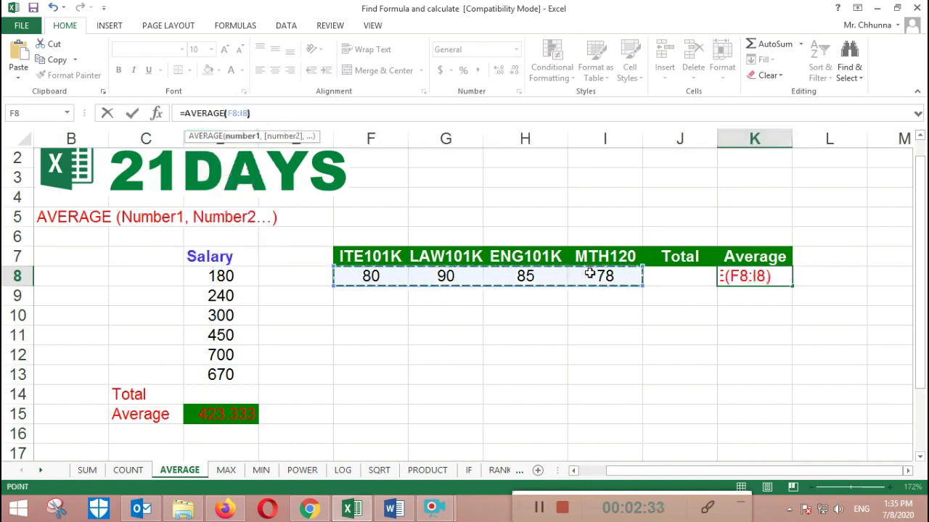
key(Return)
- Check D15's salary average formula, then delete the average from K8
click(240, 419)
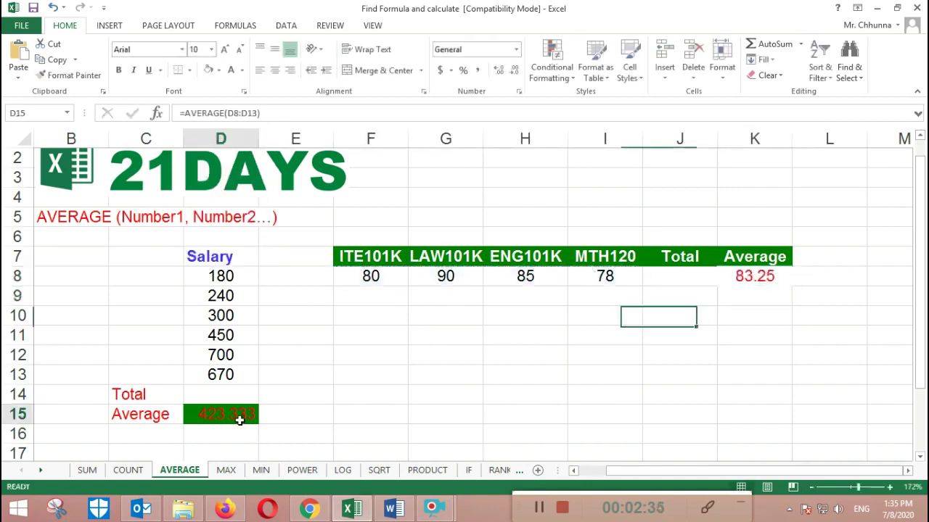
click(755, 278)
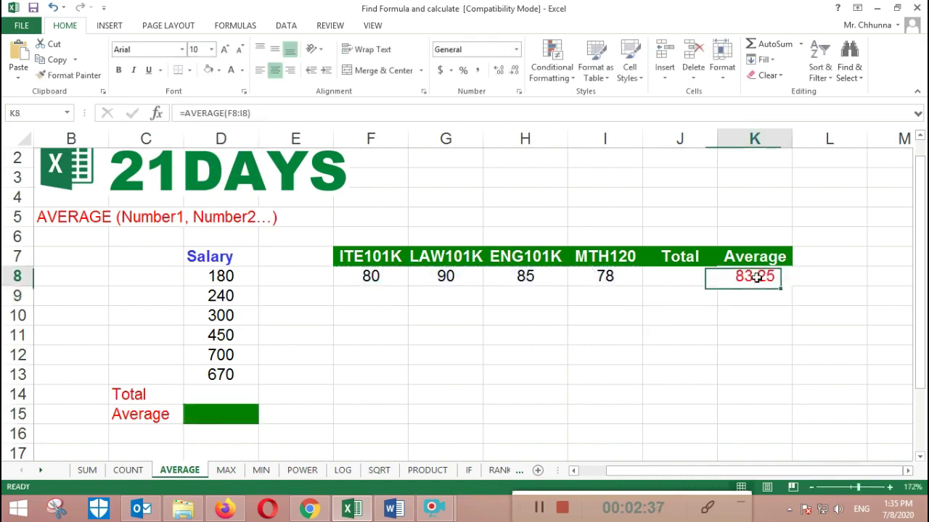
key(Delete)
click(217, 413)
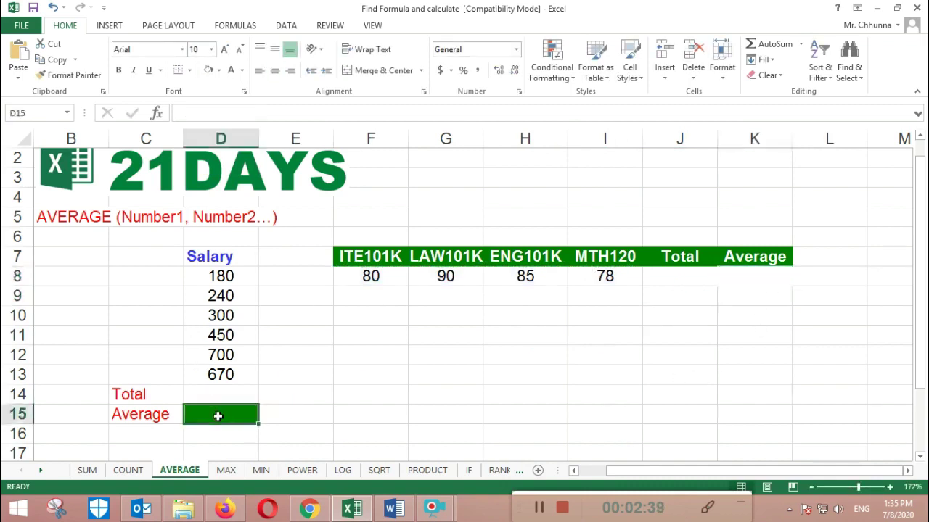
click(211, 110)
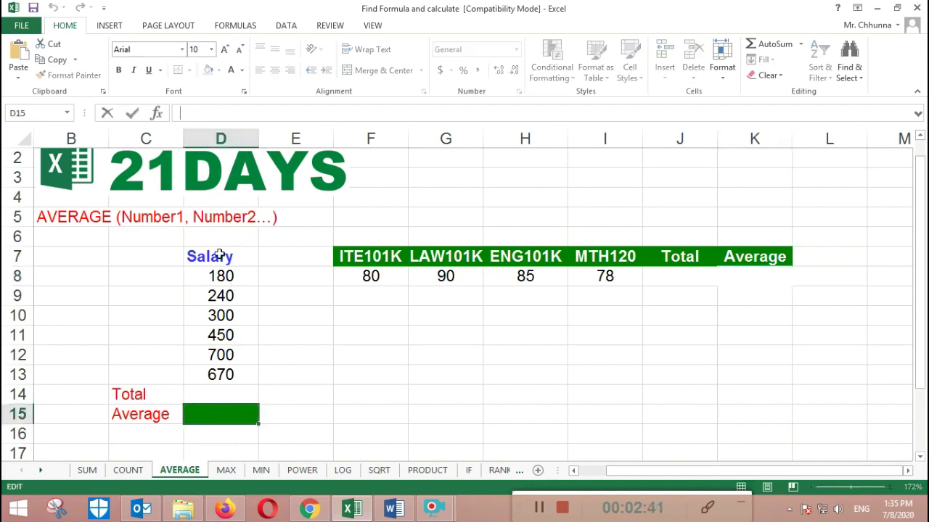
click(757, 279)
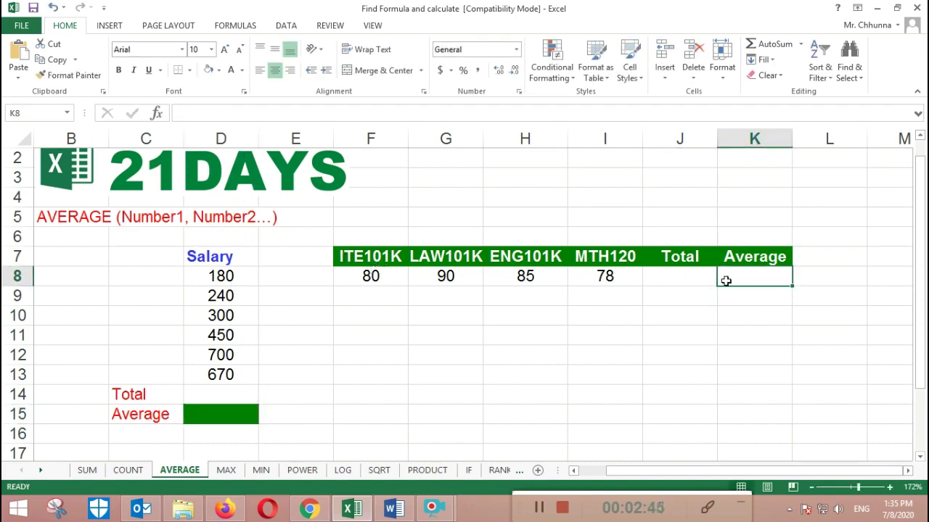
click(229, 114)
text(=)
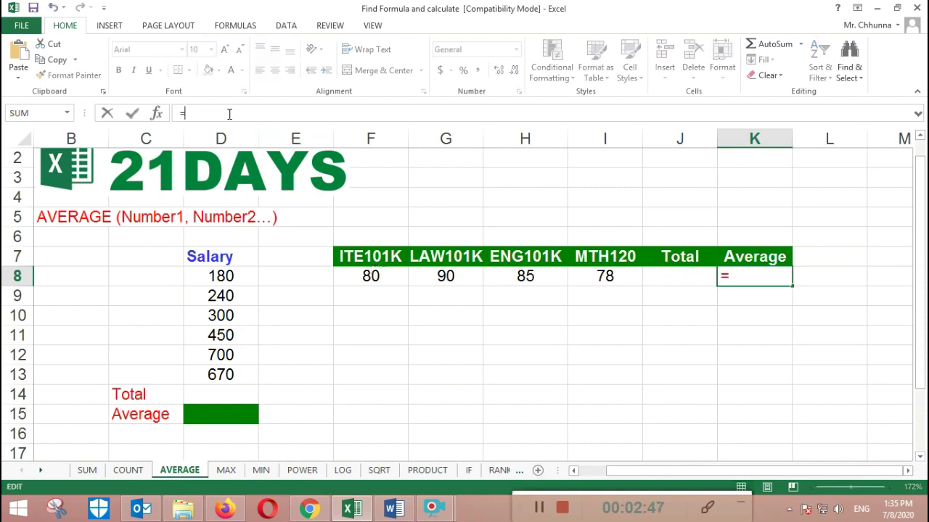
text(aver)
text(a)
key(BackSpace)
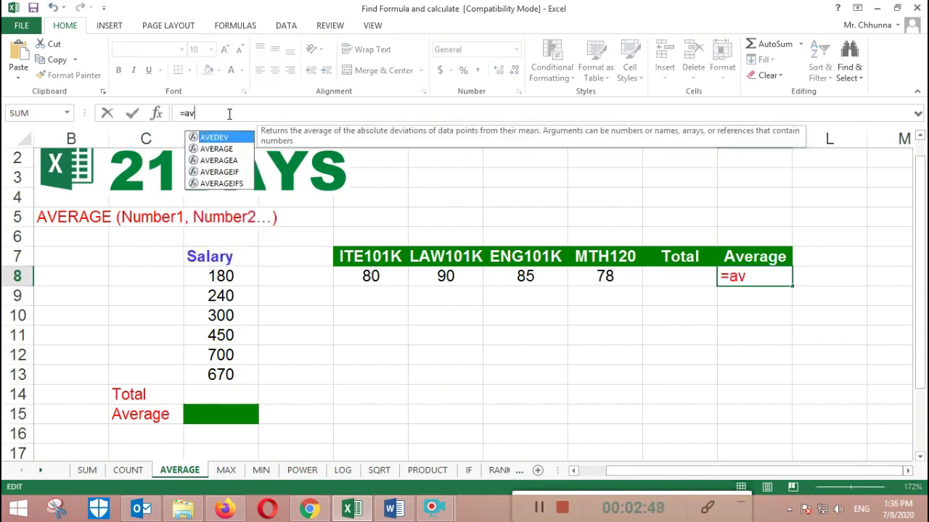
text(era)
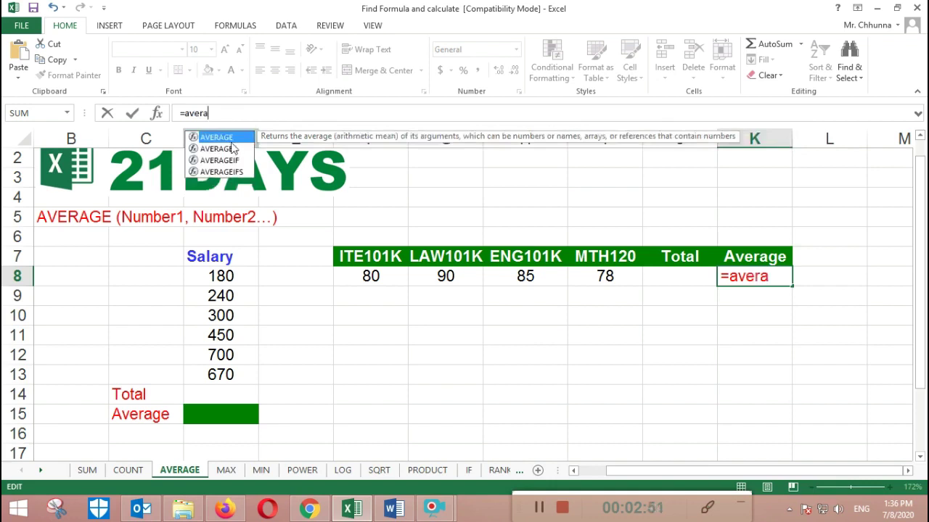
key(Tab)
drag(223, 276, 225, 375)
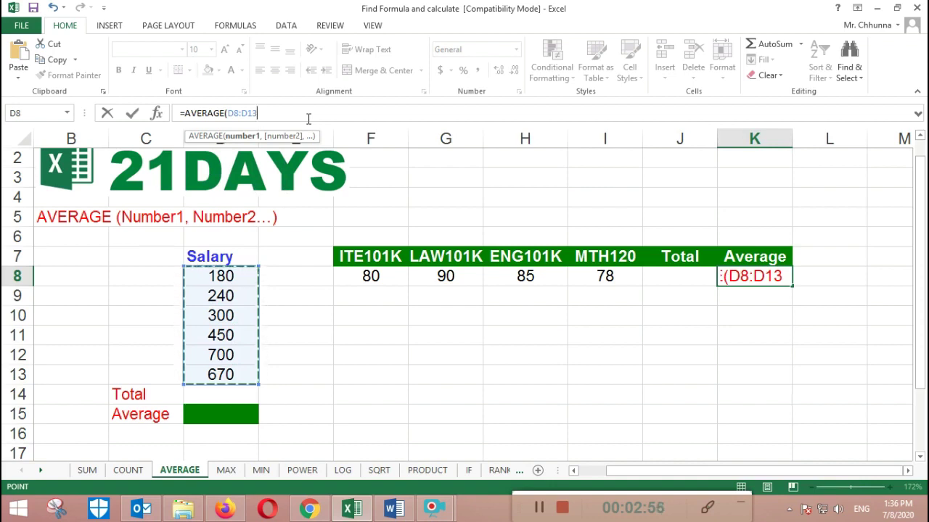
text())
key(Return)
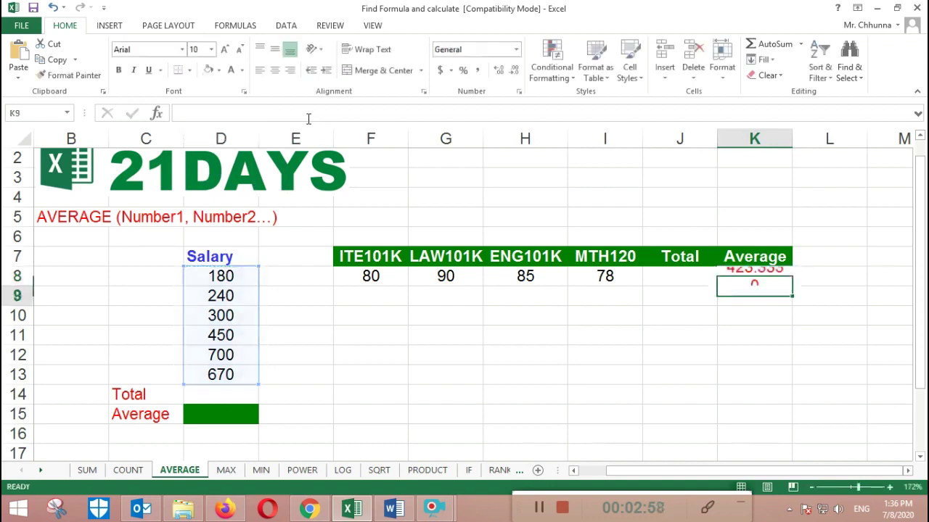
click(761, 275)
key(Delete)
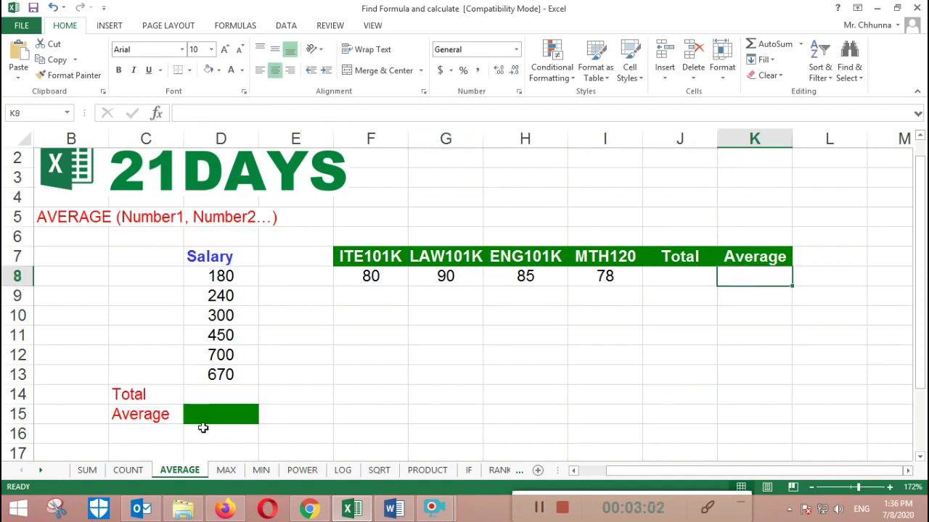
- Enter =AVERAGE(D8:D13) in D15 to get the salary average 423.333
click(201, 431)
click(206, 414)
click(242, 112)
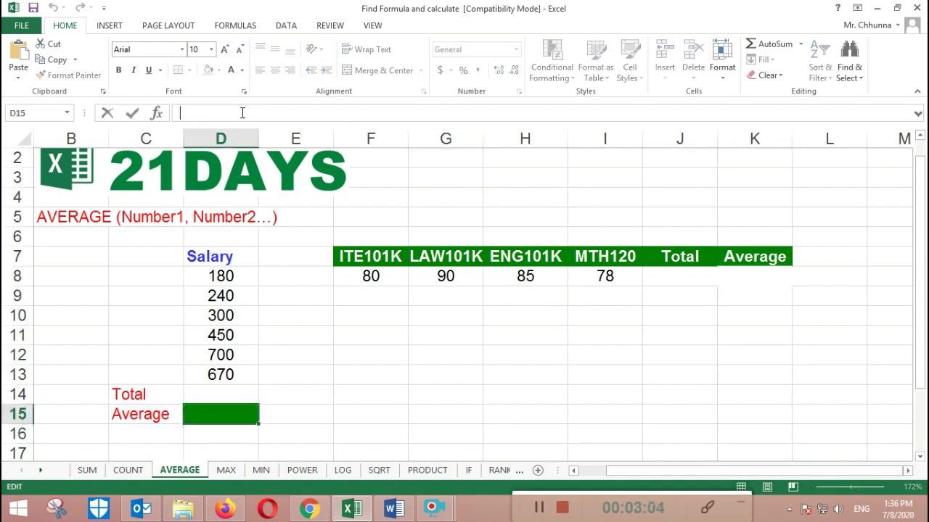
text(=aver)
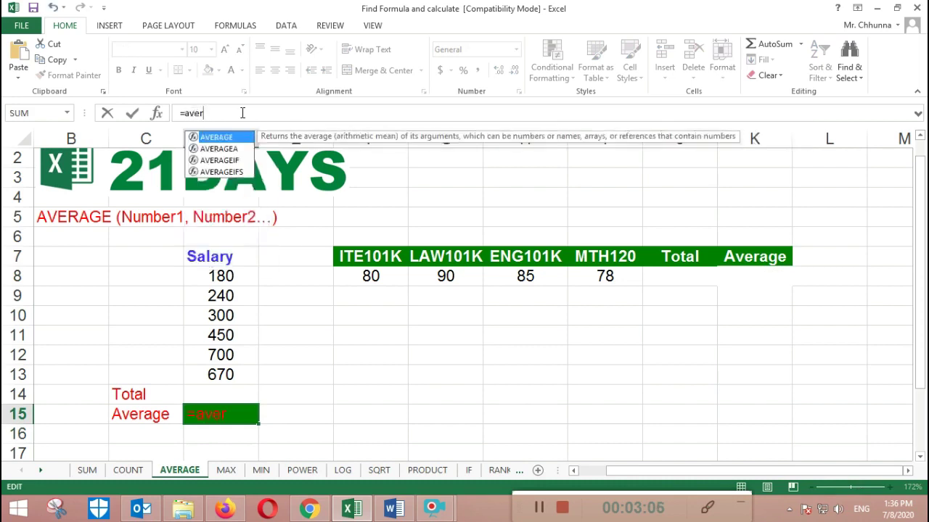
double_click(226, 142)
drag(225, 278, 232, 374)
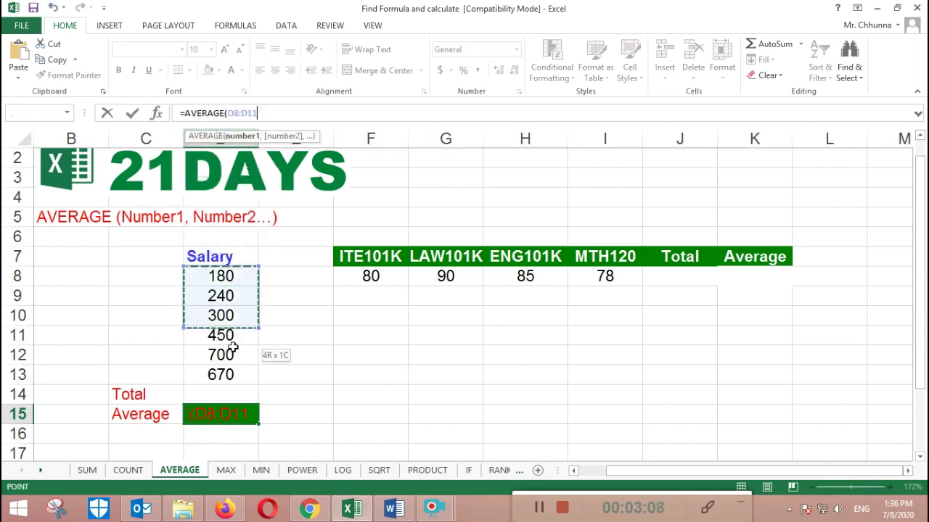
key(Return)
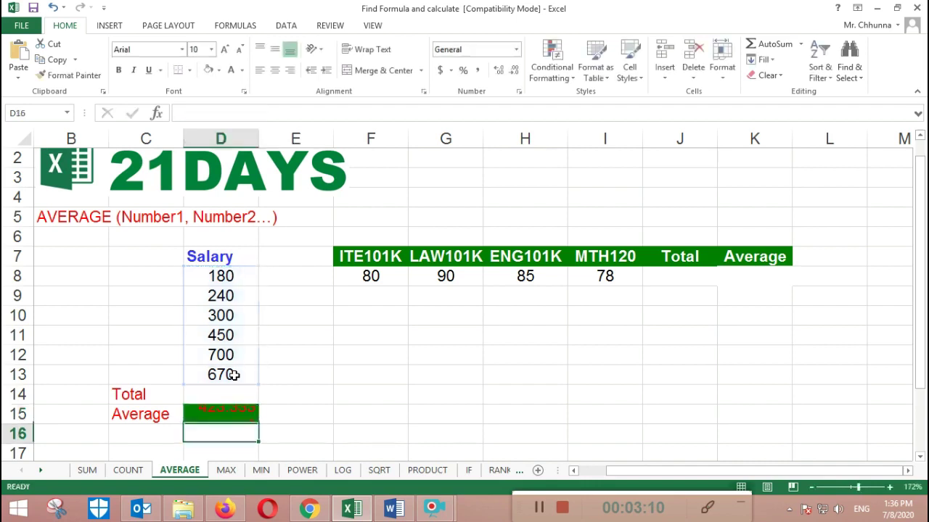
- Enter =AVERAGE(F8:I8) in K8 to average the four course marks, 83.25
click(759, 280)
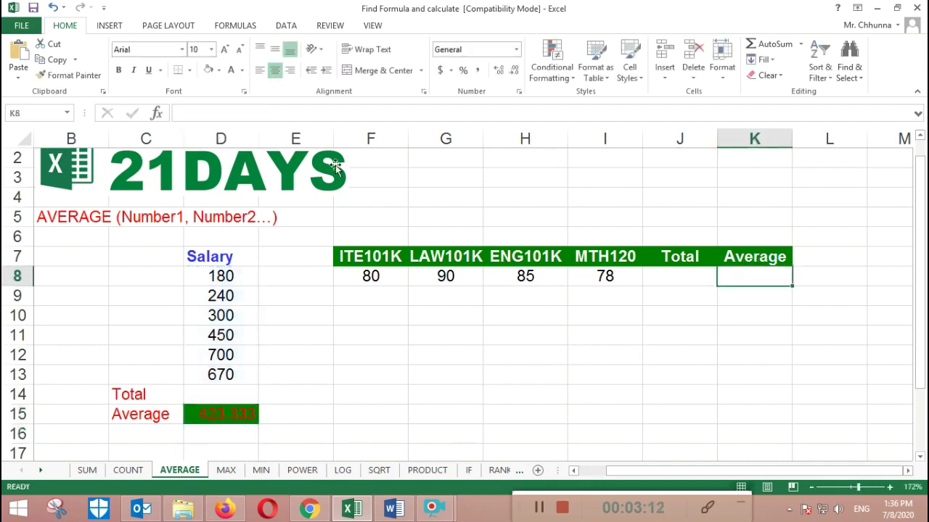
click(221, 110)
text(=)
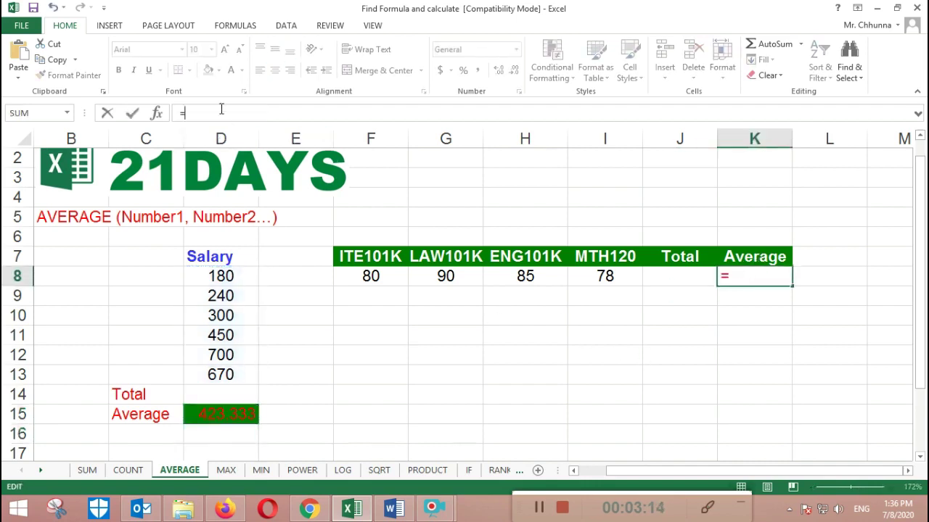
text(a)
text(very)
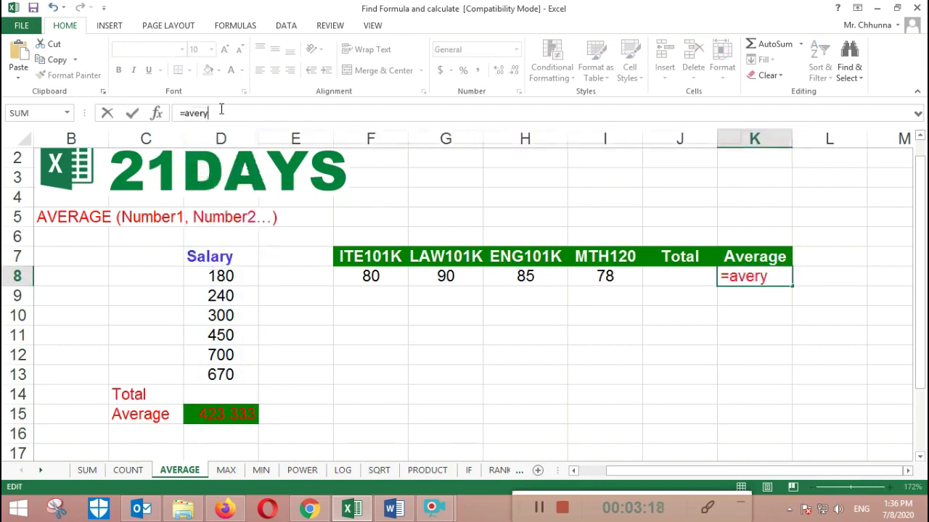
key(BackSpace)
key(Tab)
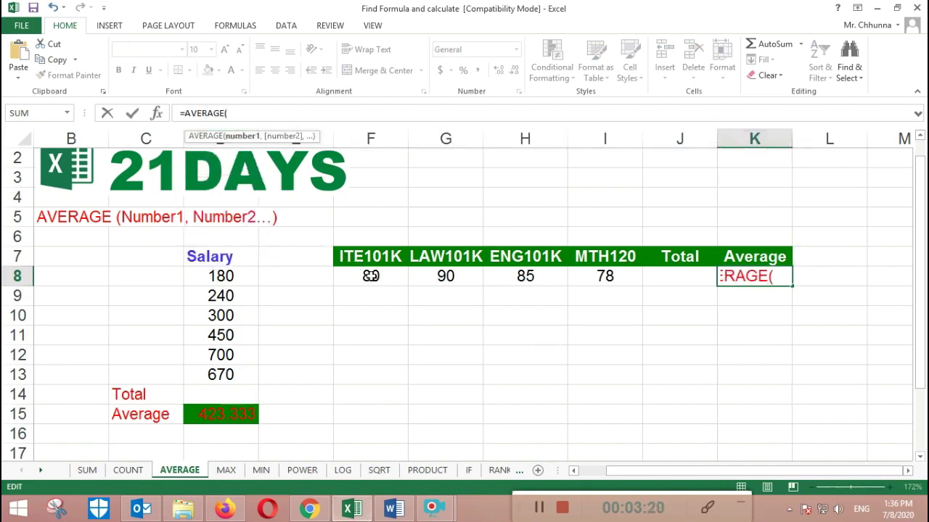
drag(368, 276, 601, 279)
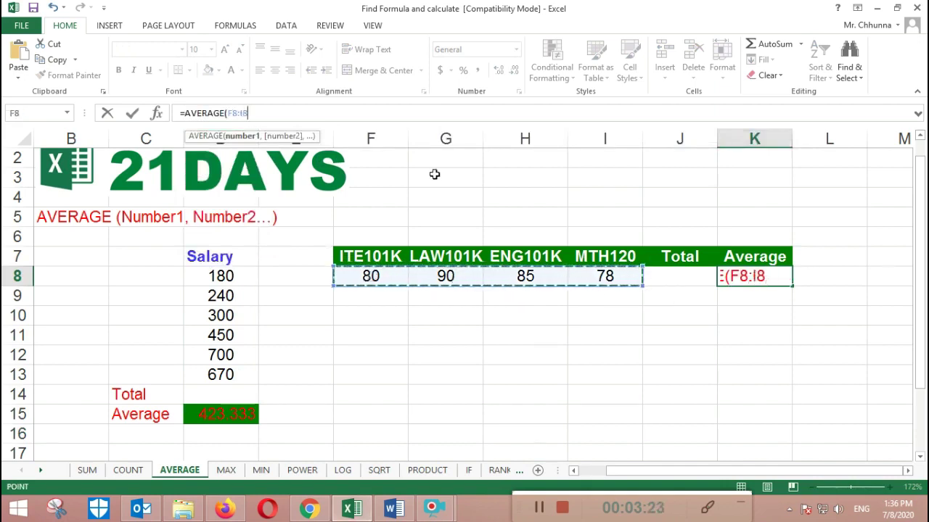
text())
key(Return)
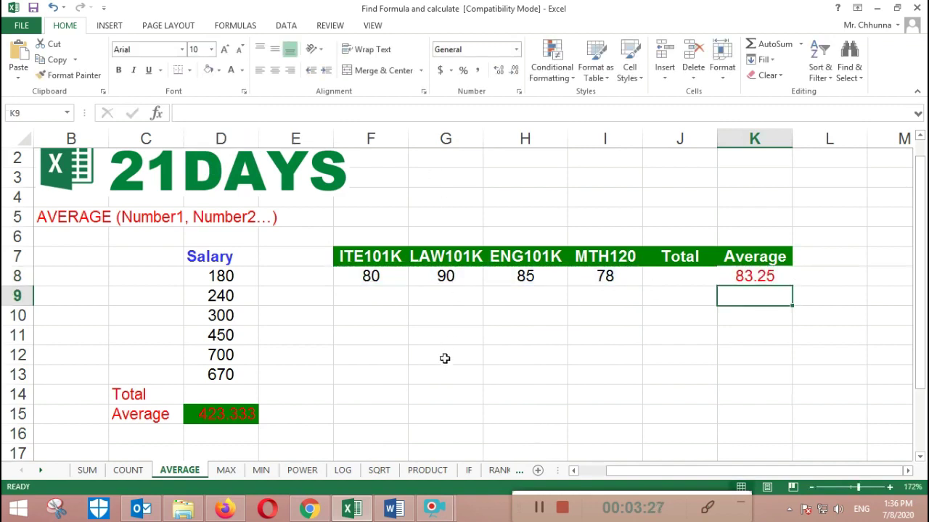
mouse_move(443, 506)
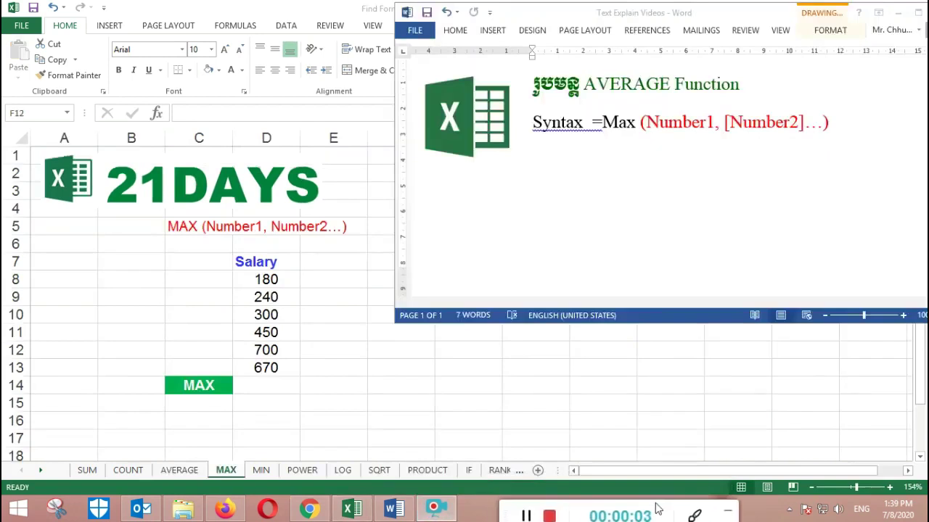
- Change the Word heading from 'AVERAGE Function' to 'Max Function'
click(549, 231)
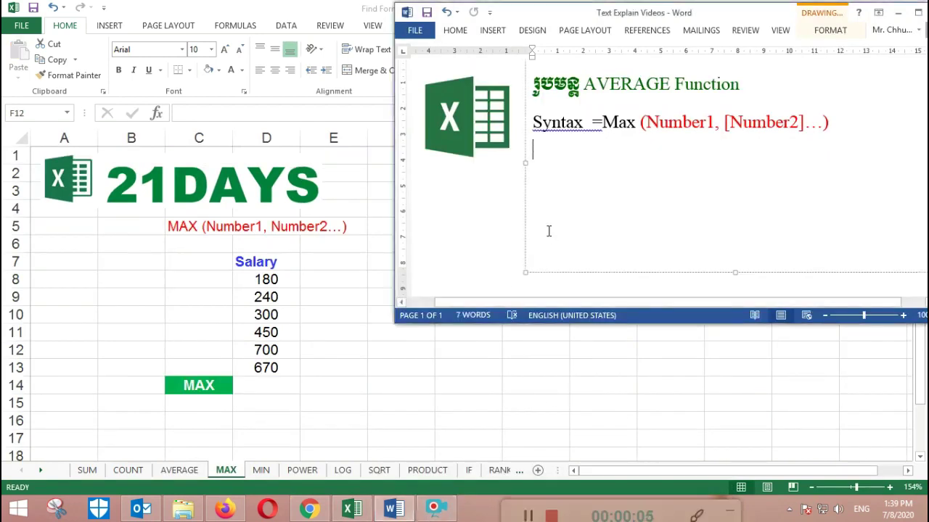
drag(677, 86, 583, 85)
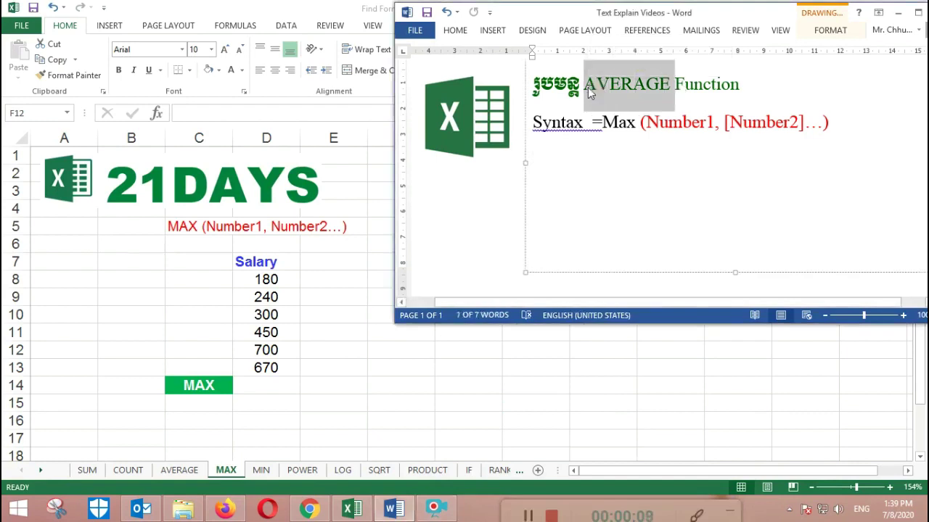
text(Max)
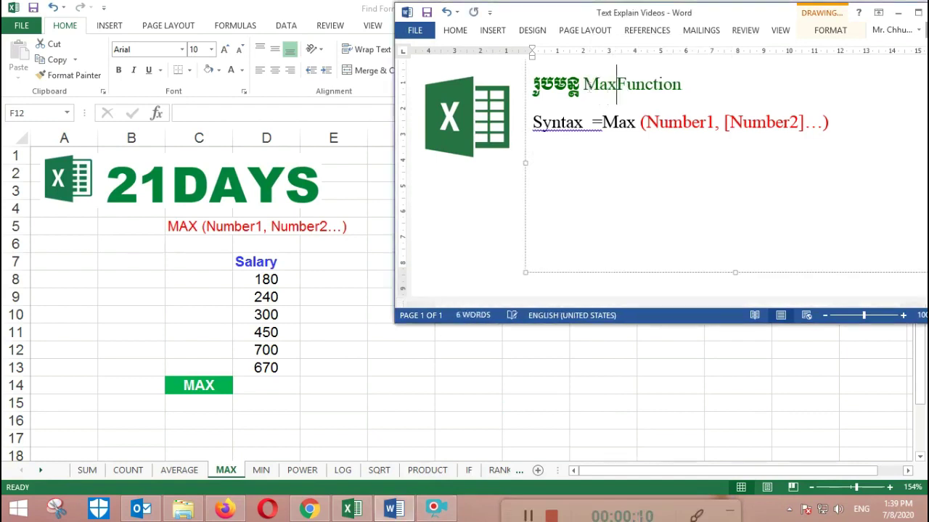
click(701, 176)
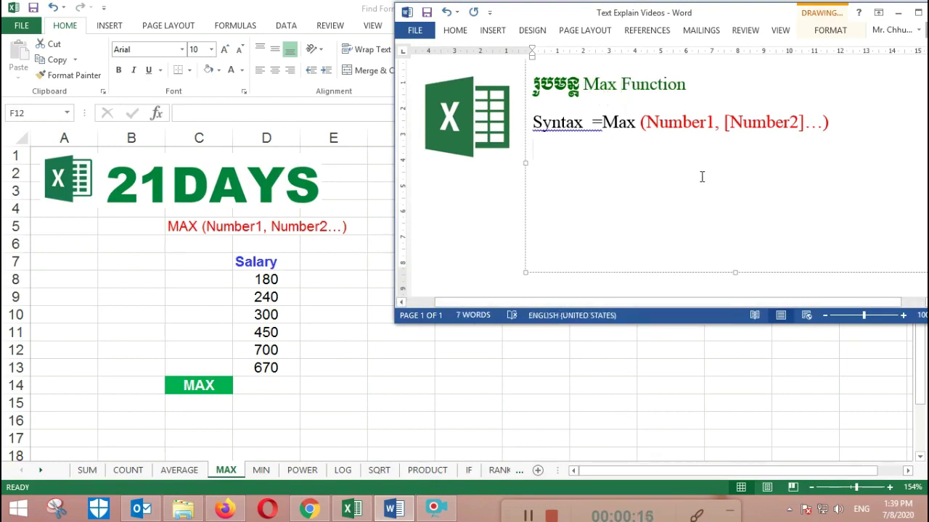
- Under Syntax, type 'The max function ignores empty cells, the logical values', correcting typos
text(T)
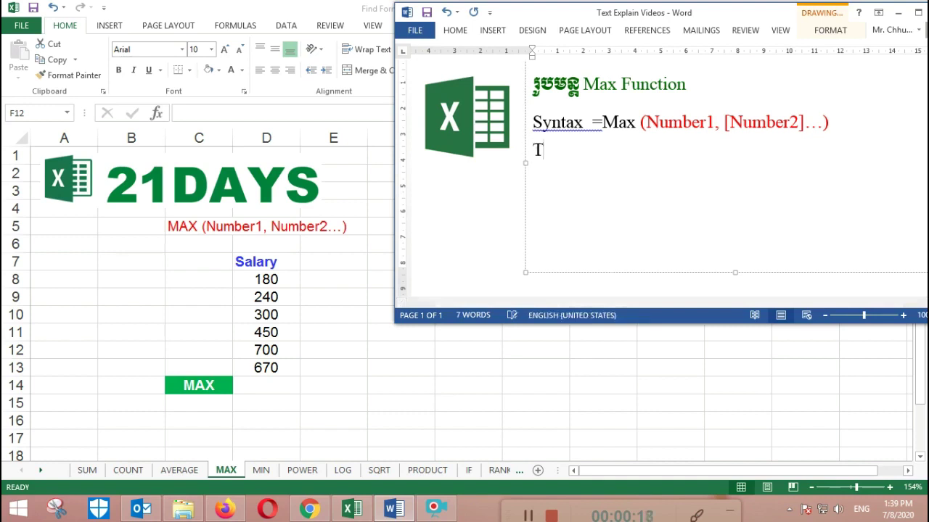
text(he ma)
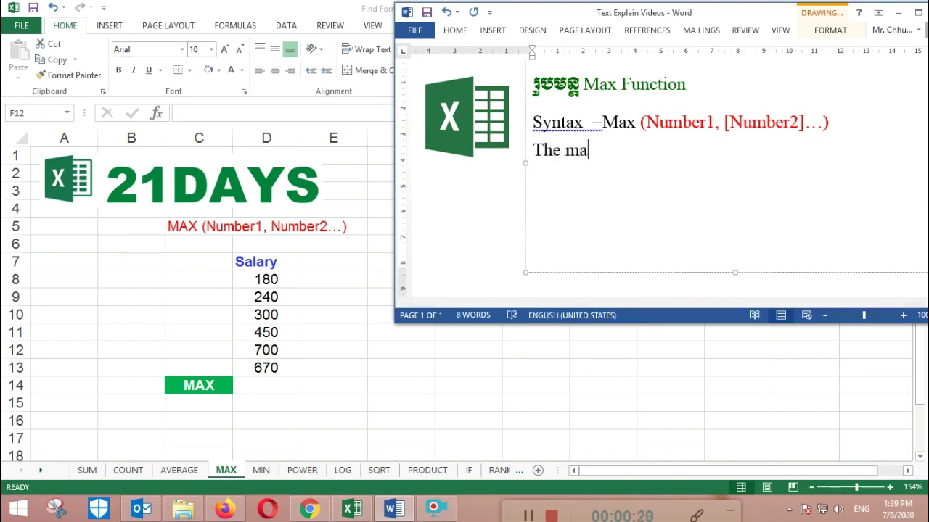
text(x fu)
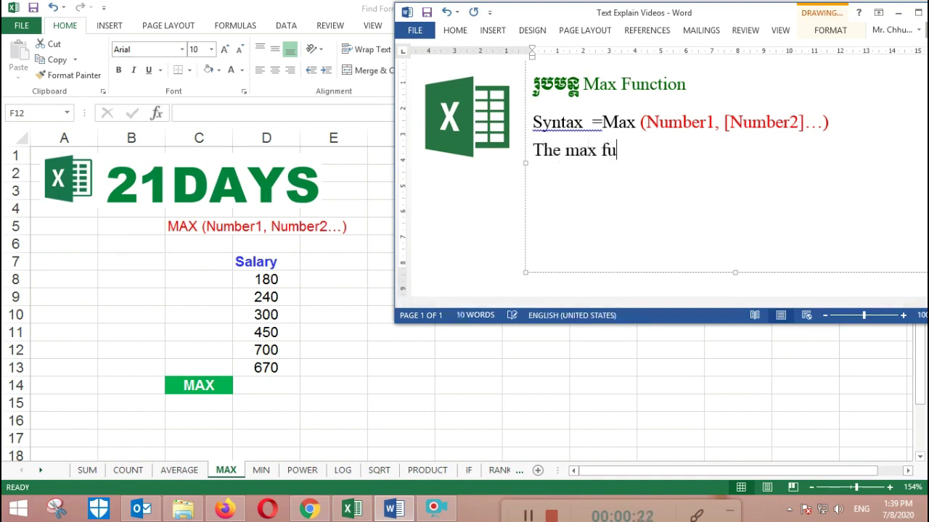
text(nction )
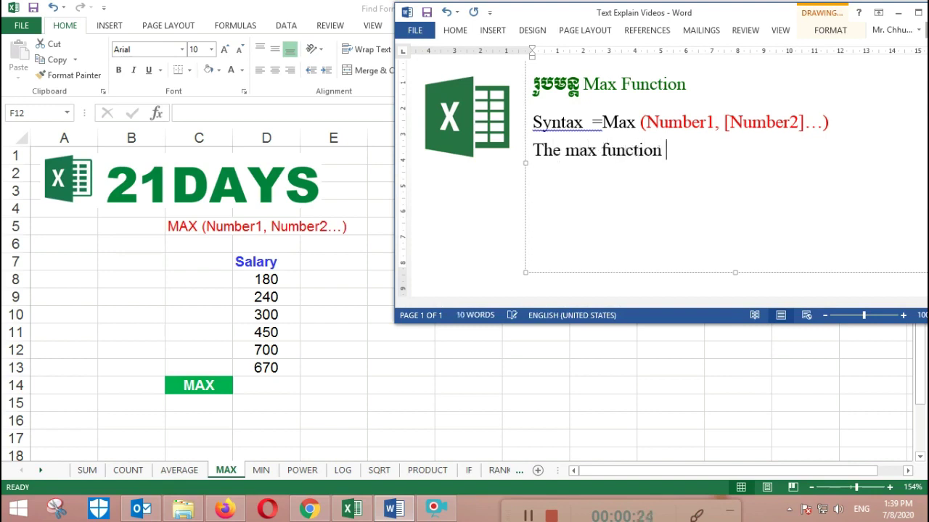
text(igo)
text(res e)
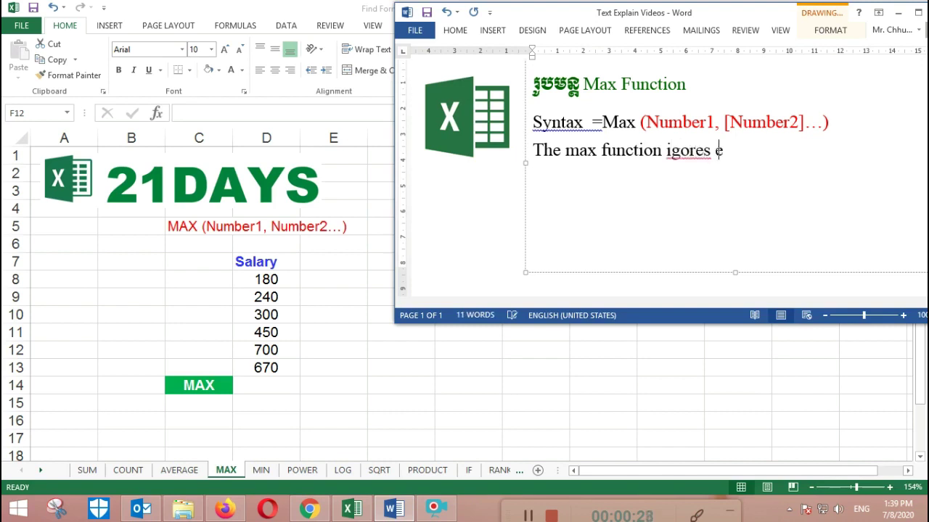
text(m)
click(678, 150)
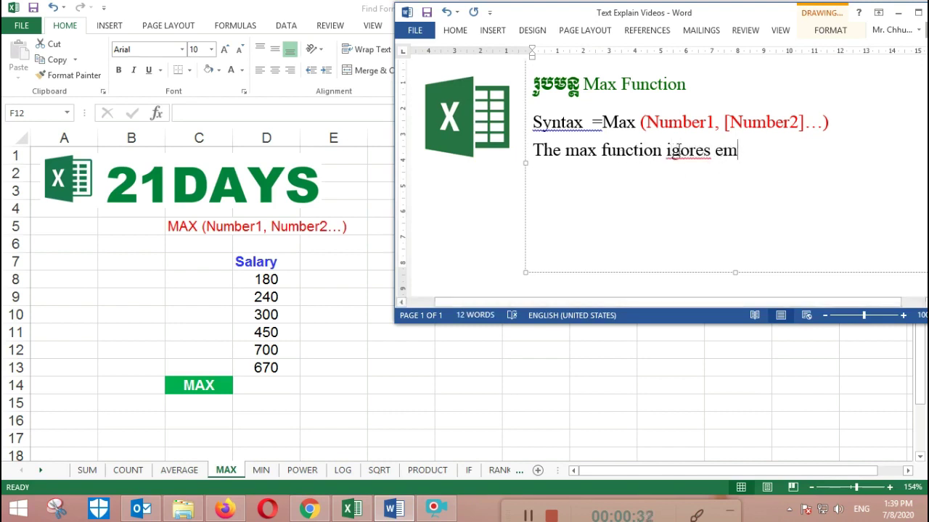
text(n)
click(768, 150)
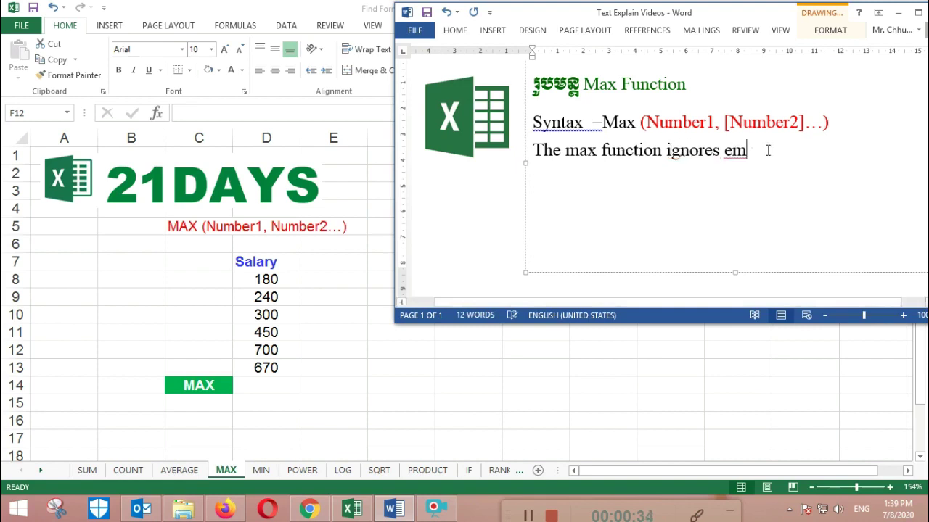
text(ty)
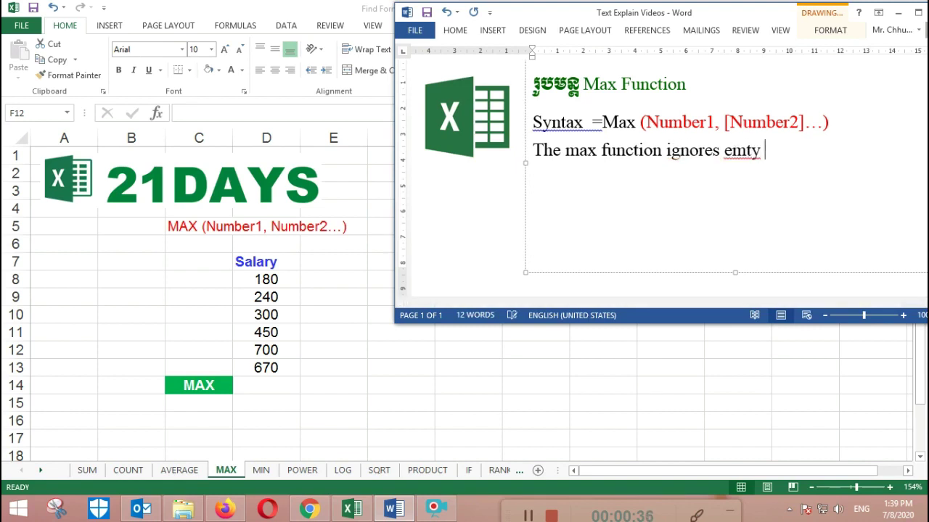
key(BackSpace)
key(BackSpace)
key(BackSpace)
key(BackSpace)
text(mp)
text(ty cell)
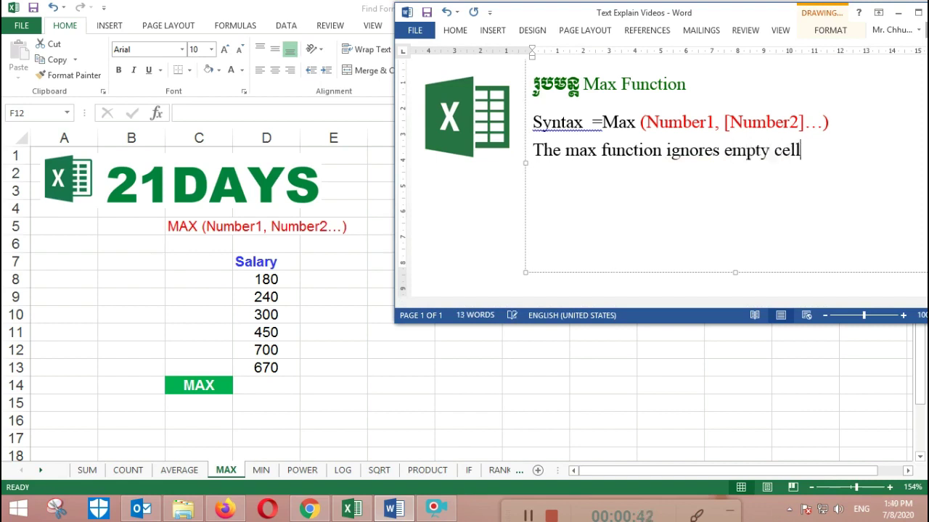
text(s, th)
text(e lgo)
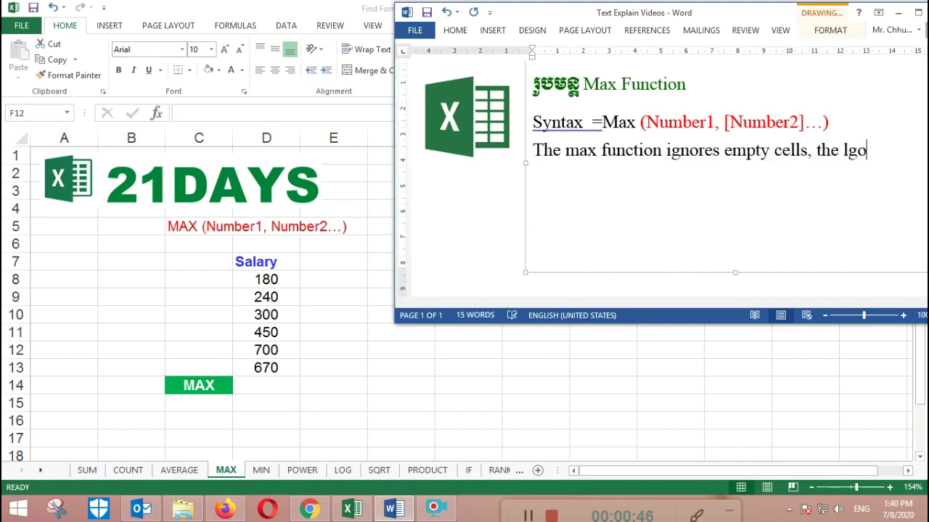
key(BackSpace)
key(BackSpace)
text(ogica)
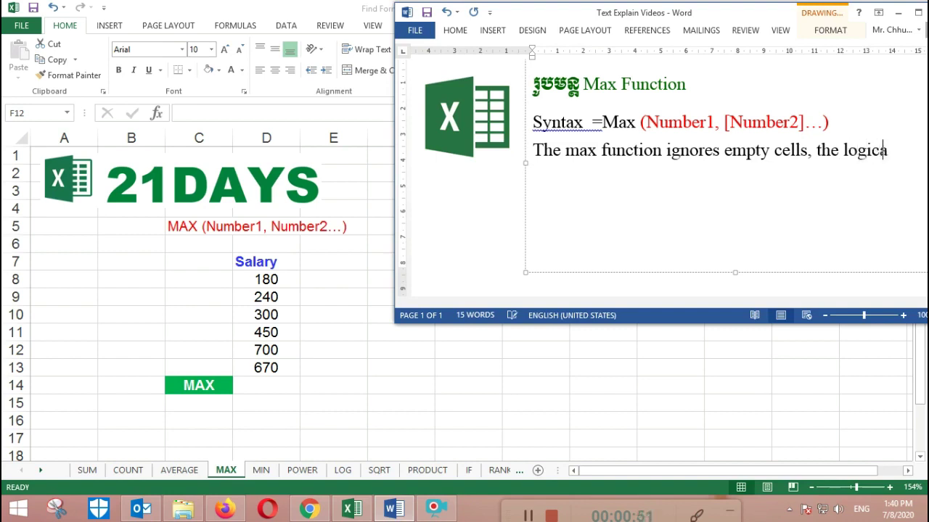
text(l val)
text(ue)
text(s)
key(Return)
key(Return)
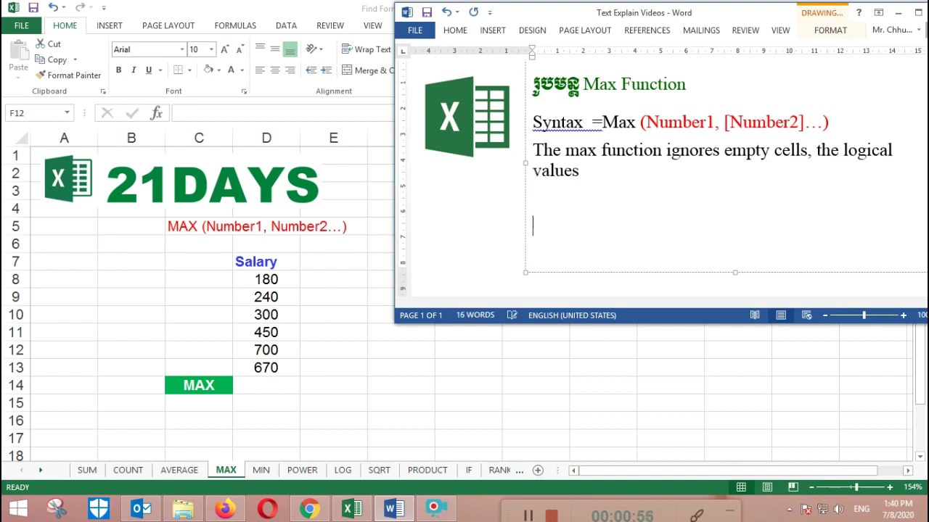
key(BackSpace)
- Finish the sentence with 'TRUE and FALSE and text values'
key(BackSpace)
text(TR)
text(U)
key(BackSpace)
text(RU)
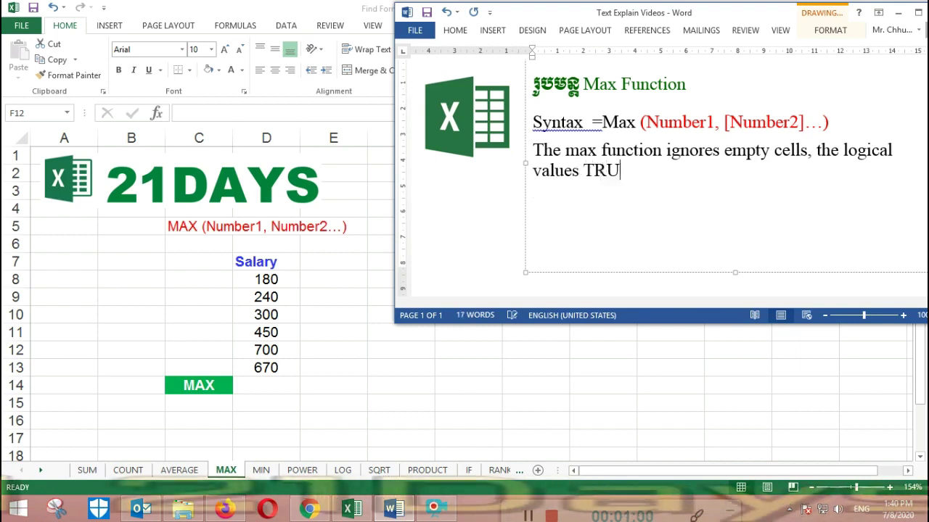
text(E and )
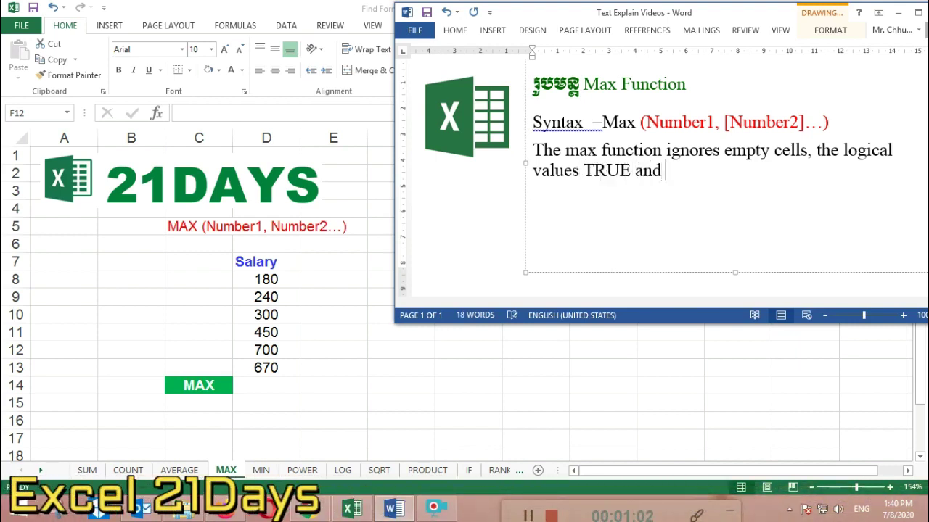
text(FAL)
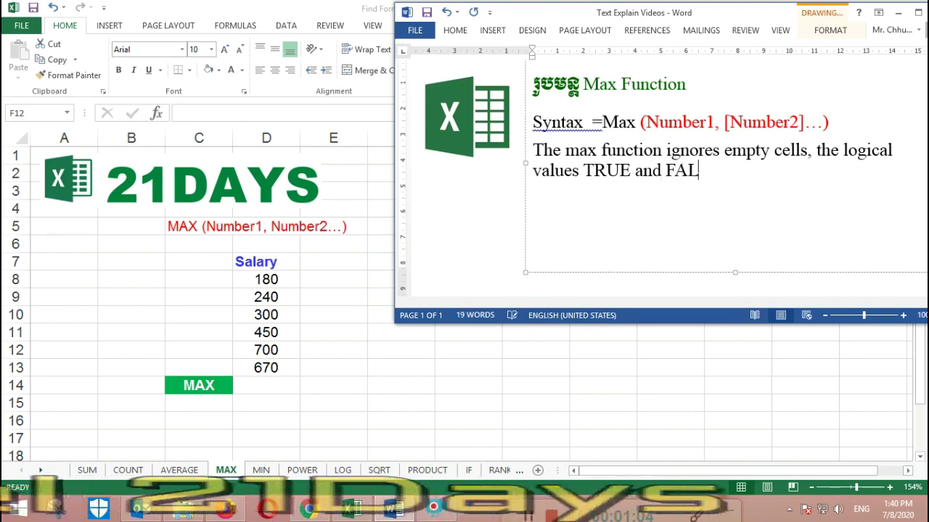
text(SE)
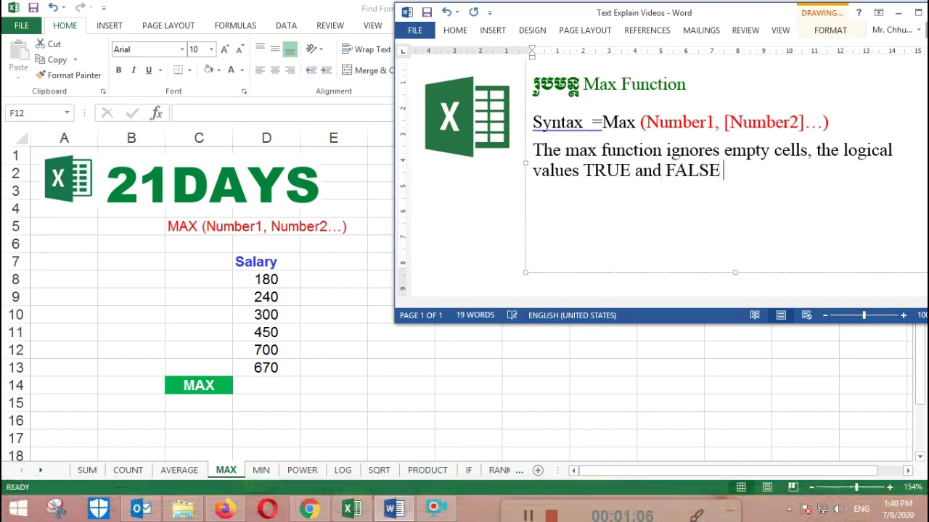
text( and te)
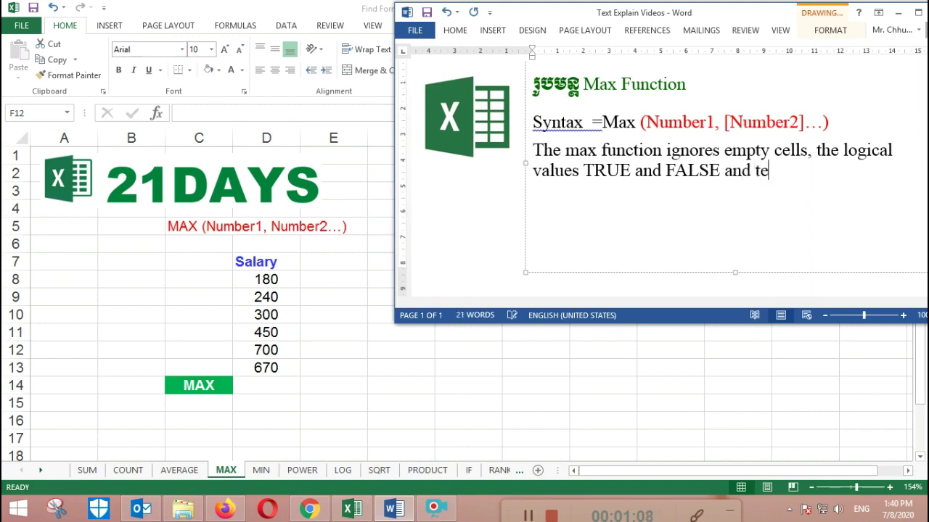
text(c)
key(BackSpace)
text(xt v)
text(alu)
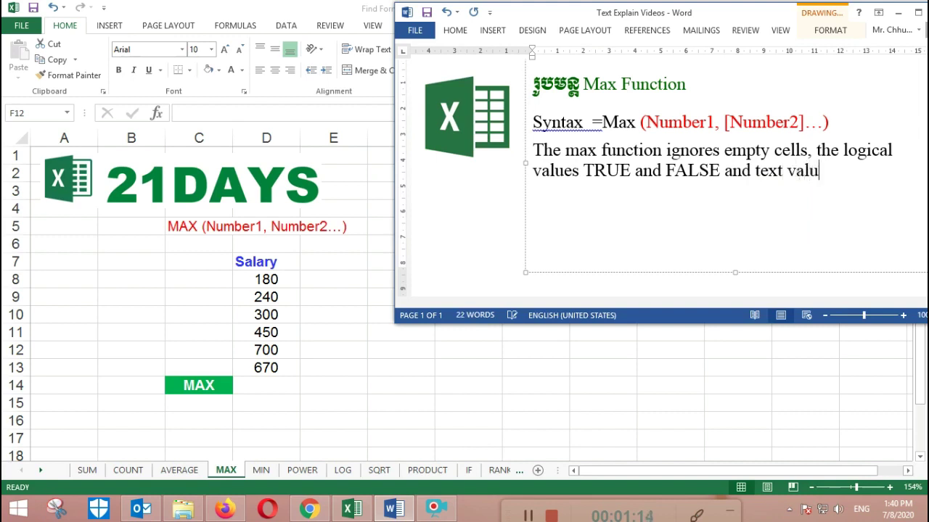
text(es.)
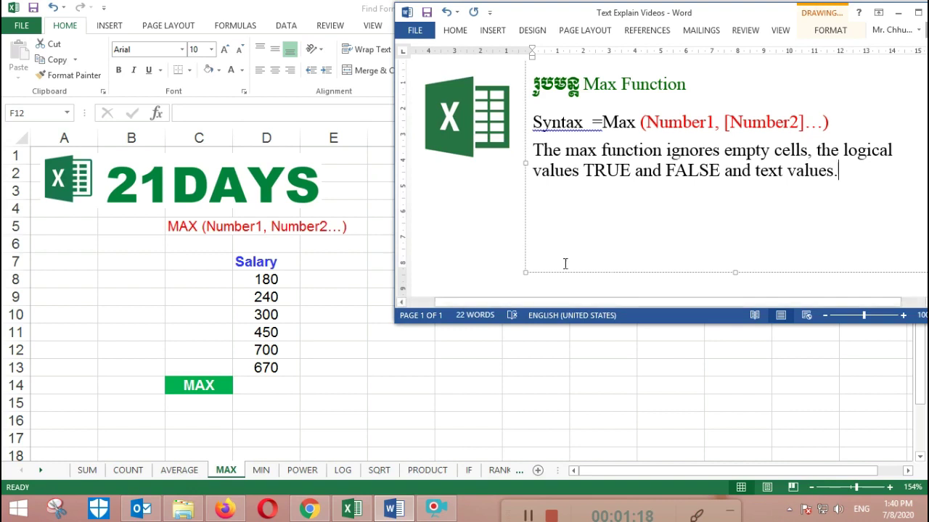
- Enter =MAX(D8:D13) in D14 to return the highest salary, 700
click(262, 388)
click(262, 388)
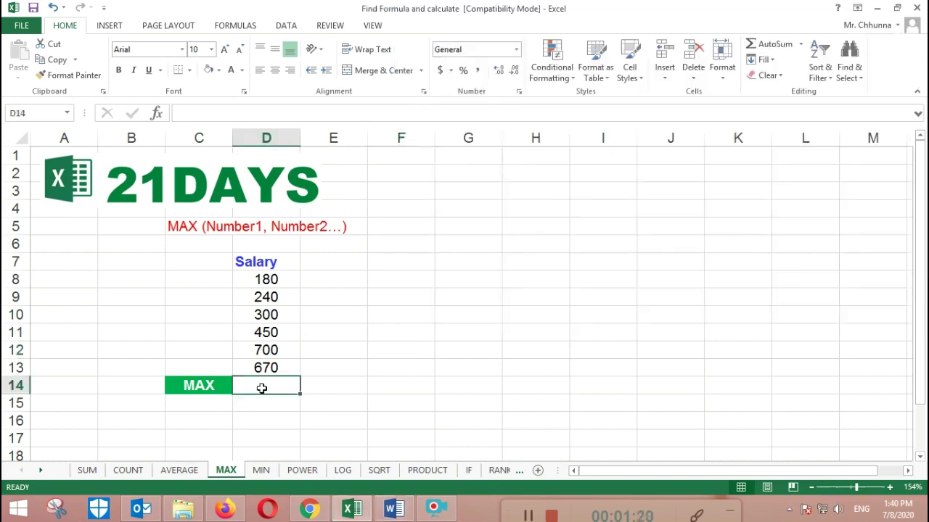
click(238, 113)
text(=)
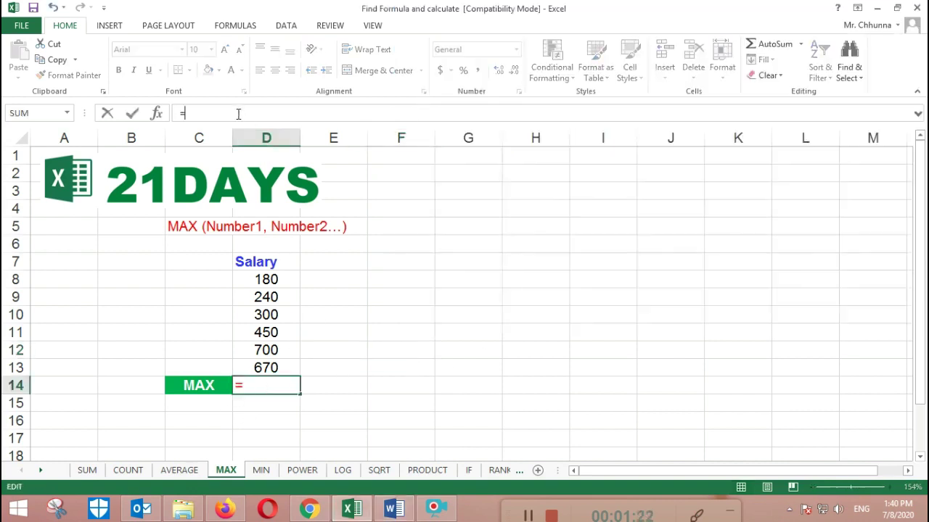
text(max)
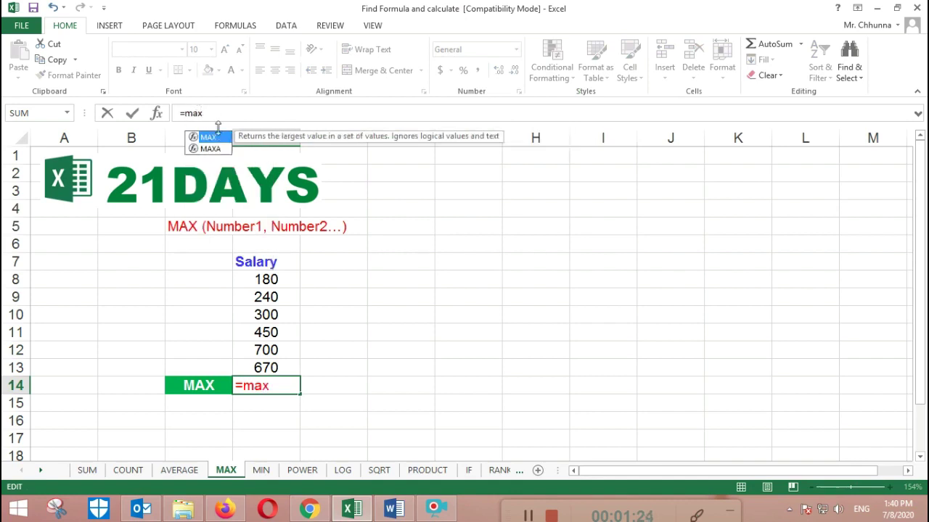
double_click(208, 137)
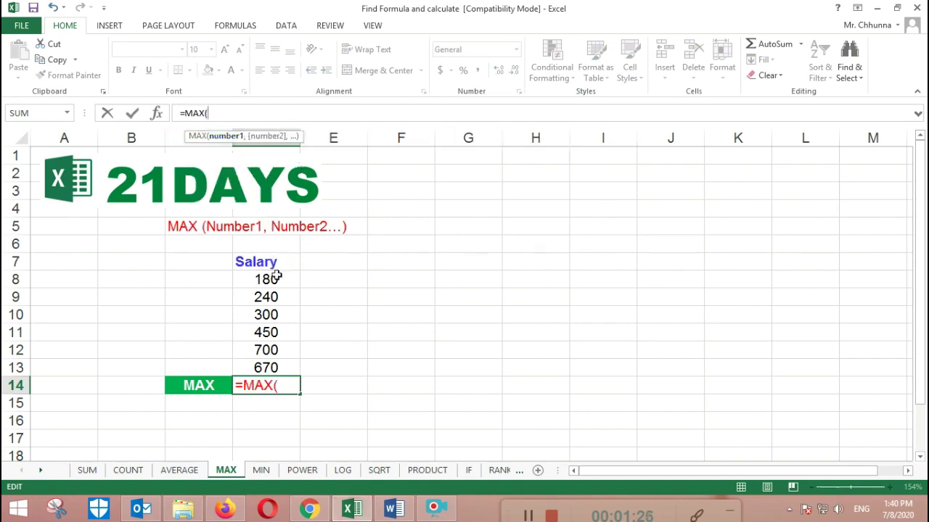
drag(274, 279, 269, 366)
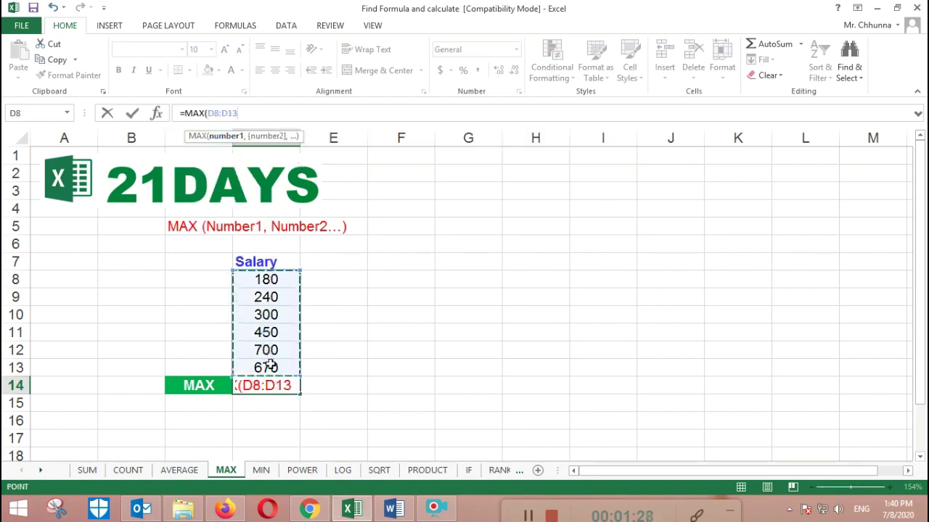
text())
key(Return)
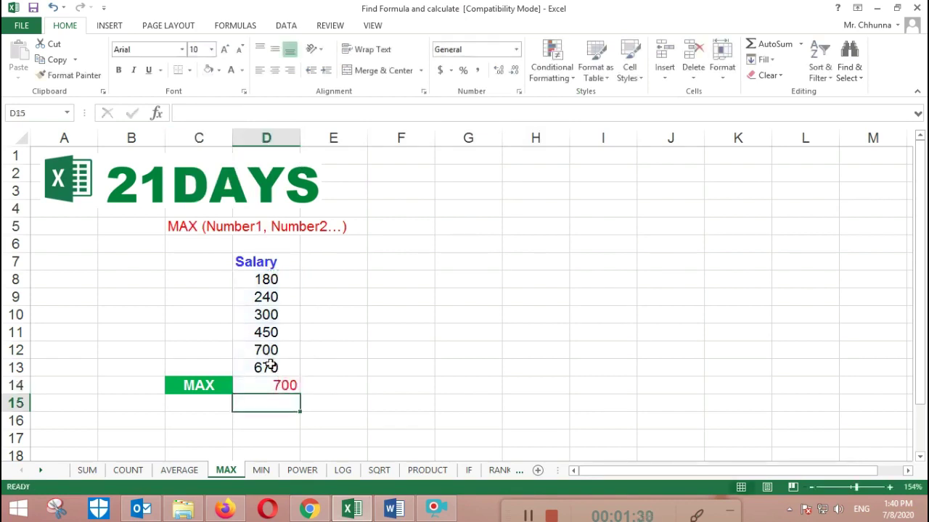
click(285, 385)
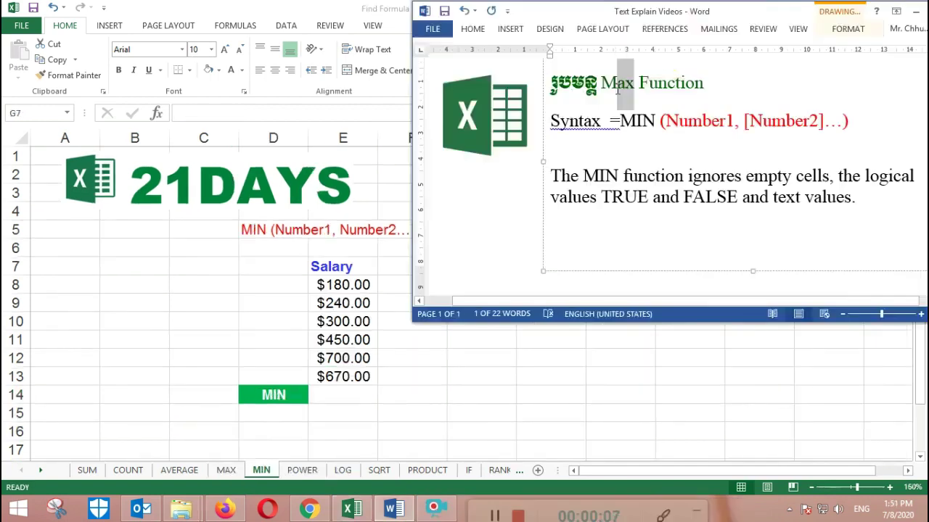
- Retitle the Word note to MIN Function
text(MIN)
click(627, 144)
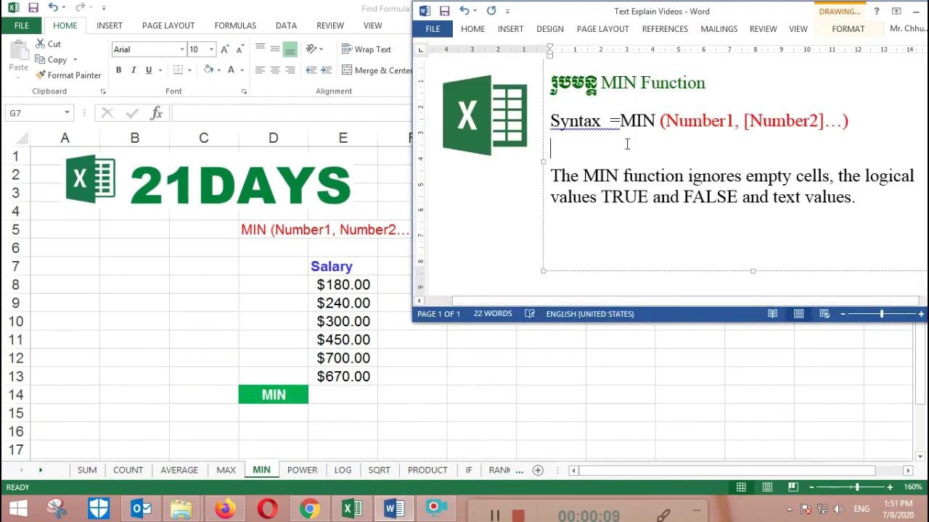
text(Z.)
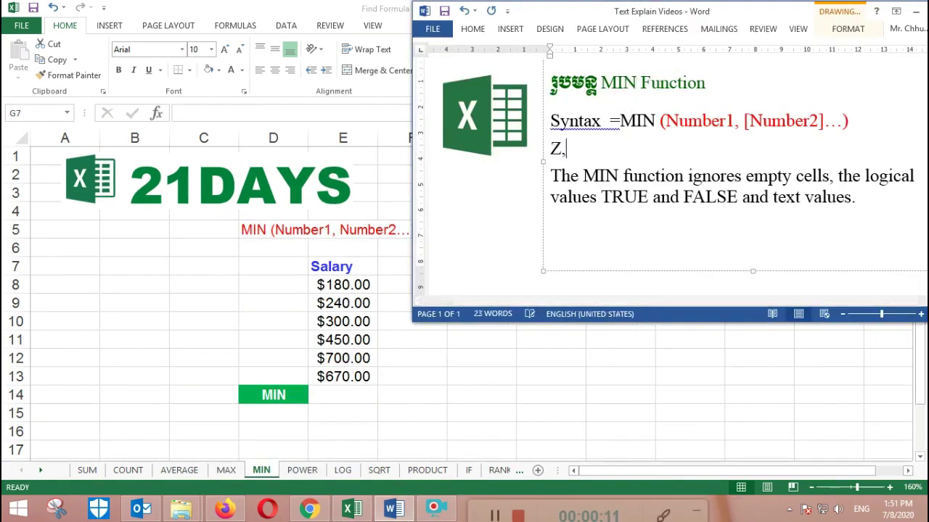
key(BackSpace)
key(BackSpace)
- Below Syntax, type 'MIN Function returns the smallest numeric value in a range of values'
text(MI)
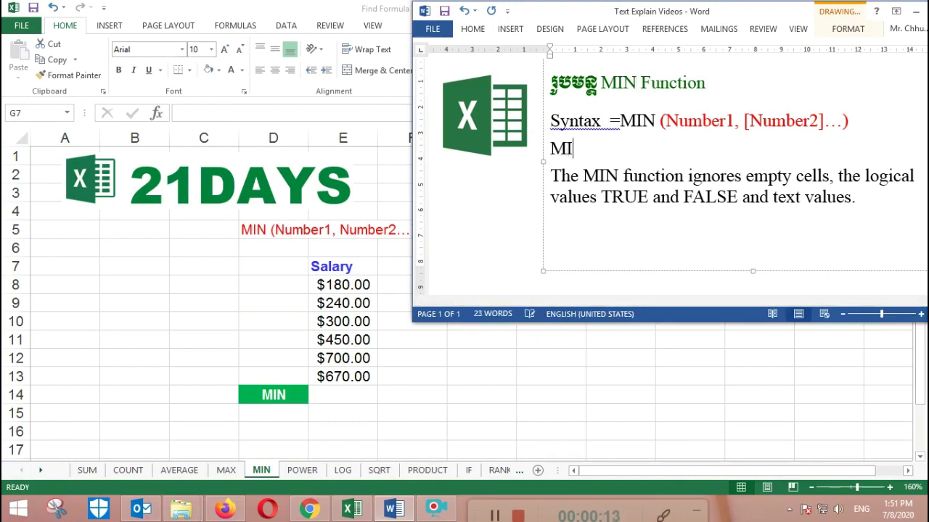
text(N Func)
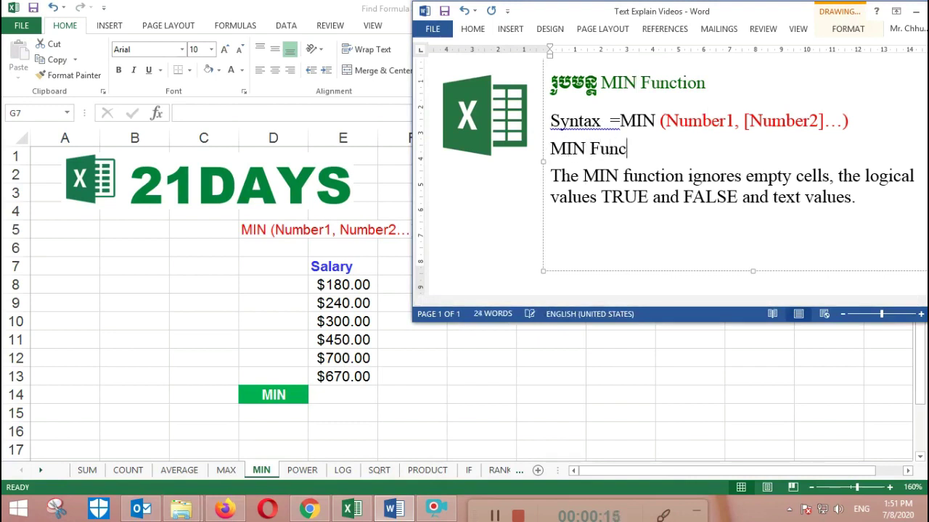
text(tion)
text( retur)
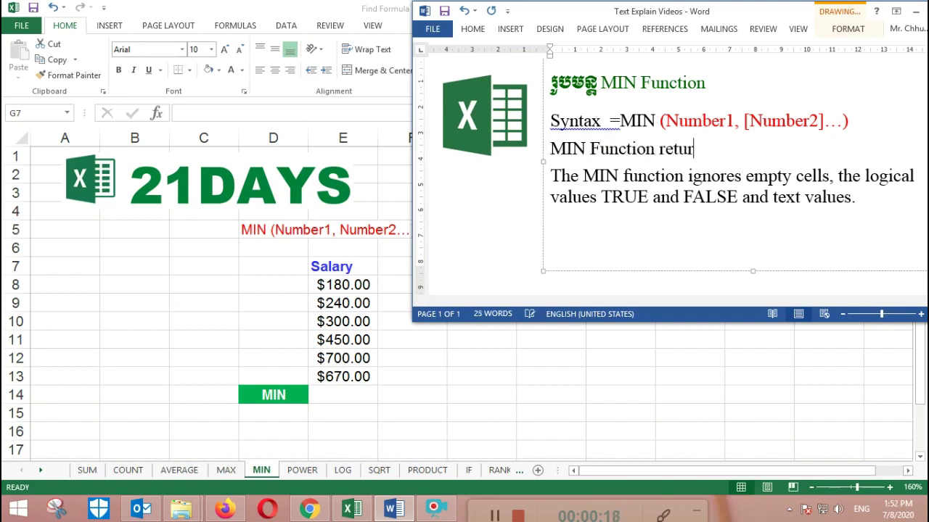
text(ns t)
text(he )
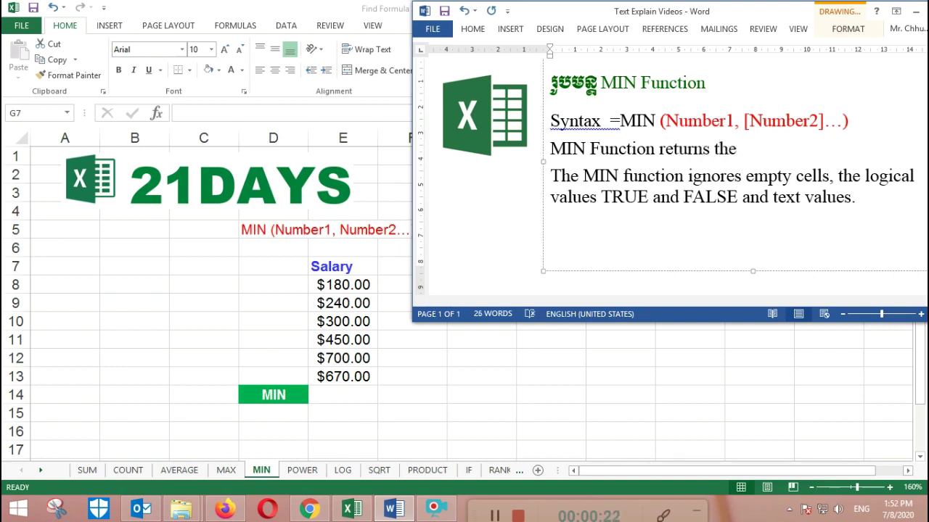
text(smalles)
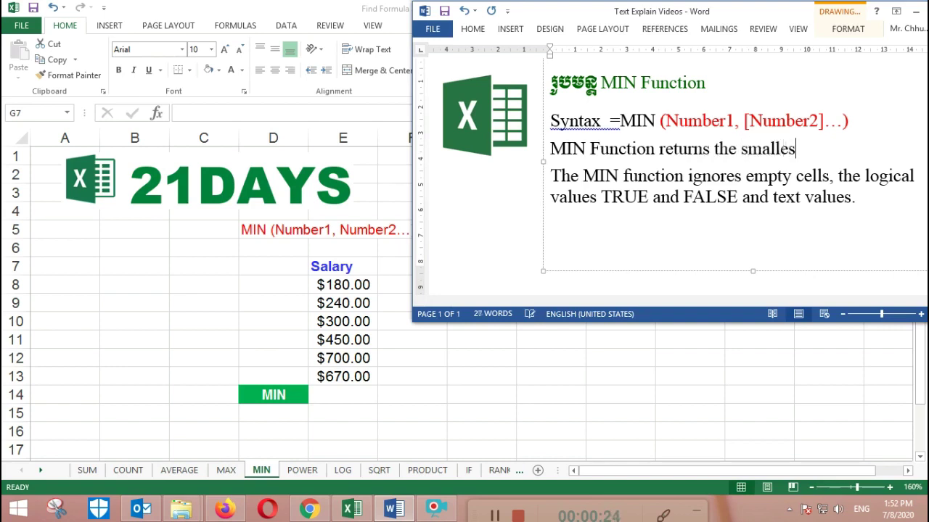
text(t b)
key(BackSpace)
text(numer)
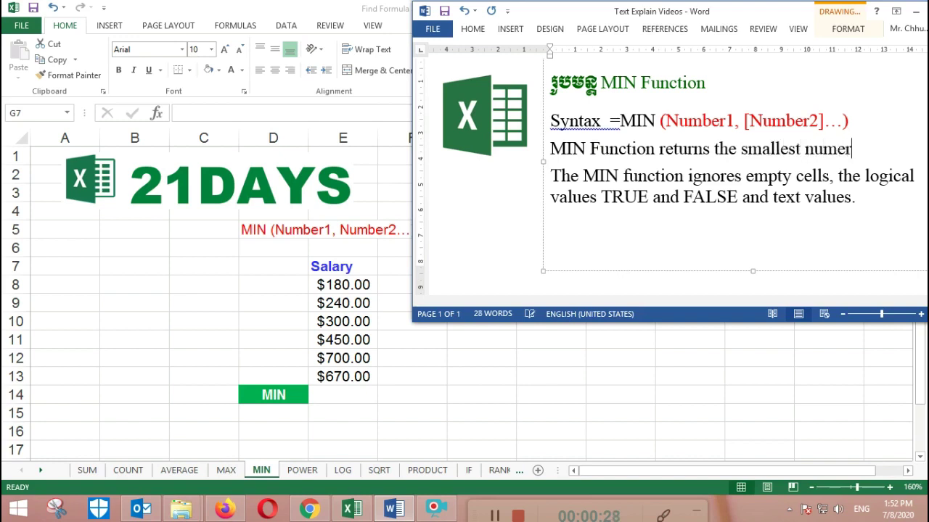
text(ic)
text( va)
text(lue )
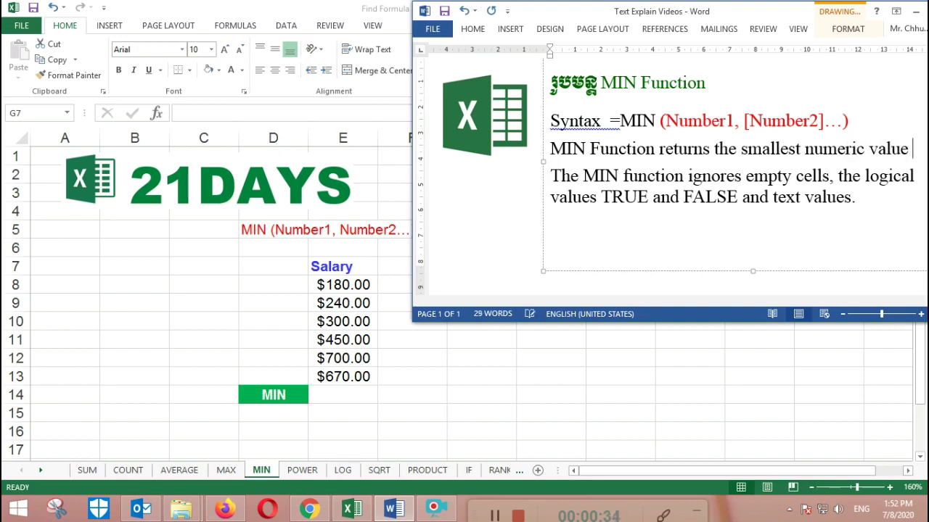
text(in)
text( t)
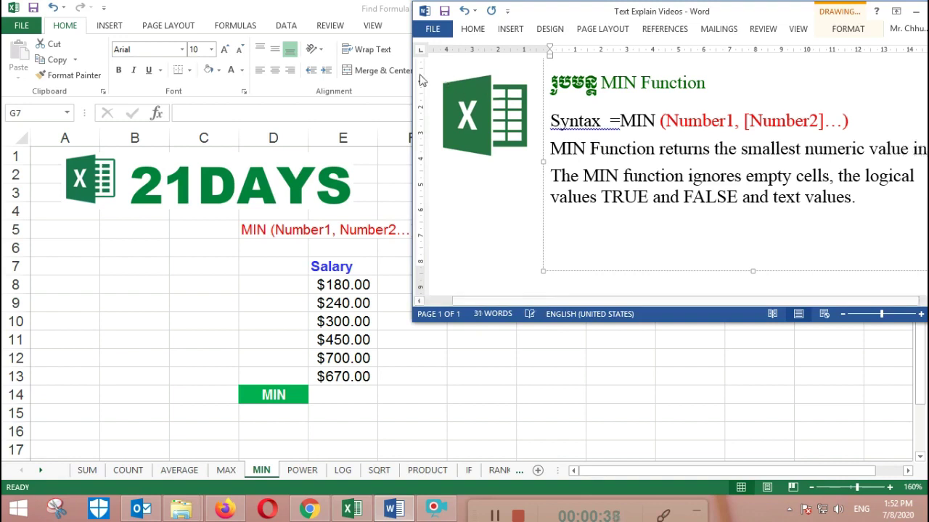
drag(412, 73, 390, 72)
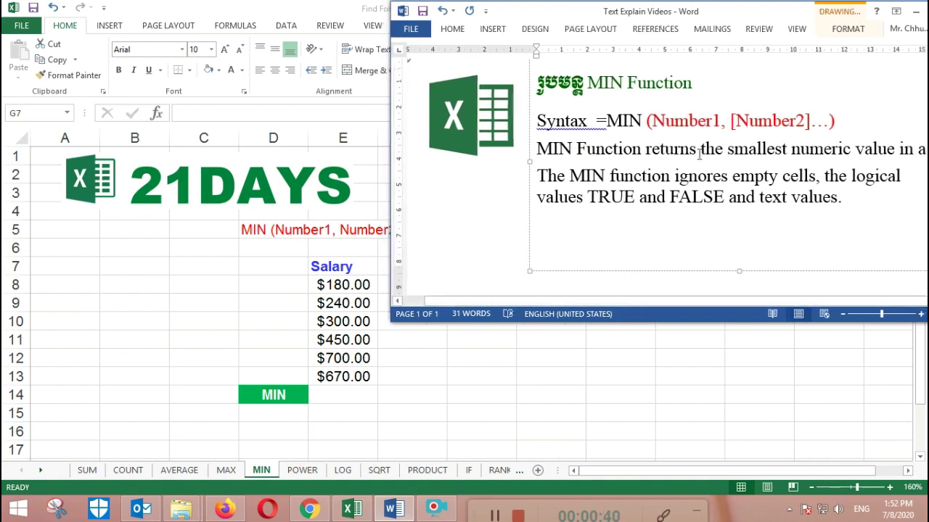
key(Return)
text(r)
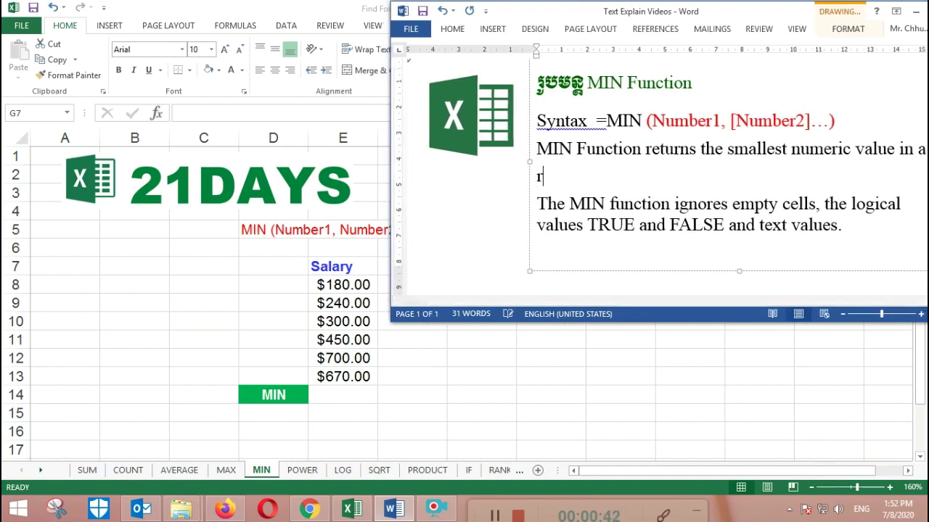
text(ange)
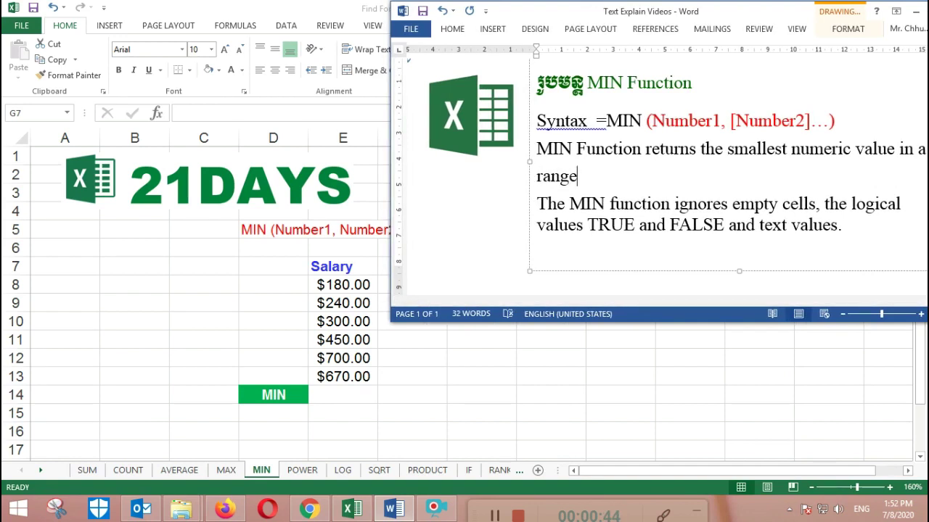
text( of)
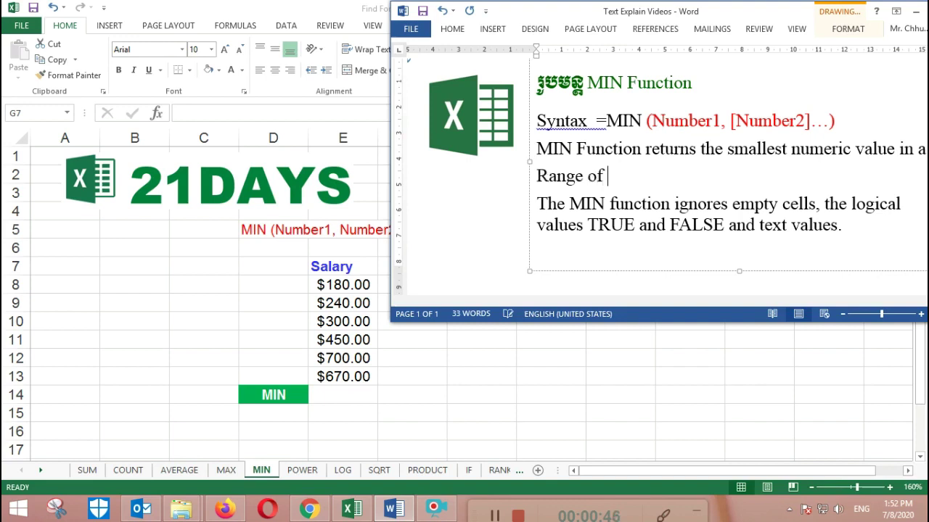
text(value)
text(s.)
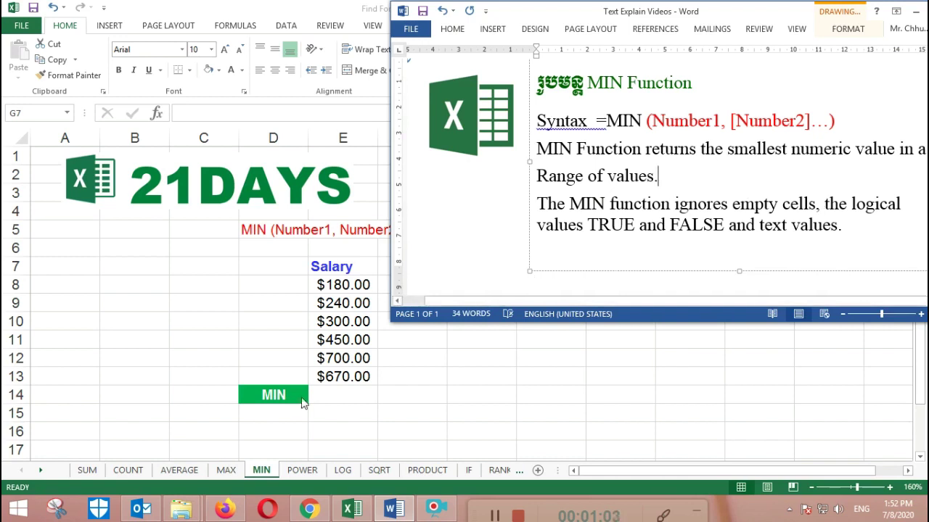
- Enter =MIN(E8:E13) in E14, returning the lowest salary of $180.00
click(333, 394)
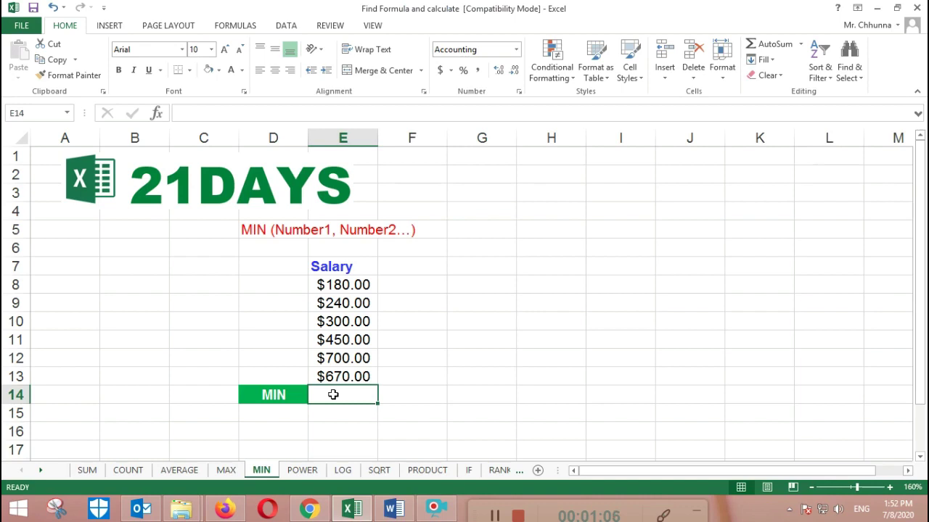
click(202, 113)
text(=)
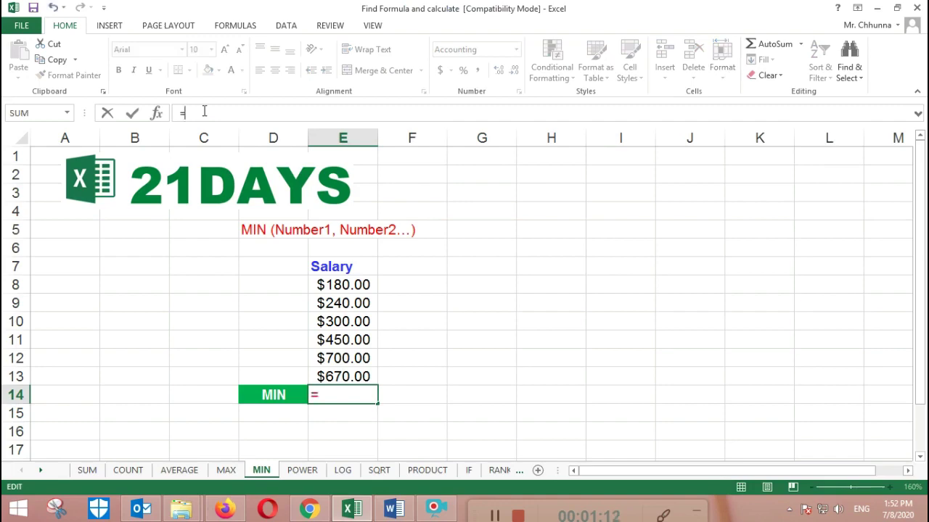
text(min)
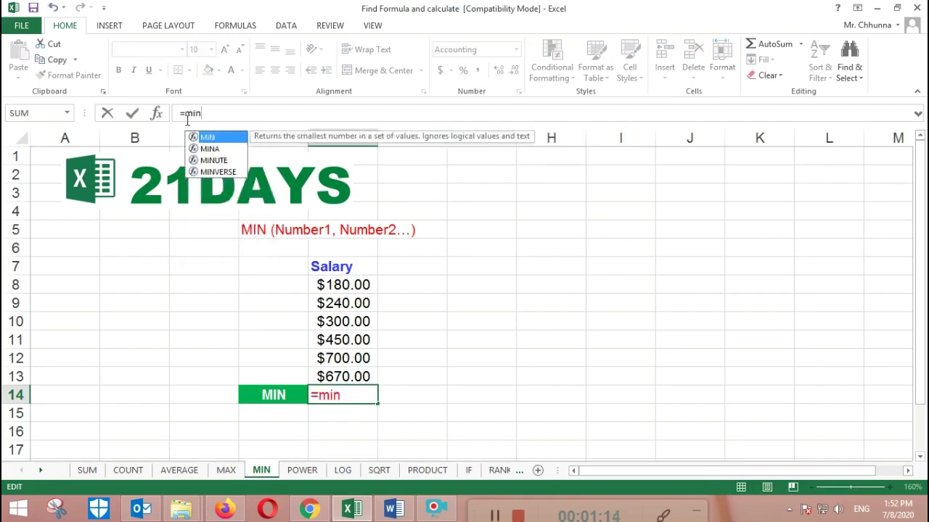
double_click(203, 136)
drag(330, 284, 346, 368)
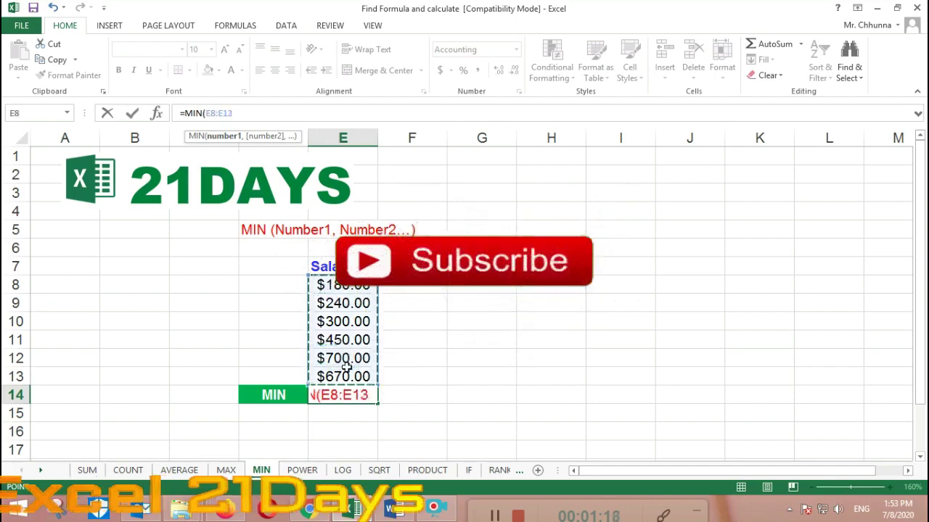
key(Return)
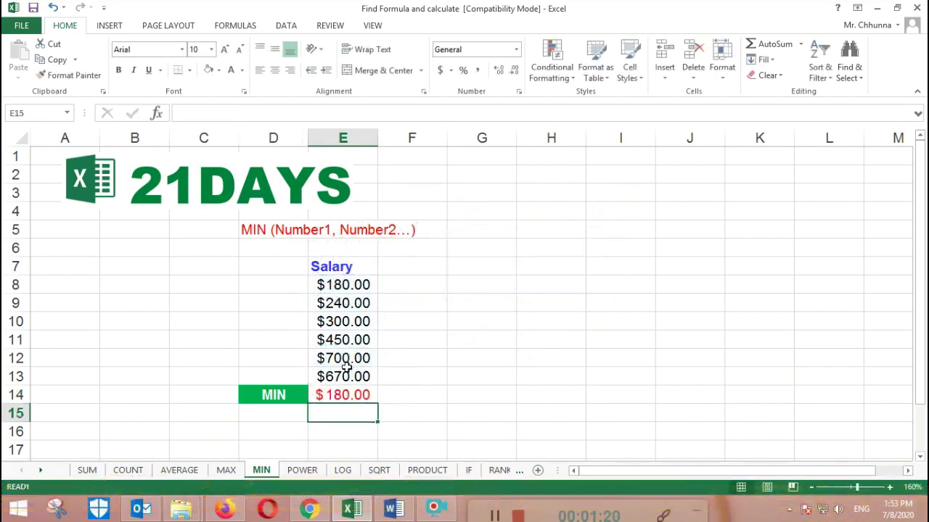
click(364, 395)
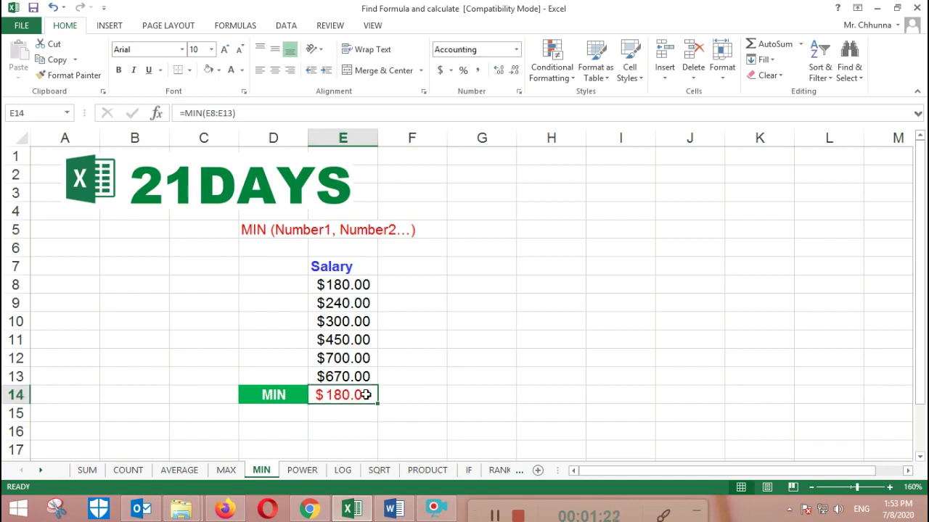